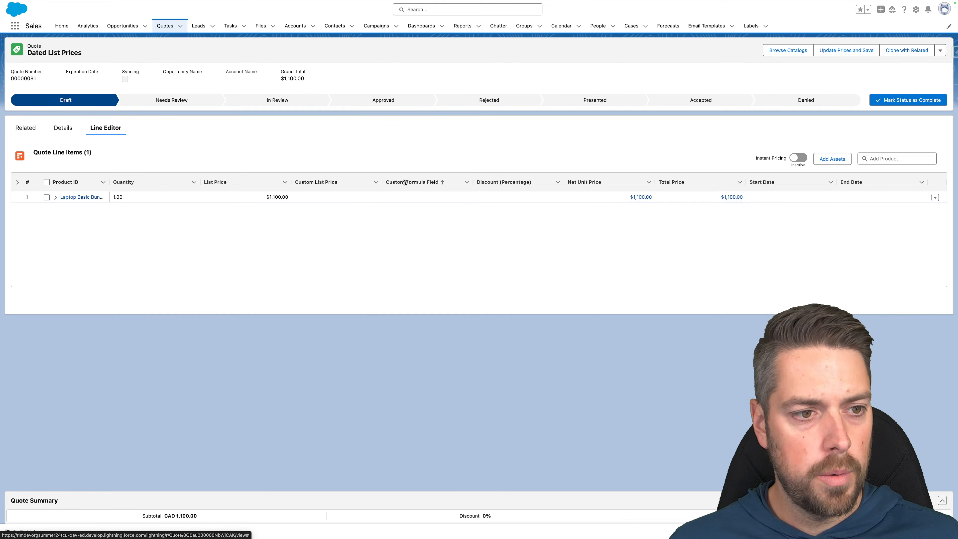
Show the Dated List Prices quote's details, including Pricing DateTime 2024-10-15, 12:56 p.m.
{"action": "left_click", "coordinate": [66, 131]}
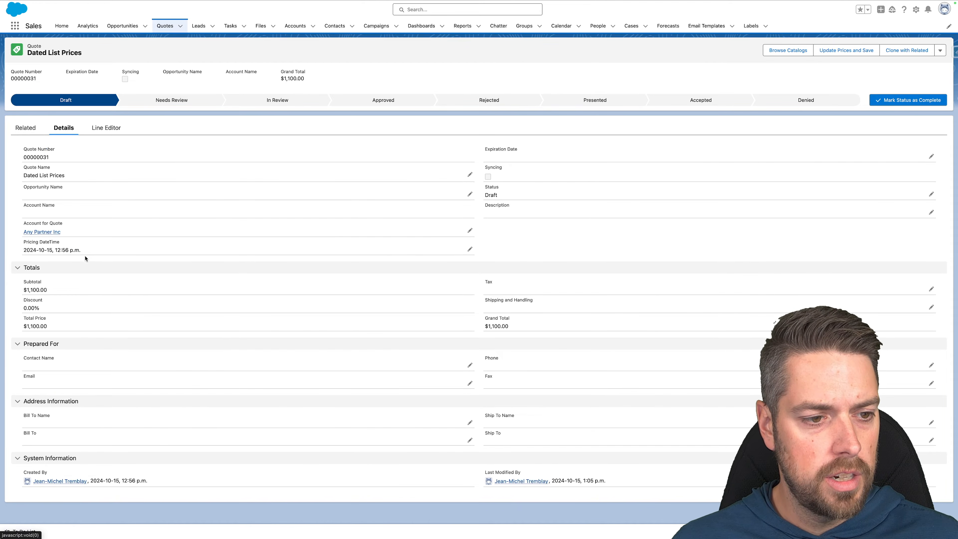
Inspect the quote's Pricing DateTime without saving, then switch to the All Dated List Prices list.
{"action": "left_click_drag", "start_coordinate": [81, 253], "coordinate": [23, 243]}
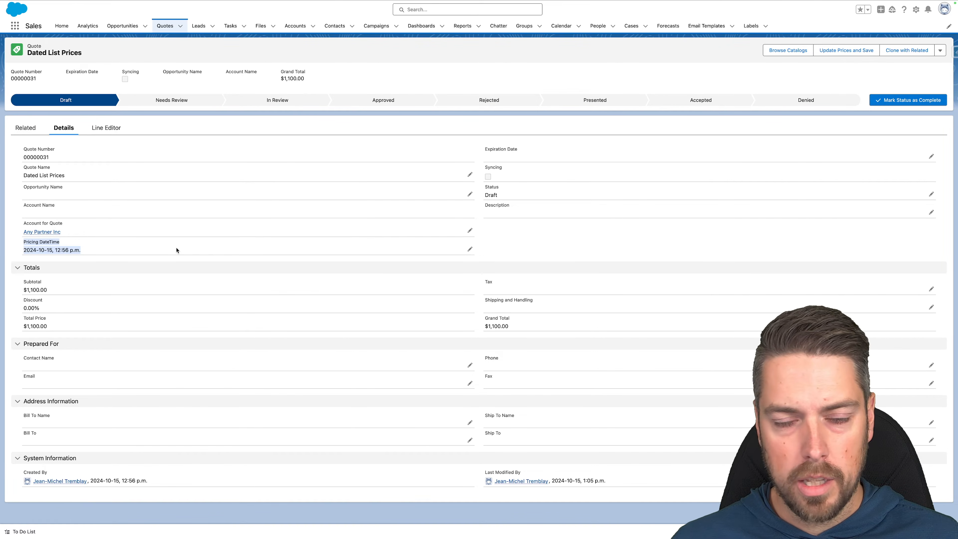
{"action": "double_click", "coordinate": [108, 252]}
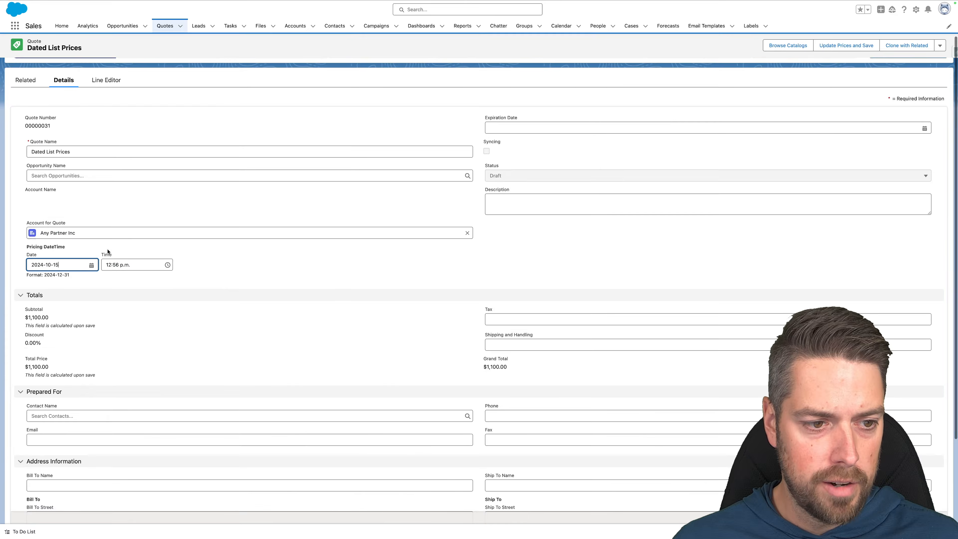
{"action": "left_click", "coordinate": [458, 510]}
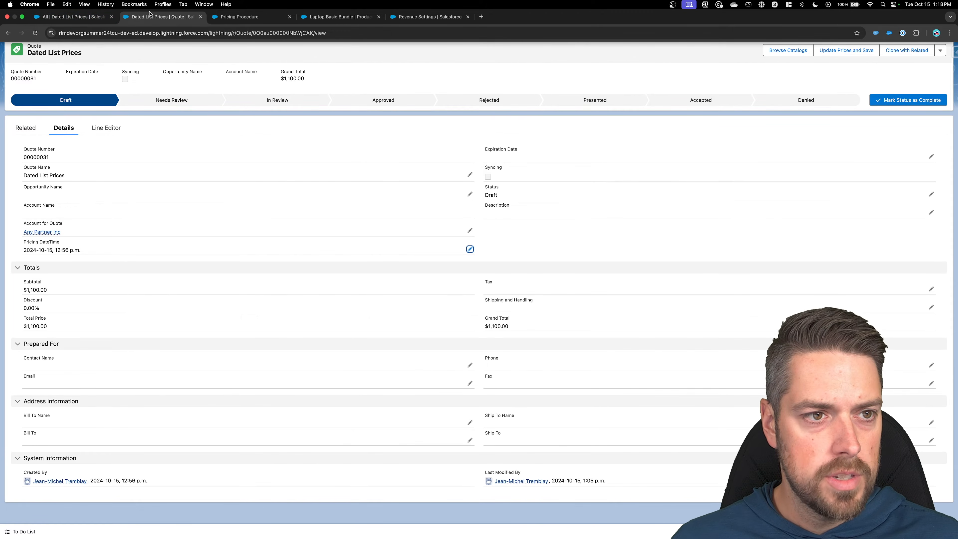
{"action": "left_click", "coordinate": [66, 21]}
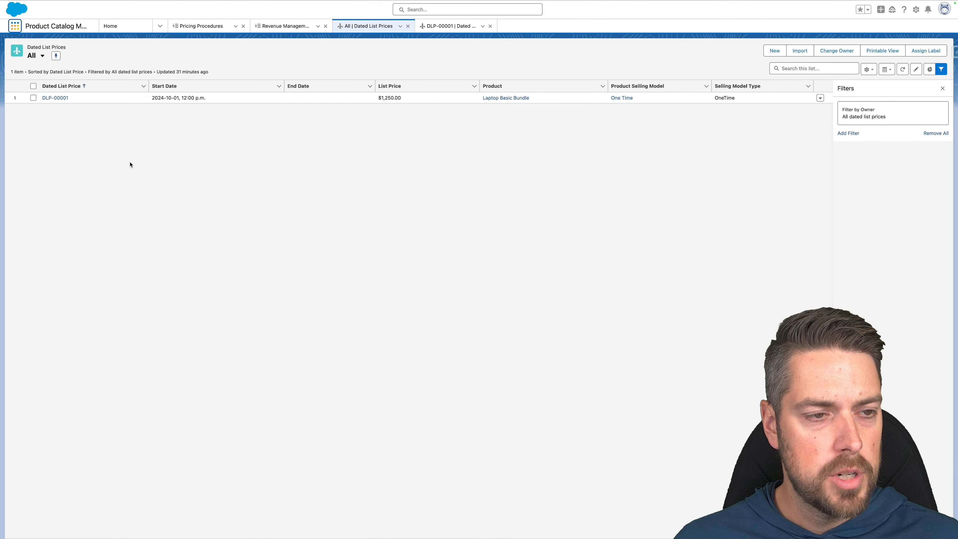
Open DLP-00001 and review Laptop Basic Bundle, start 2024-10-01, $1,250.00, OneTime selling model.
{"action": "left_click", "coordinate": [56, 98]}
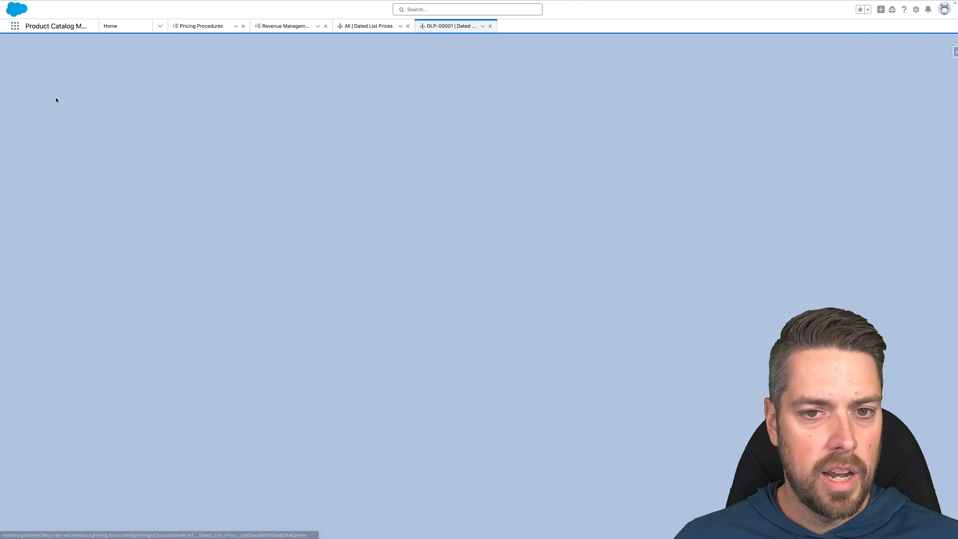
{"action": "left_click_drag", "start_coordinate": [77, 132], "coordinate": [9, 126]}
{"action": "left_click", "coordinate": [36, 141]}
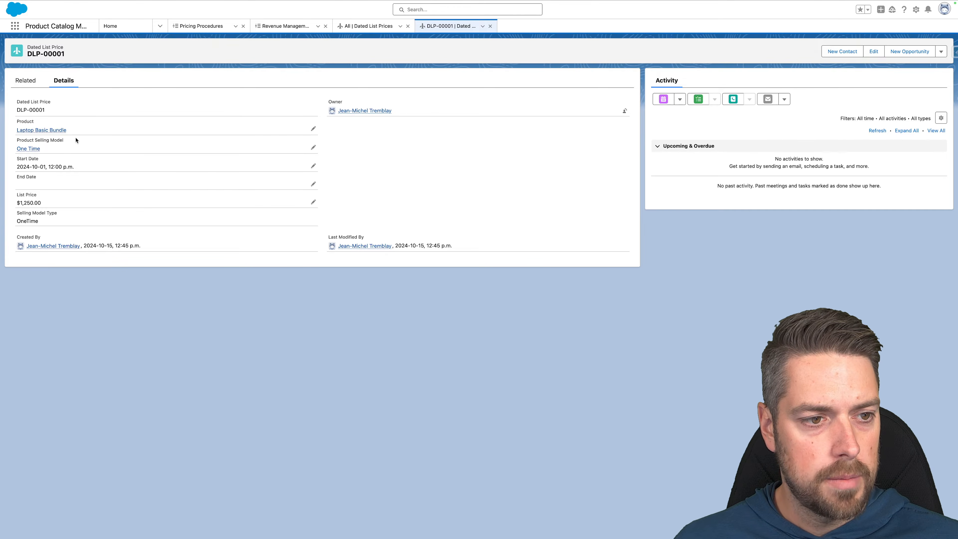
{"action": "left_click_drag", "start_coordinate": [77, 174], "coordinate": [11, 162]}
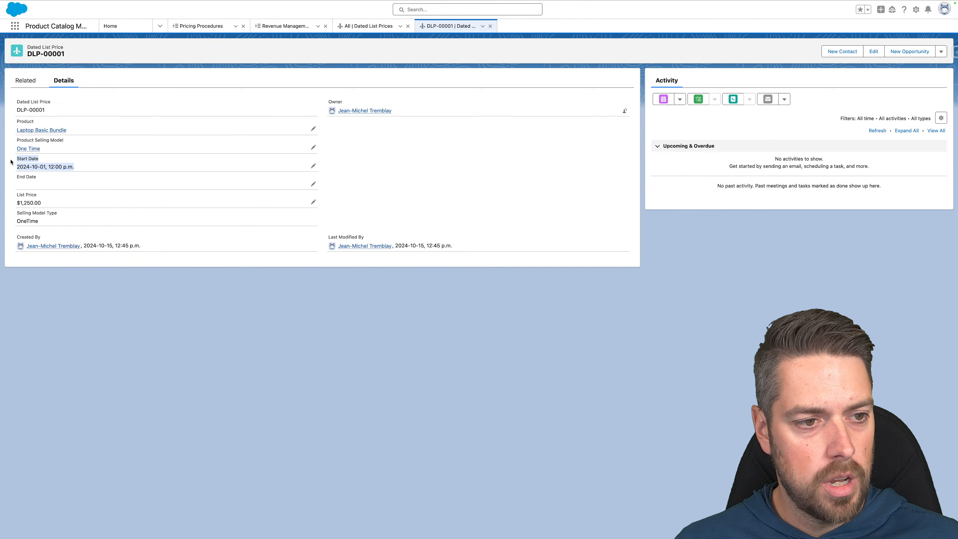
{"action": "left_click", "coordinate": [11, 162]}
{"action": "left_click_drag", "start_coordinate": [53, 205], "coordinate": [14, 189]}
{"action": "left_click", "coordinate": [15, 192]}
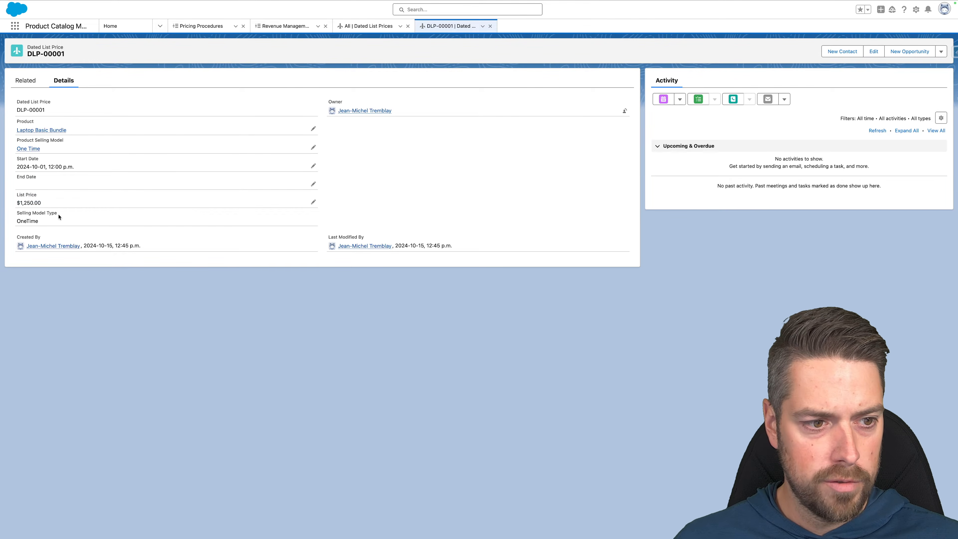
{"action": "left_click_drag", "start_coordinate": [17, 213], "coordinate": [67, 226]}
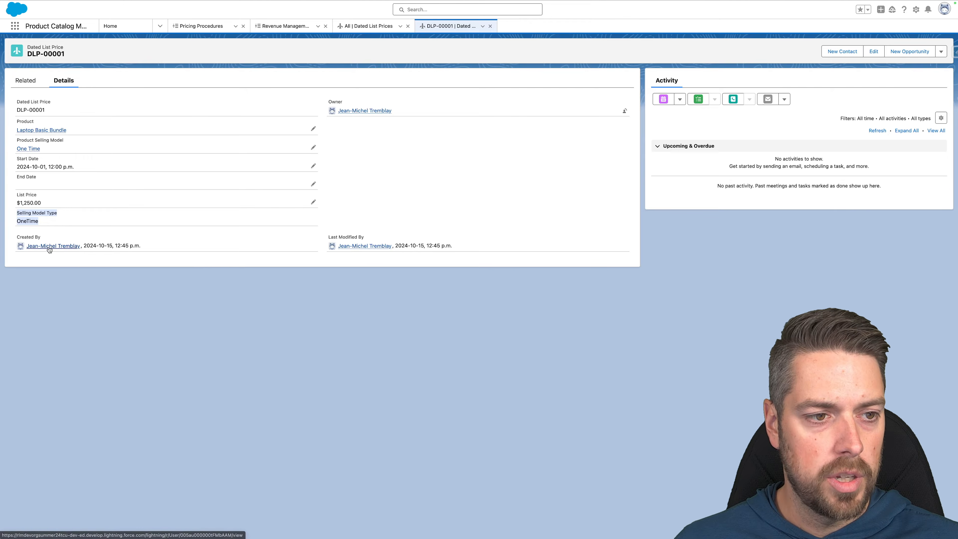
{"action": "left_click", "coordinate": [51, 223]}
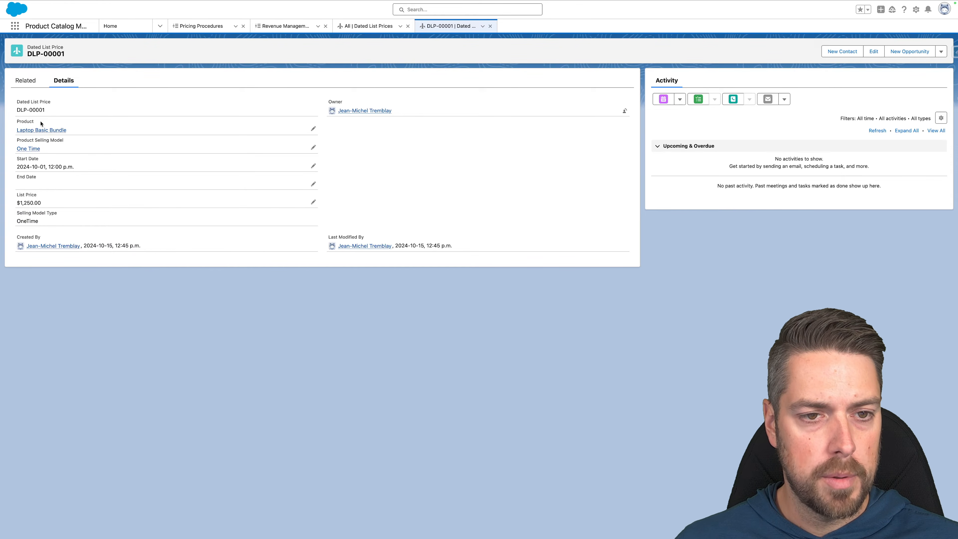
{"action": "mouse_move", "coordinate": [47, 129]}
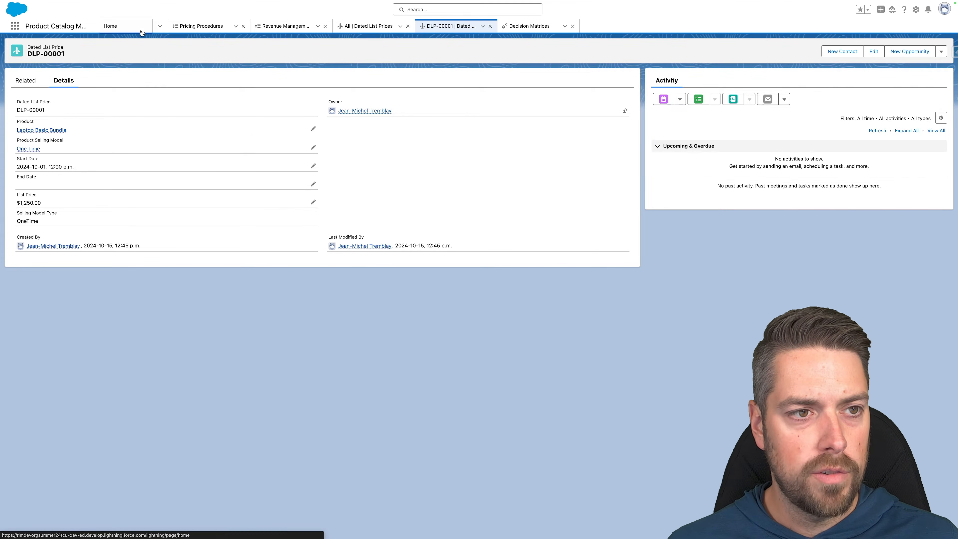
Find Lookup Tables through the App Launcher and begin a new Decision Table.
{"action": "left_click", "coordinate": [15, 26]}
{"action": "type", "text": "looku"}
{"action": "left_click", "coordinate": [43, 107]}
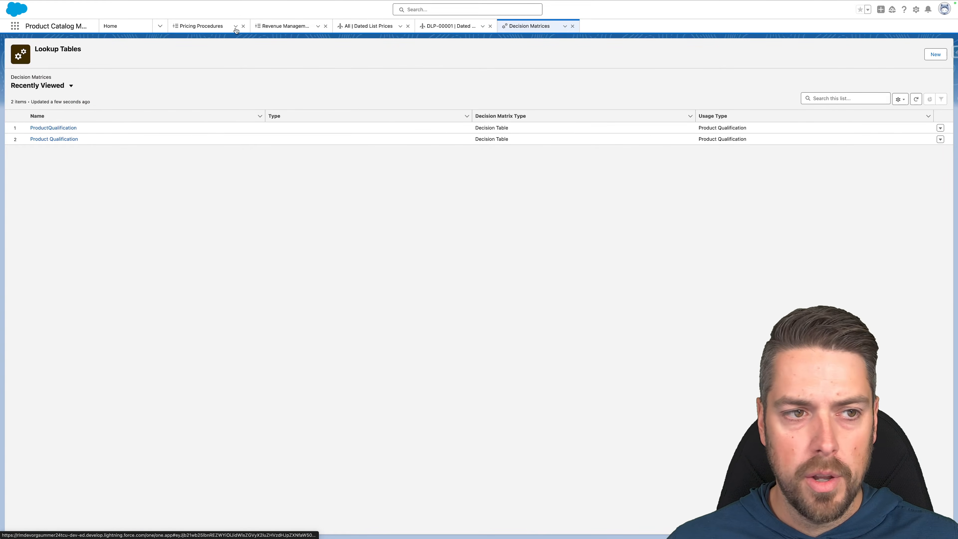
{"action": "left_click", "coordinate": [924, 54]}
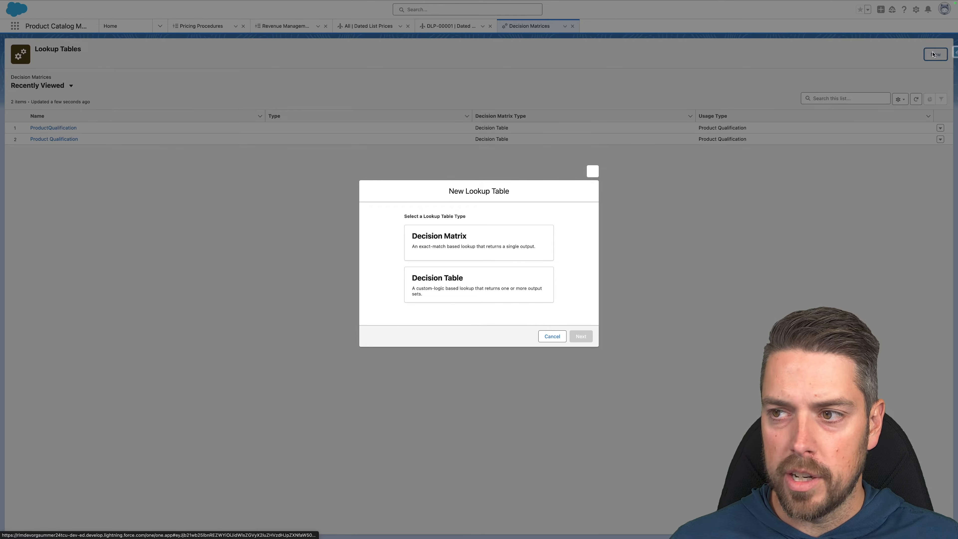
{"action": "left_click", "coordinate": [464, 289]}
{"action": "left_click", "coordinate": [585, 339]}
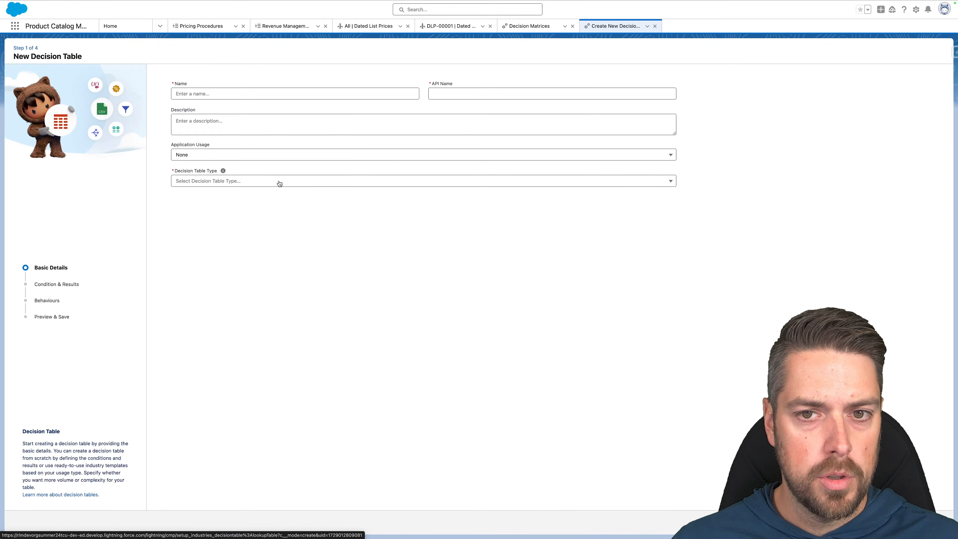
Name the decision table 'Dated List Price' (API Dated_List_Price), type Medium Volume, and proceed.
{"action": "left_click", "coordinate": [205, 96]}
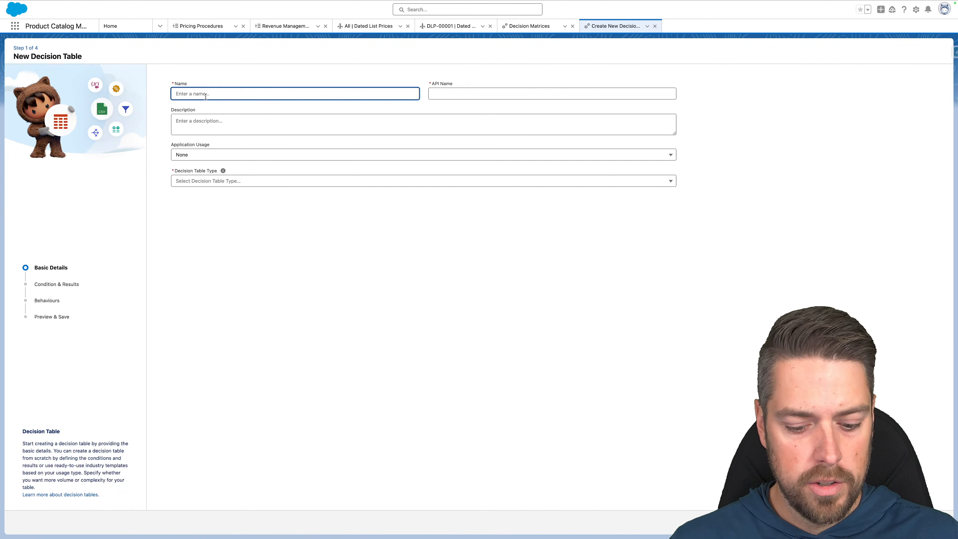
{"action": "type", "text": "Dated List Price"}
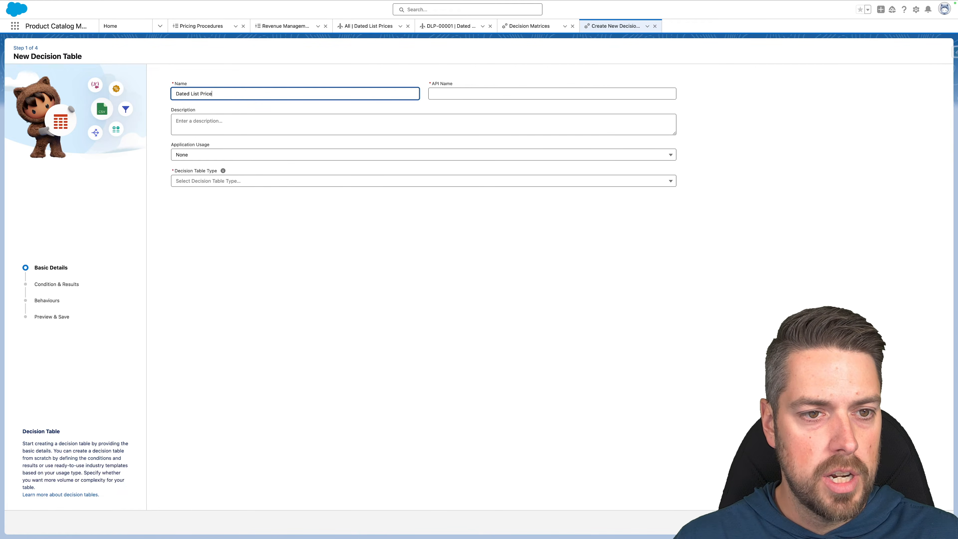
{"action": "key", "text": "Tab"}
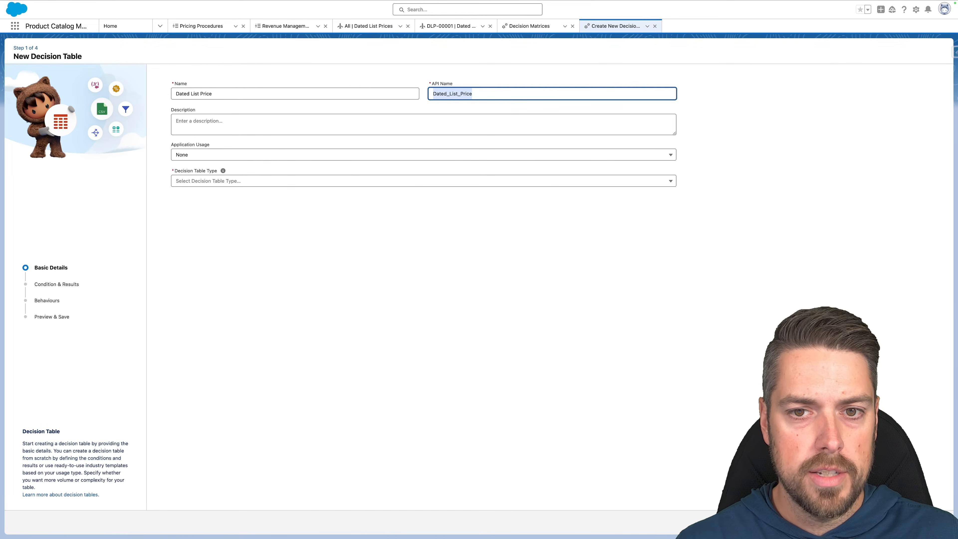
{"action": "left_click", "coordinate": [185, 116]}
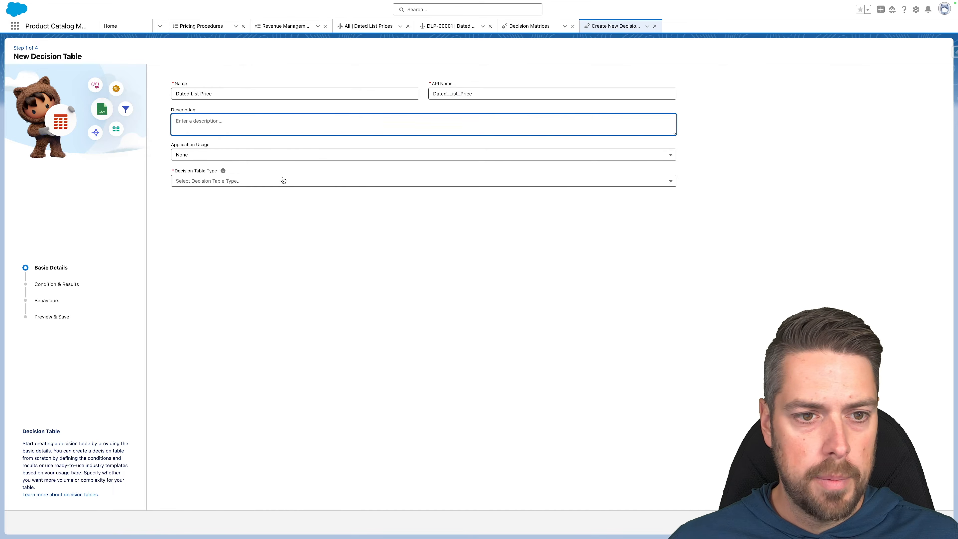
{"action": "left_click", "coordinate": [230, 181]}
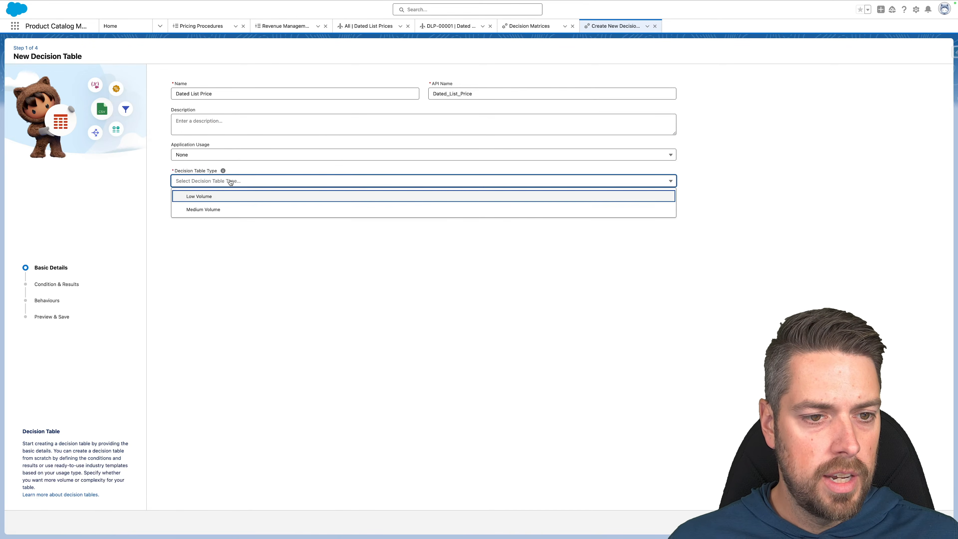
{"action": "left_click", "coordinate": [208, 211]}
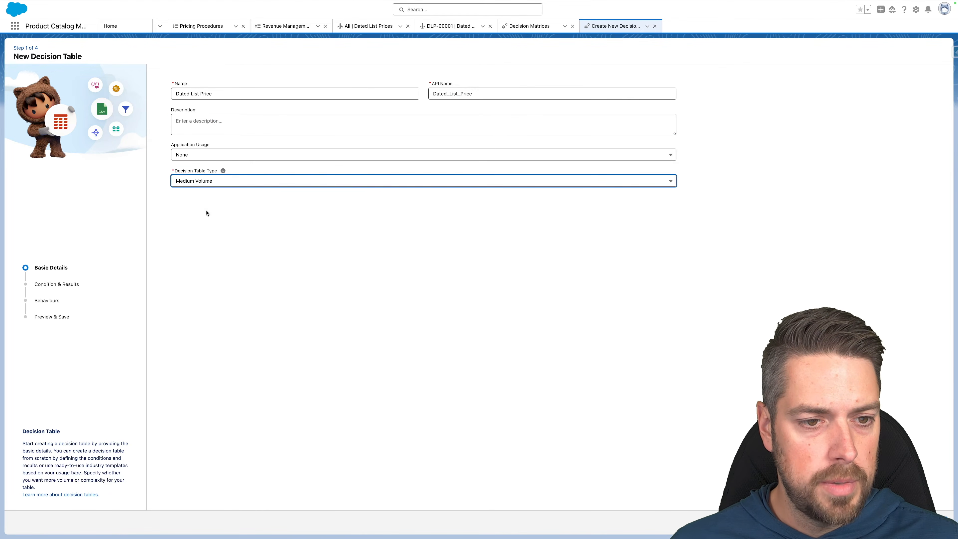
{"action": "left_click", "coordinate": [419, 255]}
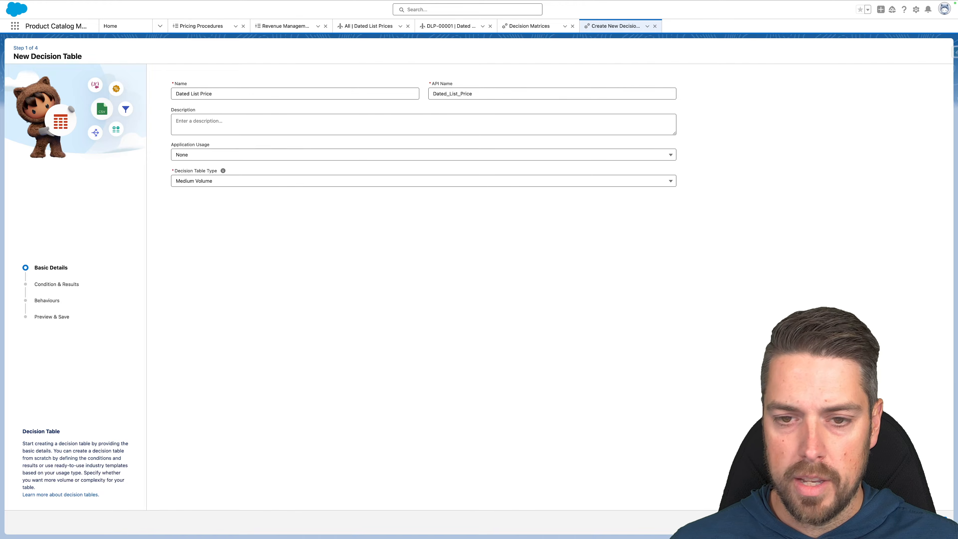
{"action": "left_click", "coordinate": [936, 522]}
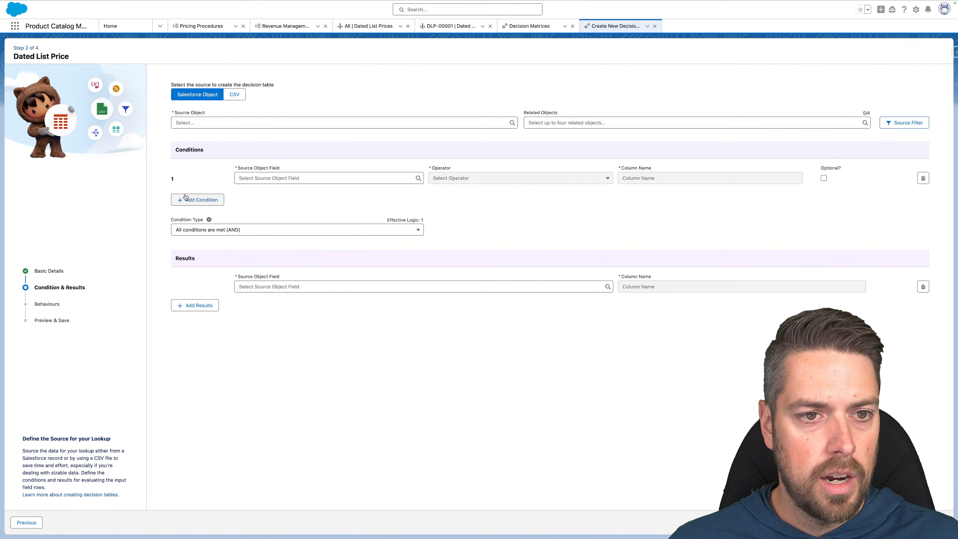
Use Dated List Price as the source object with Product and Product Selling Model conditions.
{"action": "left_click", "coordinate": [217, 122]}
{"action": "type", "text": "dated"}
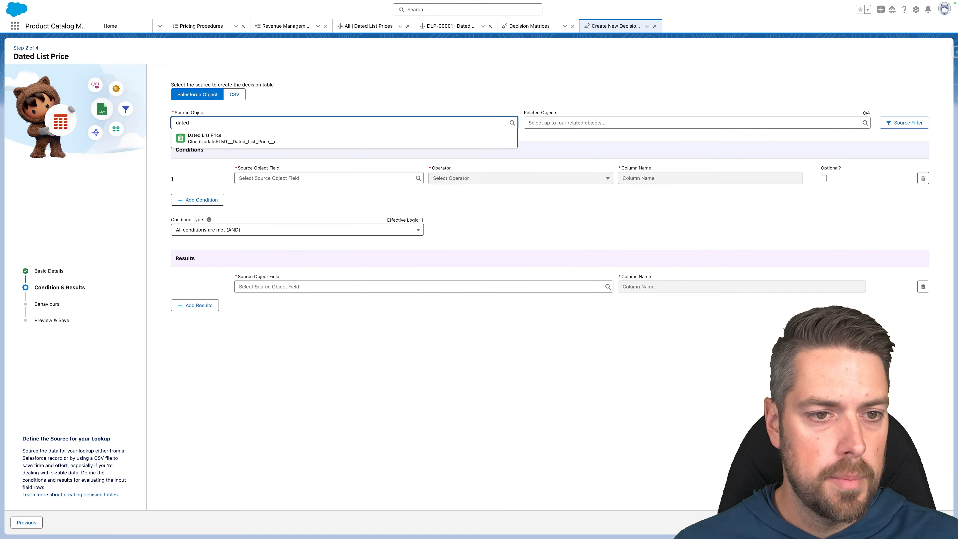
{"action": "left_click", "coordinate": [229, 138]}
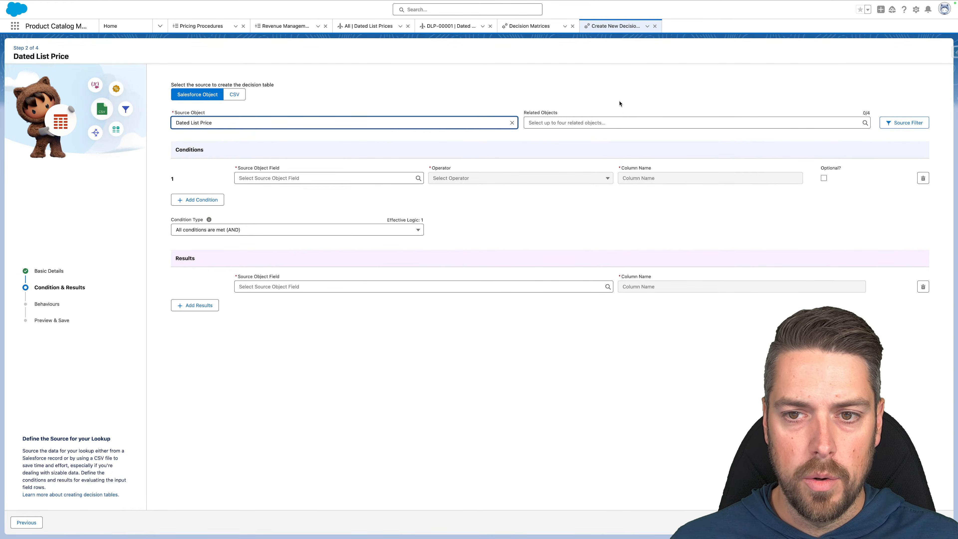
{"action": "left_click", "coordinate": [288, 178]}
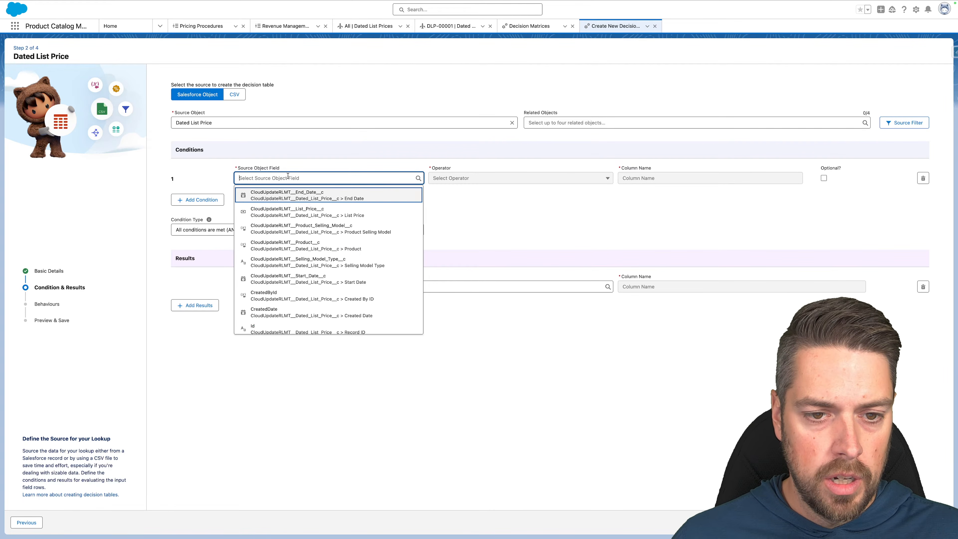
{"action": "type", "text": "produ"}
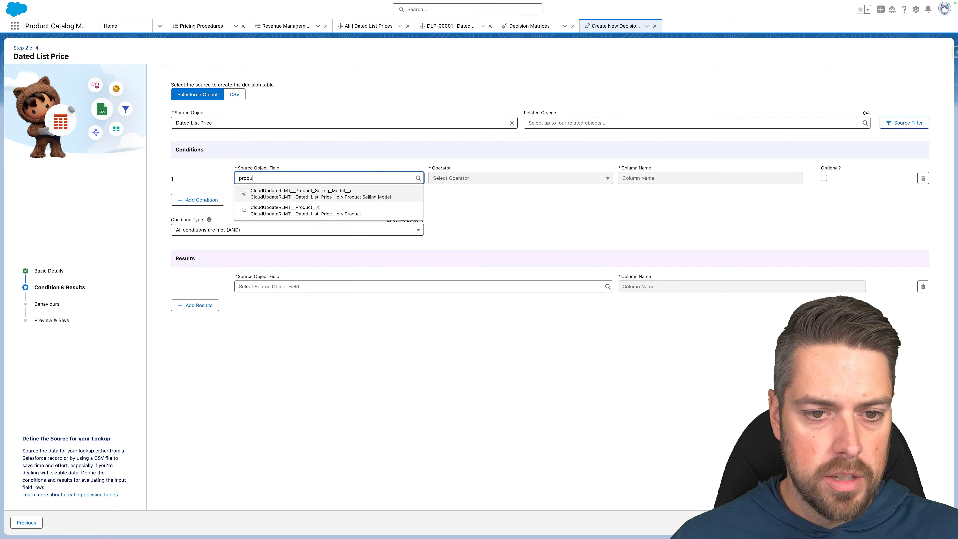
{"action": "left_click", "coordinate": [300, 217]}
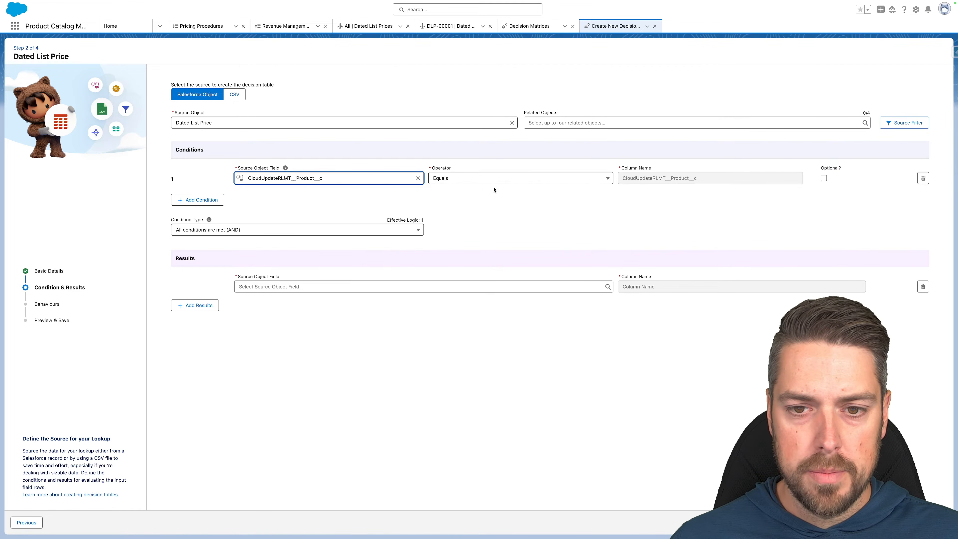
{"action": "left_click", "coordinate": [193, 200]}
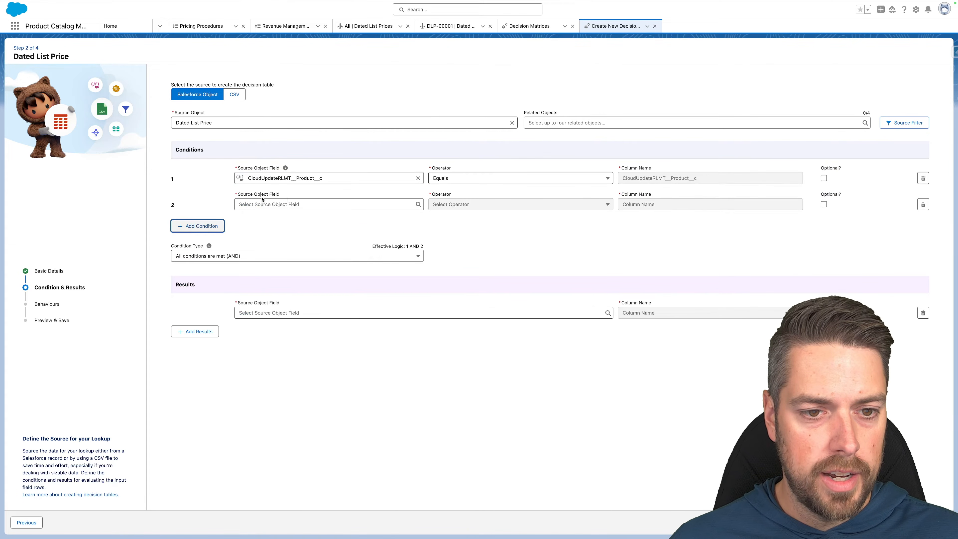
{"action": "left_click", "coordinate": [287, 202]}
{"action": "type", "text": "product"}
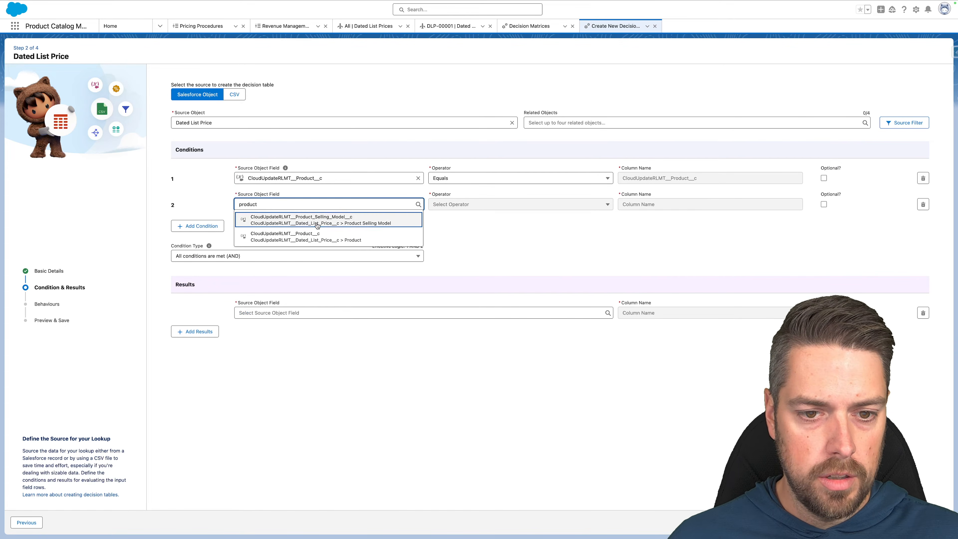
{"action": "left_click", "coordinate": [294, 218]}
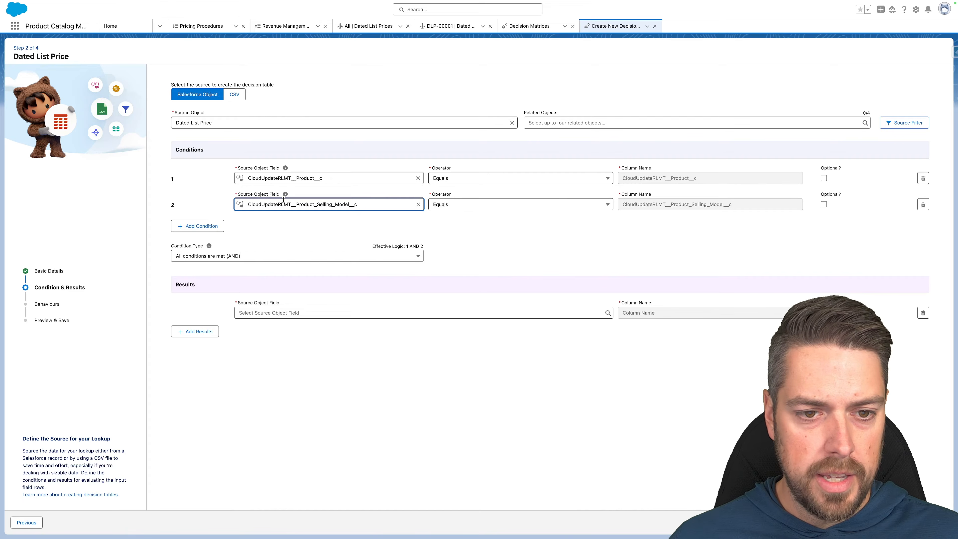
Add Selling Model Type and Start Date (Greater Or Equal) conditions.
{"action": "left_click", "coordinate": [191, 226]}
{"action": "left_click", "coordinate": [295, 230]}
{"action": "type", "text": "sell"}
{"action": "left_click", "coordinate": [317, 262]}
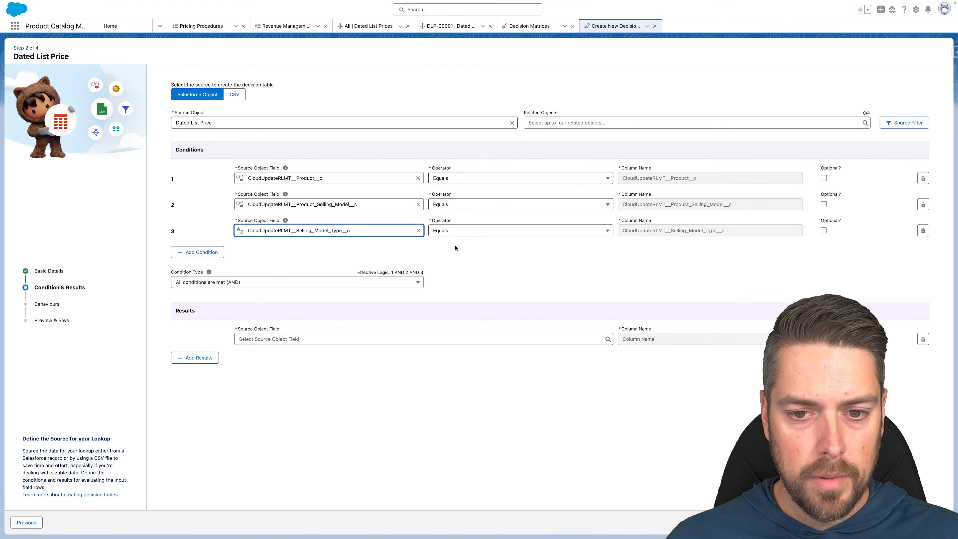
{"action": "left_click", "coordinate": [180, 252]}
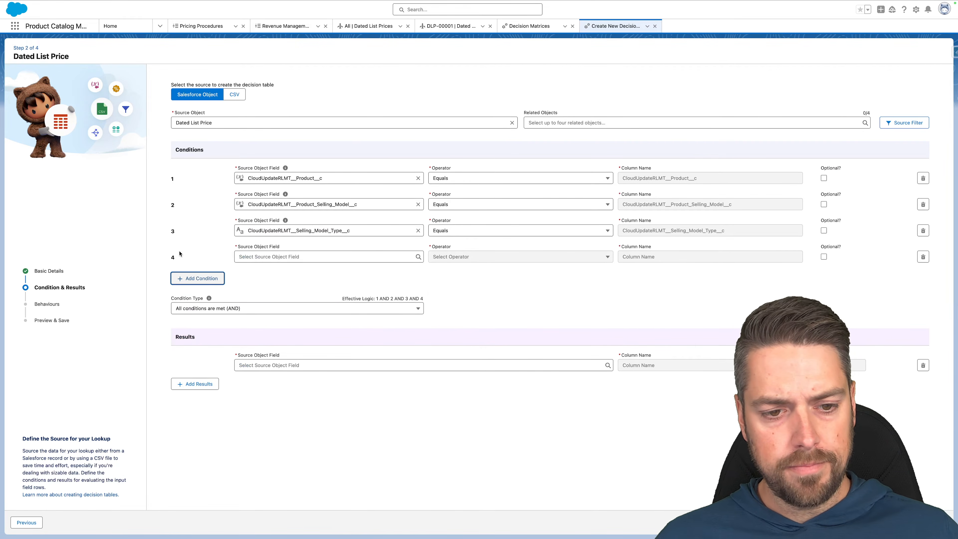
{"action": "left_click", "coordinate": [250, 257]}
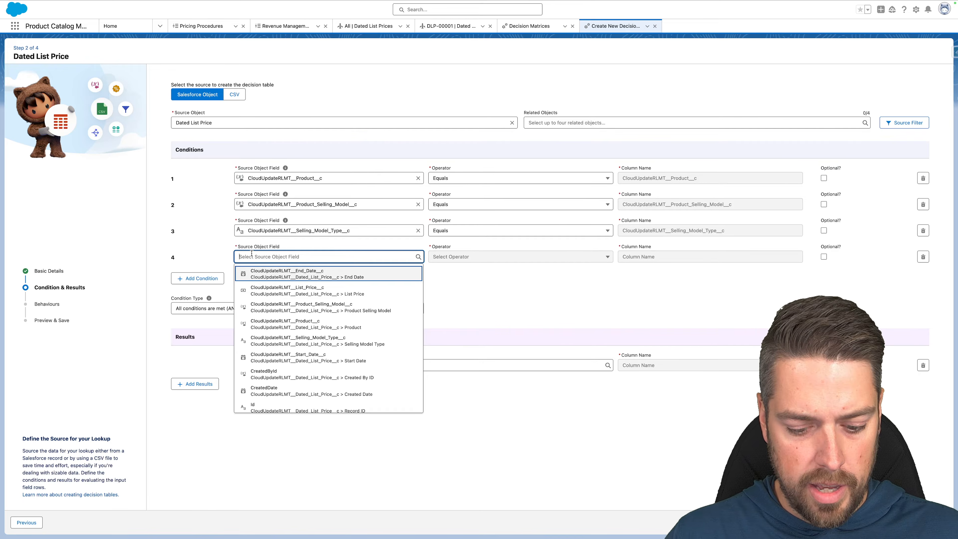
{"action": "type", "text": "start"}
{"action": "left_click", "coordinate": [345, 276]}
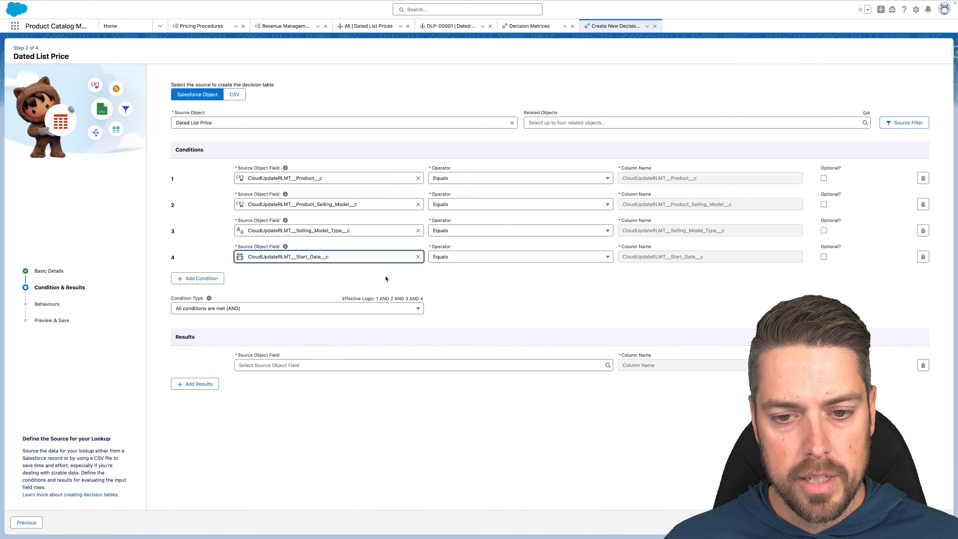
{"action": "left_click", "coordinate": [458, 258]}
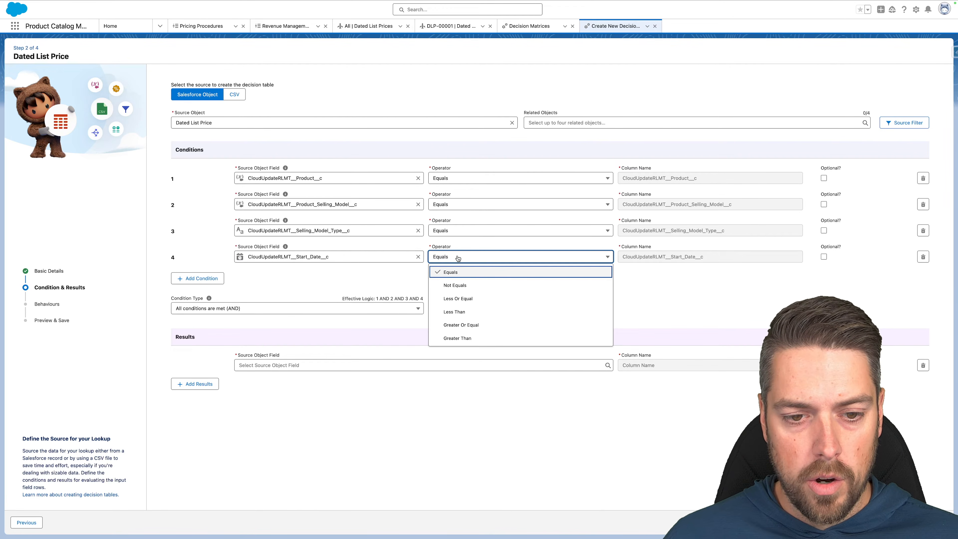
{"action": "left_click", "coordinate": [471, 326]}
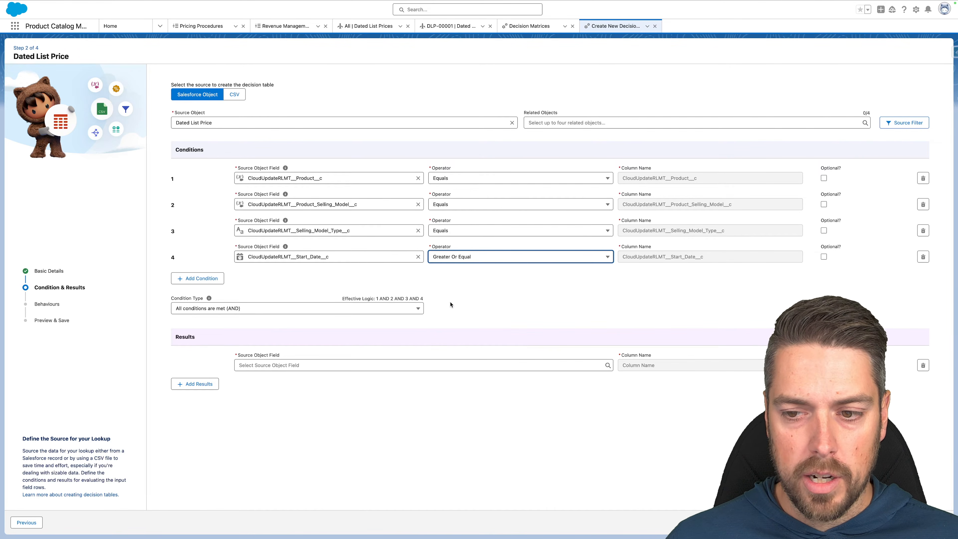
Add a fifth condition on End Date using Less Or Equal.
{"action": "left_click", "coordinate": [198, 278]}
{"action": "left_click", "coordinate": [283, 282]}
{"action": "type", "text": "end"}
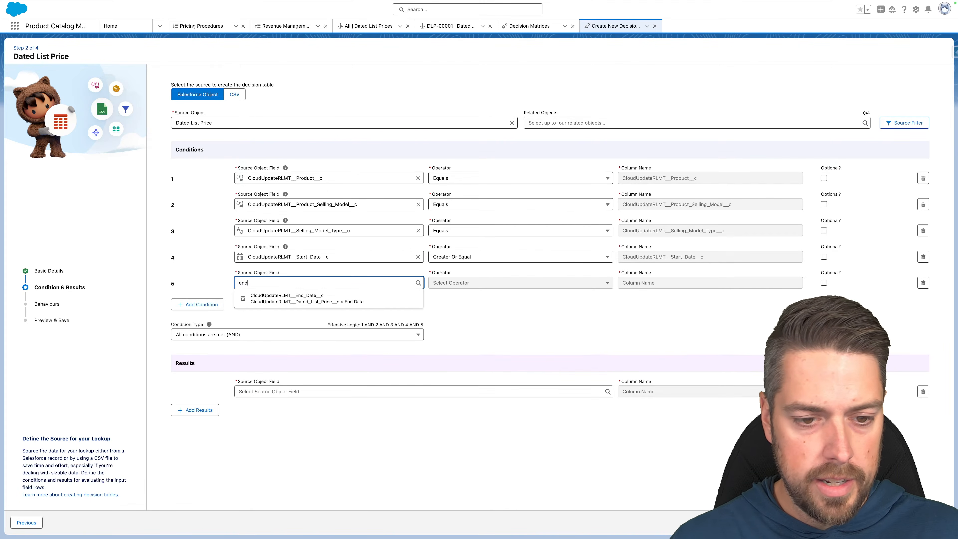
{"action": "left_click", "coordinate": [336, 298]}
{"action": "left_click", "coordinate": [474, 283]}
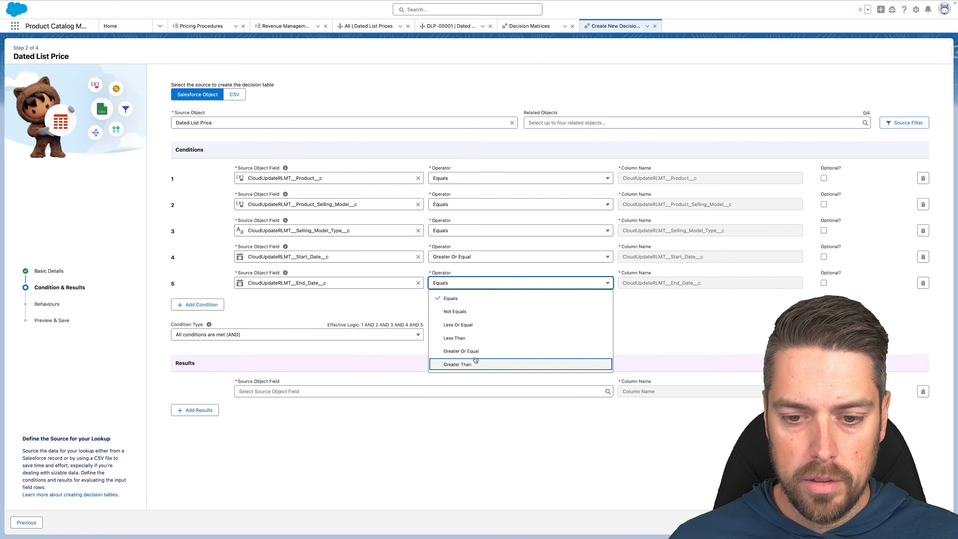
{"action": "left_click", "coordinate": [468, 327]}
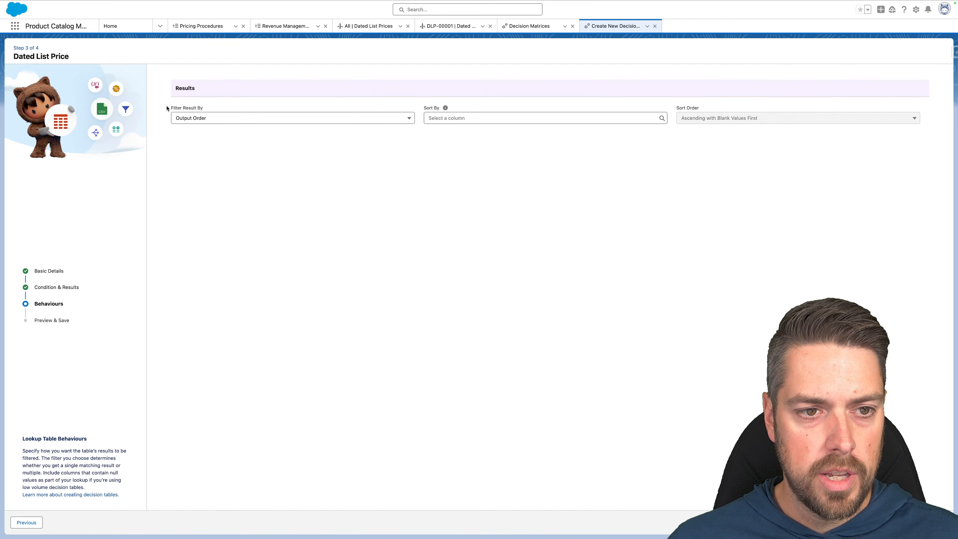
Set Filter Result By to First Match, leave Sort By empty, and go to Preview & Save.
{"action": "left_click", "coordinate": [250, 119]}
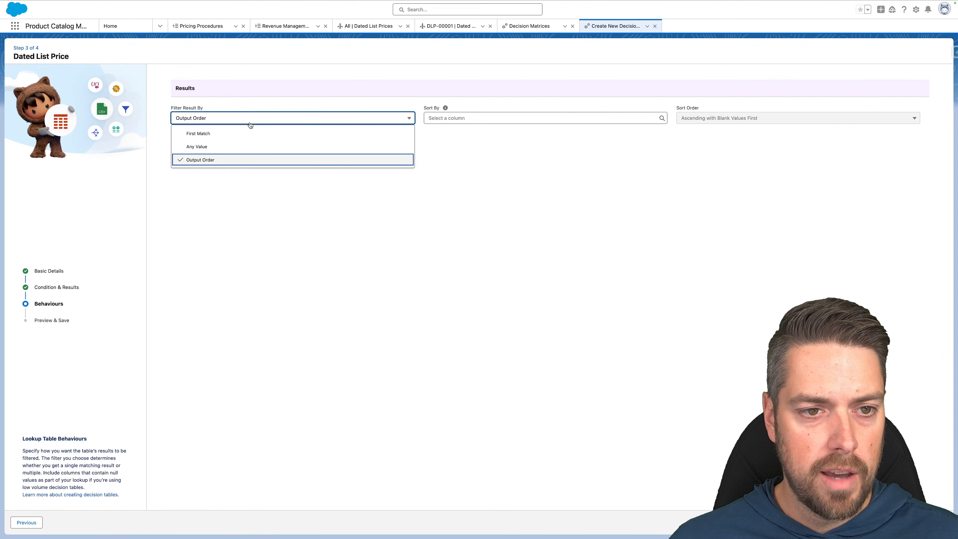
{"action": "left_click", "coordinate": [225, 134]}
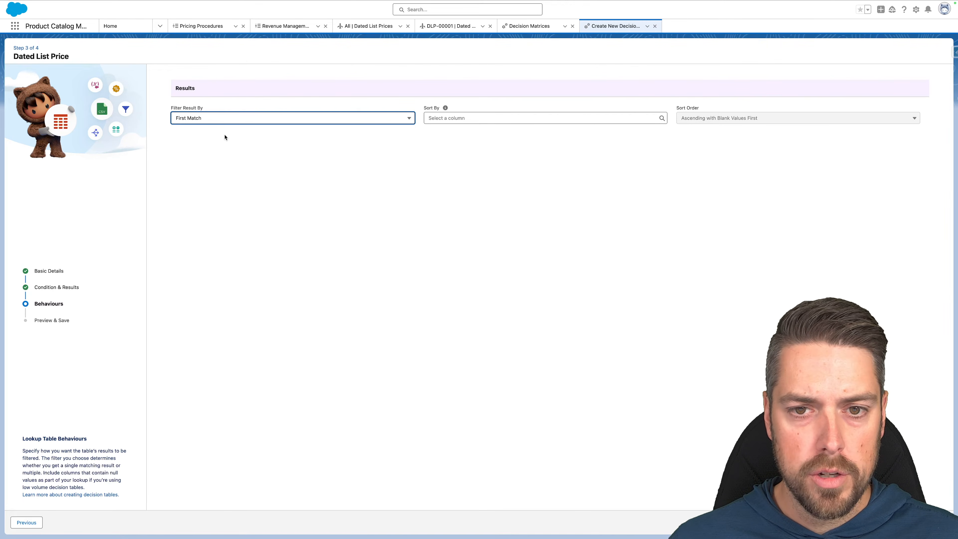
{"action": "left_click", "coordinate": [500, 118]}
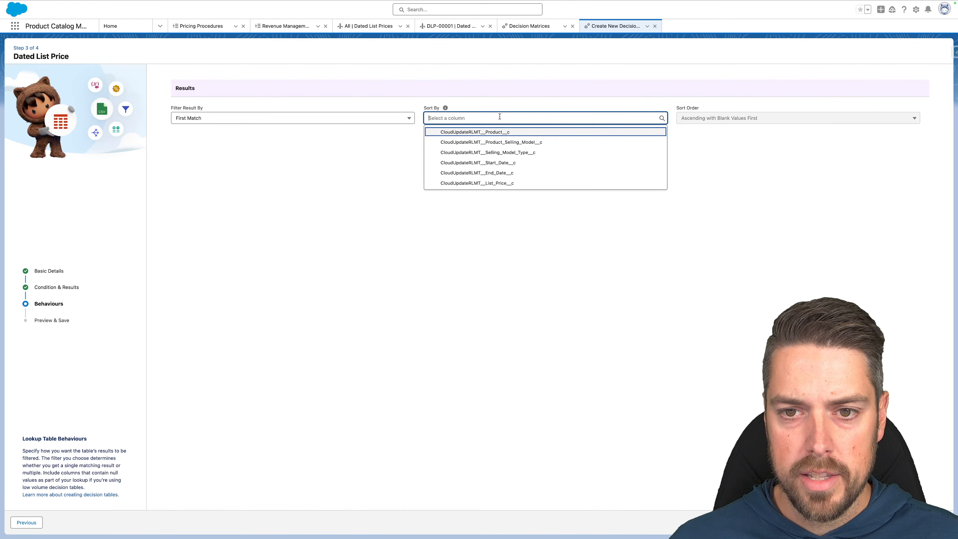
{"action": "left_click", "coordinate": [708, 168]}
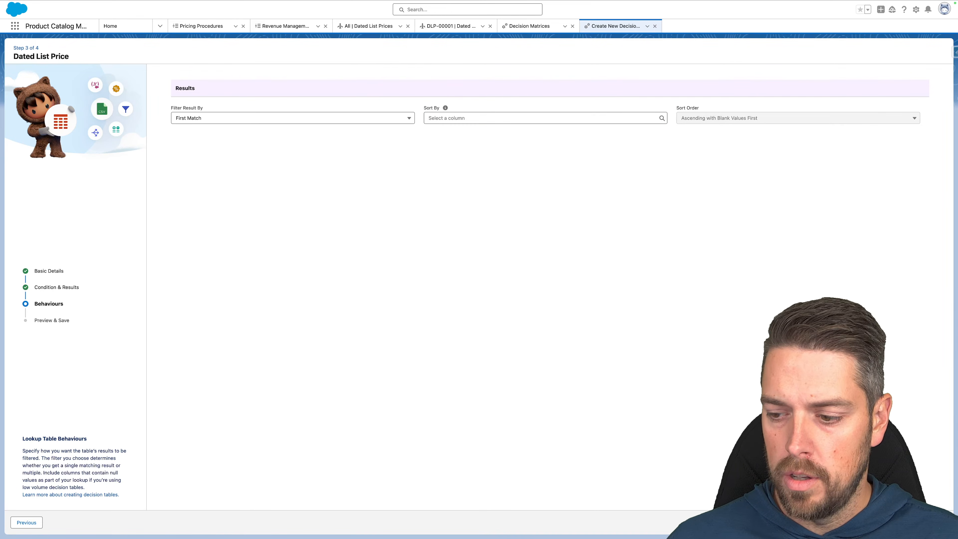
{"action": "left_click", "coordinate": [937, 522]}
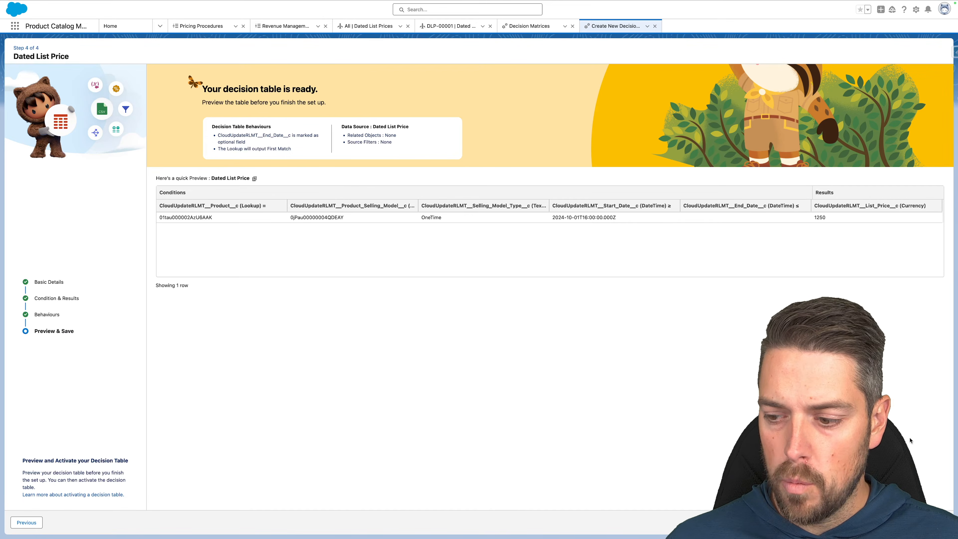
Save and activate the Dated List Price decision table, then view its Details.
{"action": "left_click", "coordinate": [935, 522]}
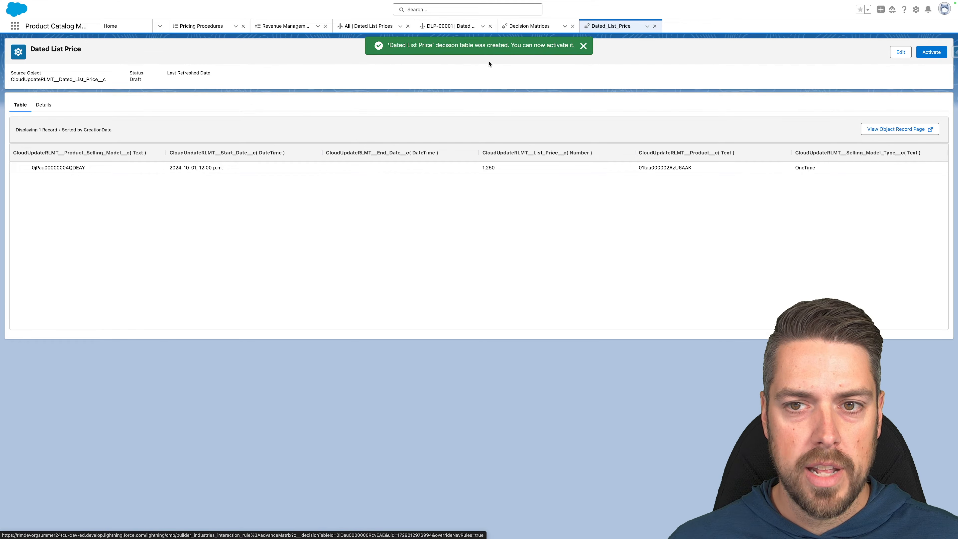
{"action": "left_click", "coordinate": [584, 46]}
{"action": "left_click", "coordinate": [940, 48]}
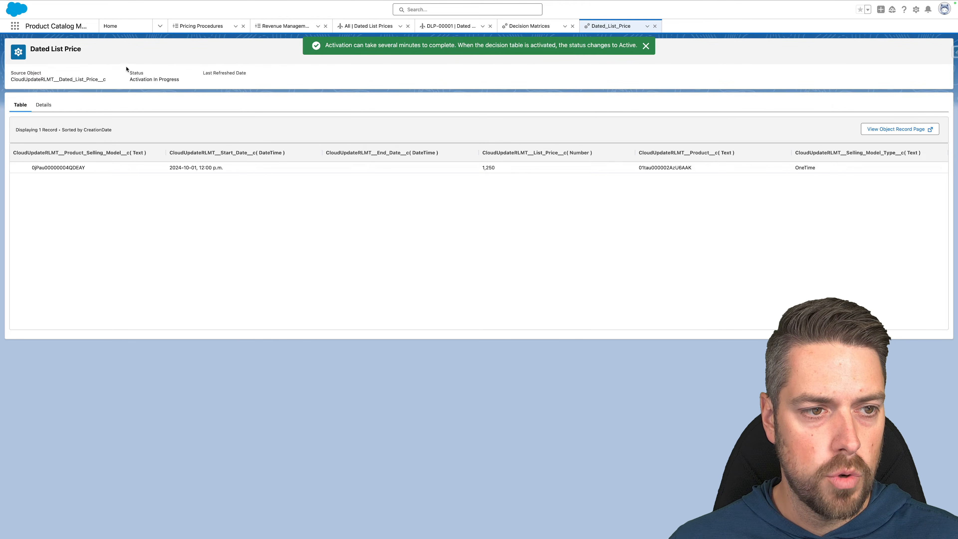
{"action": "left_click", "coordinate": [43, 104]}
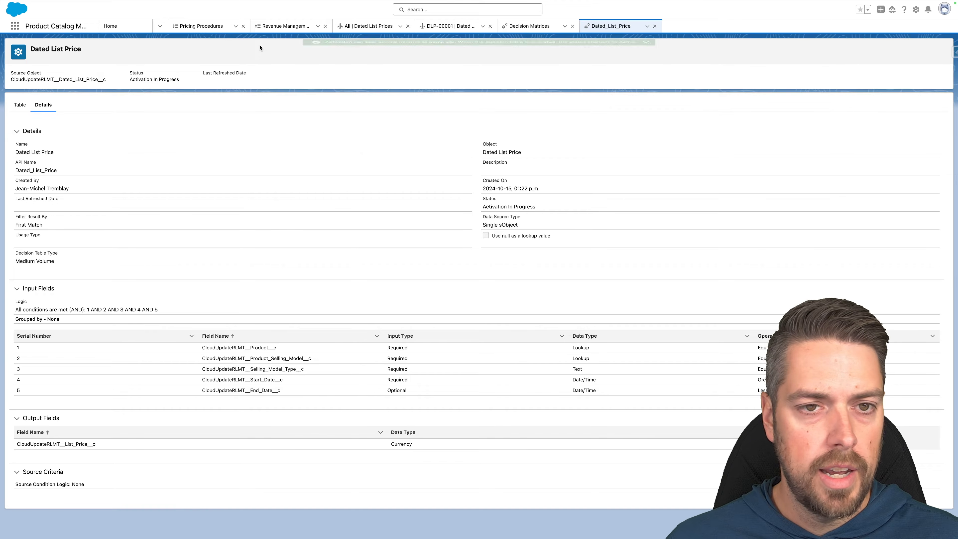
{"action": "left_click", "coordinate": [916, 10]}
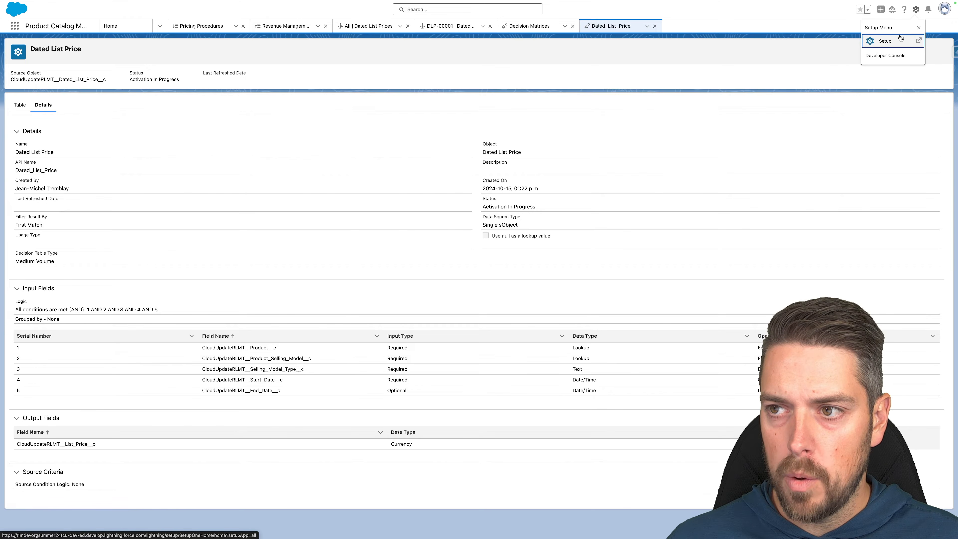
Open Decision Tables in Setup and confirm Dated List Price is Active.
{"action": "left_click", "coordinate": [901, 39]}
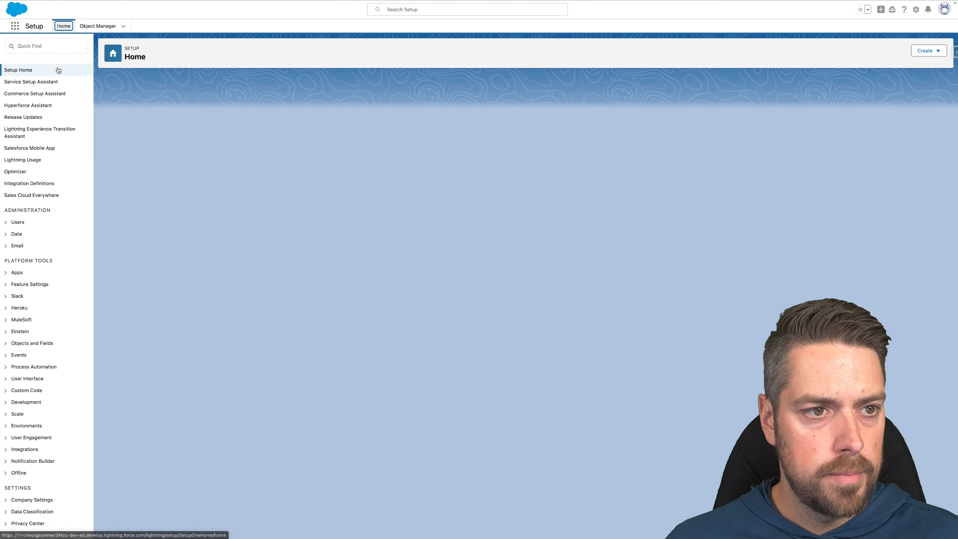
{"action": "type", "text": "decision"}
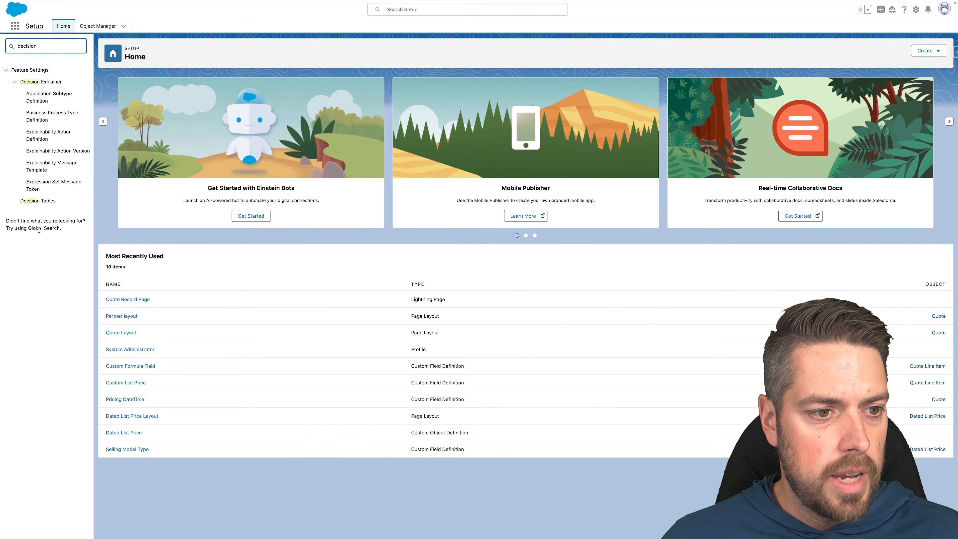
{"action": "left_click", "coordinate": [38, 201]}
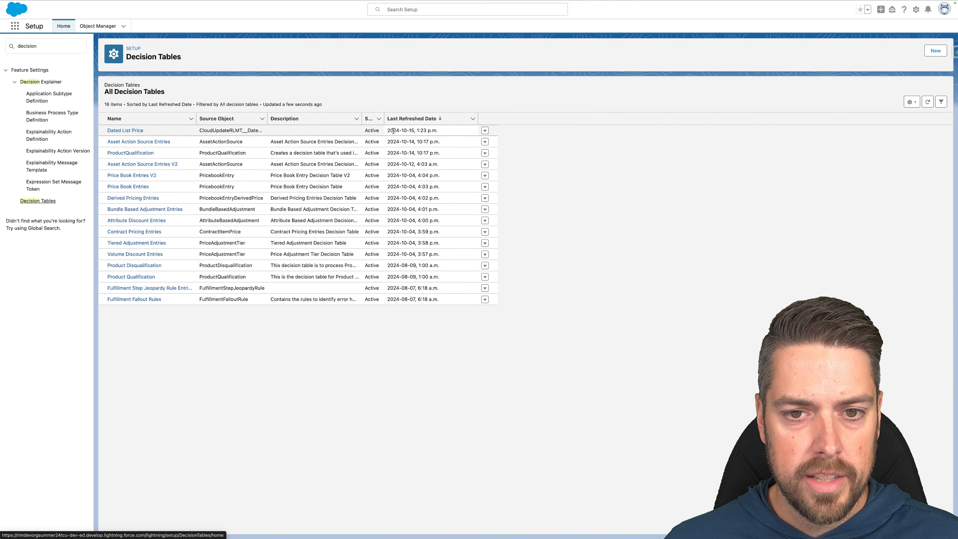
{"action": "left_click", "coordinate": [451, 134]}
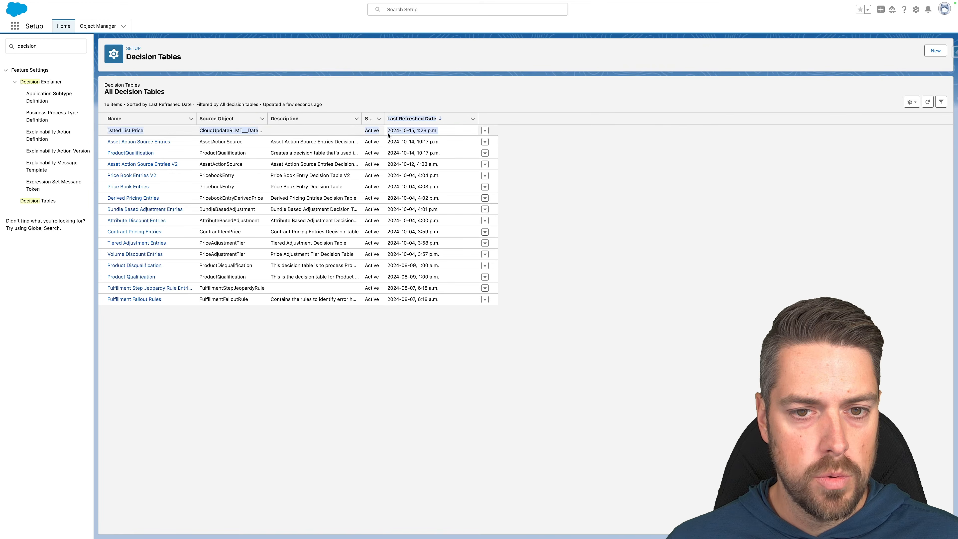
Replace the Setup Quick Find search with 'pricing'.
{"action": "left_click", "coordinate": [62, 46]}
{"action": "key", "text": "ctrl+a"}
{"action": "type", "text": "pricing"}
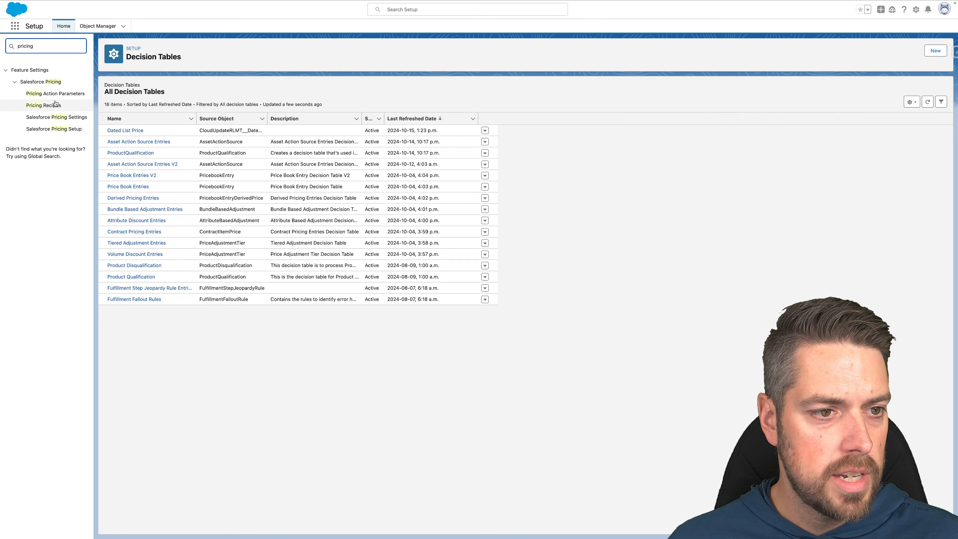
Open the NGPDefaultRecipe pricing recipe's Price Adjustment Matrices.
{"action": "left_click", "coordinate": [54, 105]}
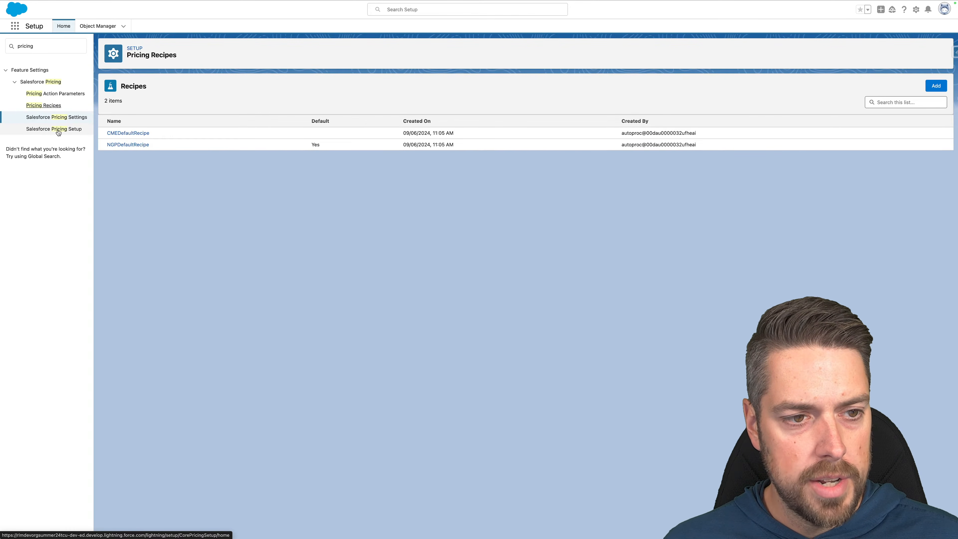
{"action": "left_click_drag", "start_coordinate": [166, 146], "coordinate": [106, 148]}
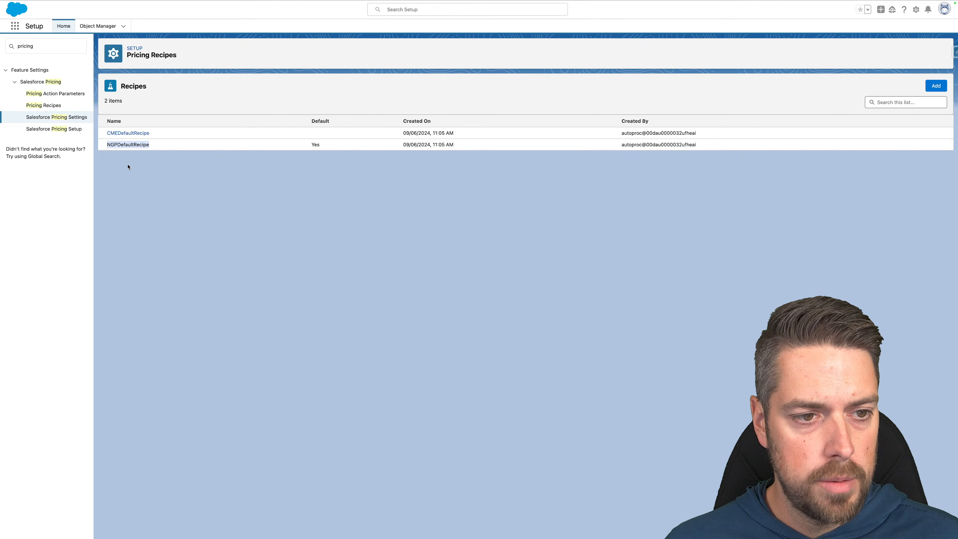
{"action": "left_click", "coordinate": [133, 145]}
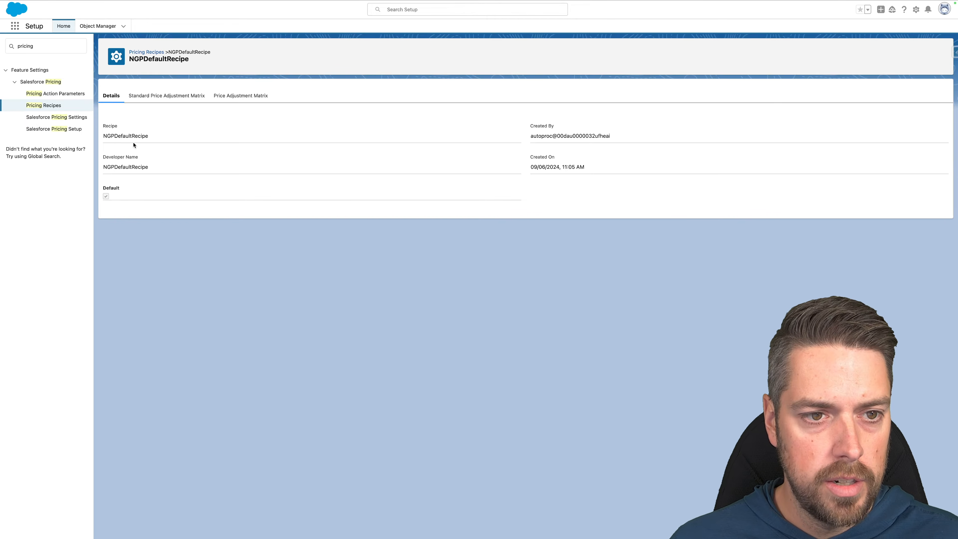
{"action": "left_click", "coordinate": [243, 94]}
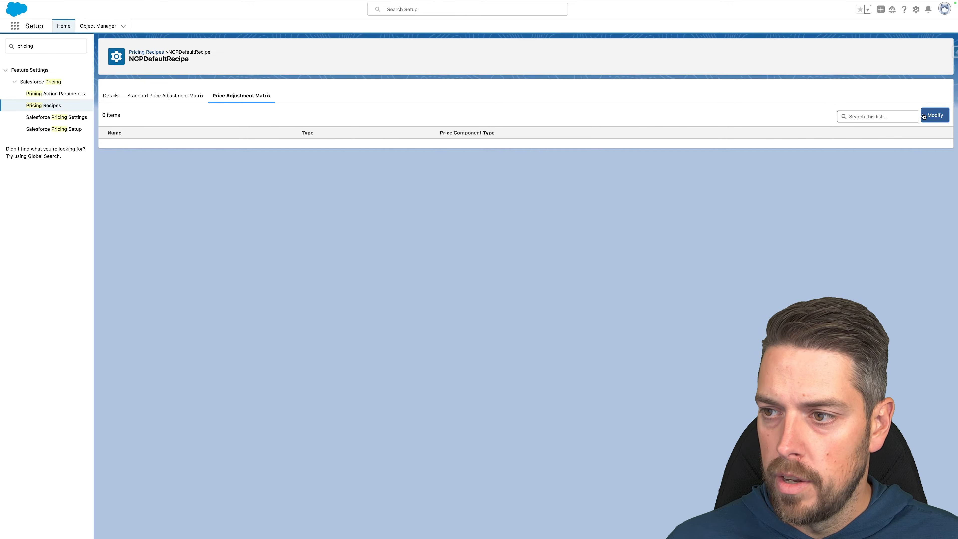
Add the Dated List Price table with Pricing Component Type List Price and save.
{"action": "left_click", "coordinate": [937, 117]}
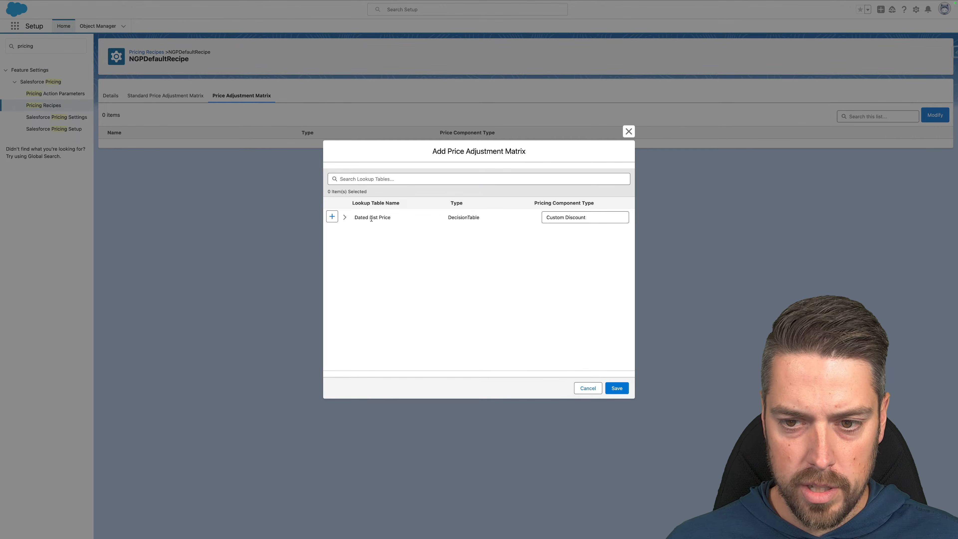
{"action": "left_click", "coordinate": [332, 218]}
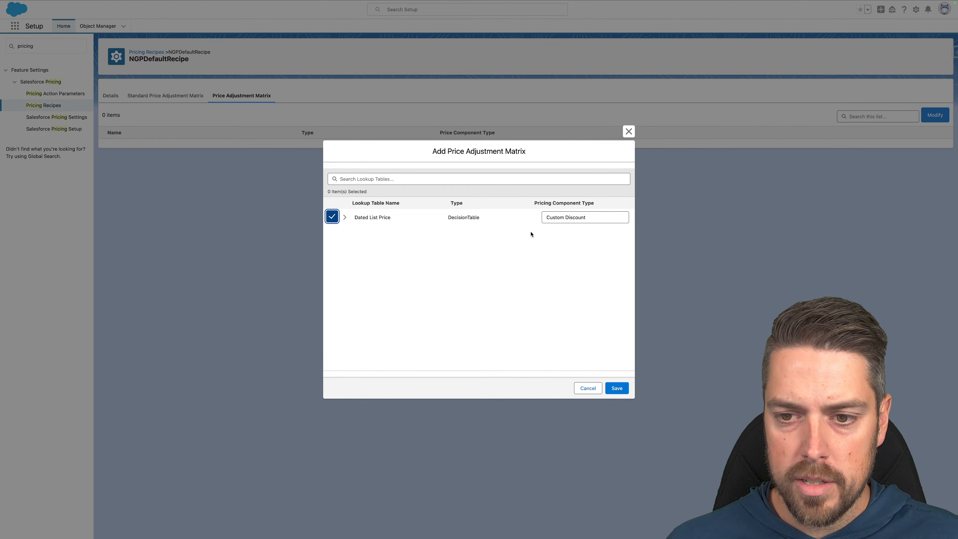
{"action": "left_click", "coordinate": [603, 220]}
{"action": "scroll", "coordinate": [586, 245], "scroll_direction": "down", "scroll_amount": 2}
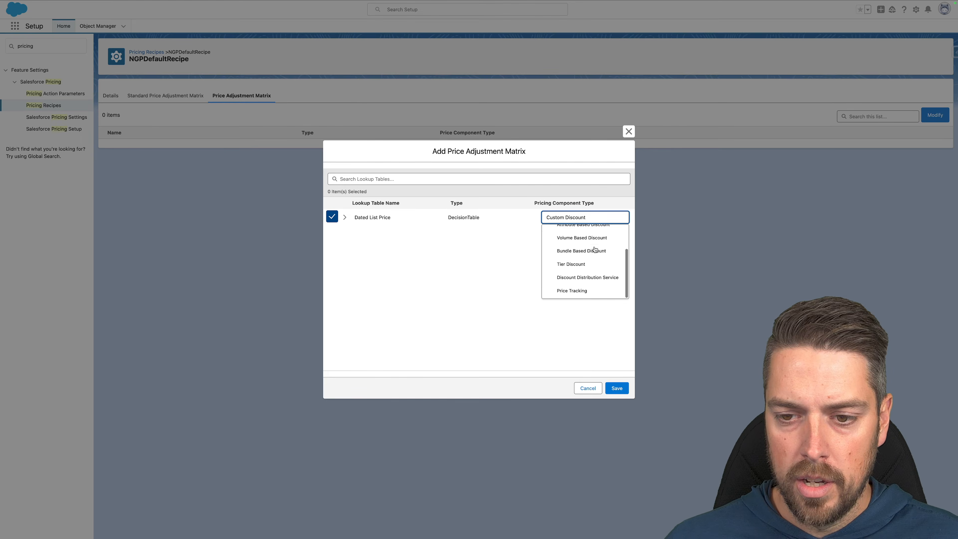
{"action": "scroll", "coordinate": [585, 246], "scroll_direction": "up", "scroll_amount": 2}
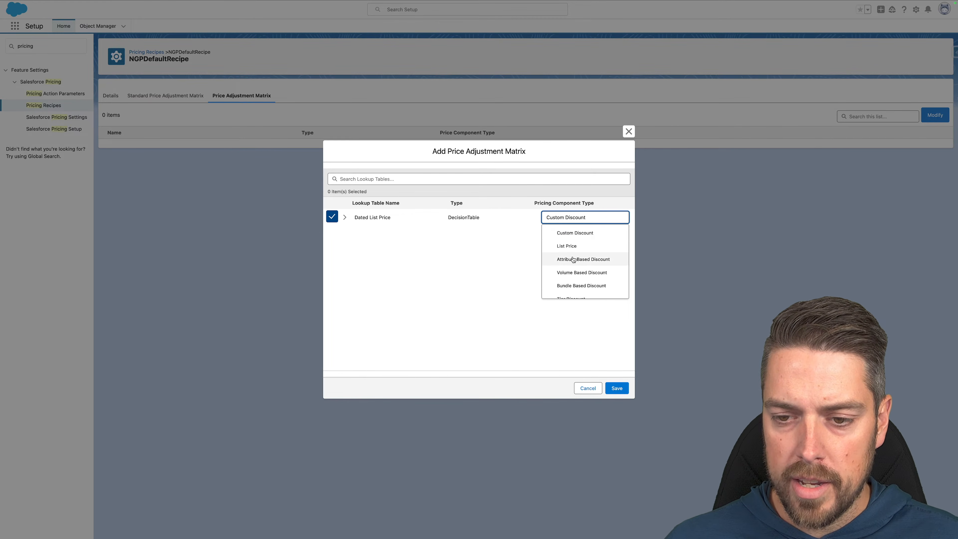
{"action": "left_click", "coordinate": [567, 247]}
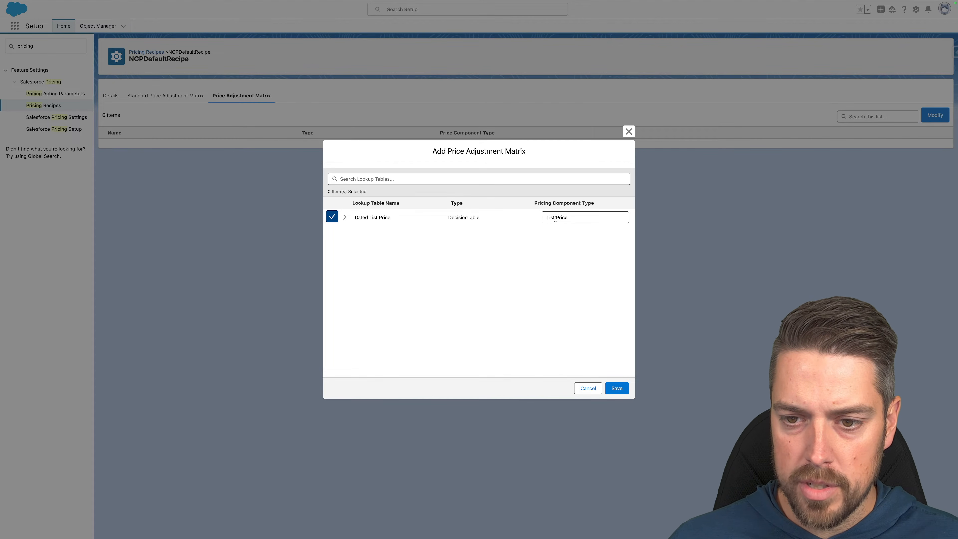
{"action": "left_click", "coordinate": [616, 389]}
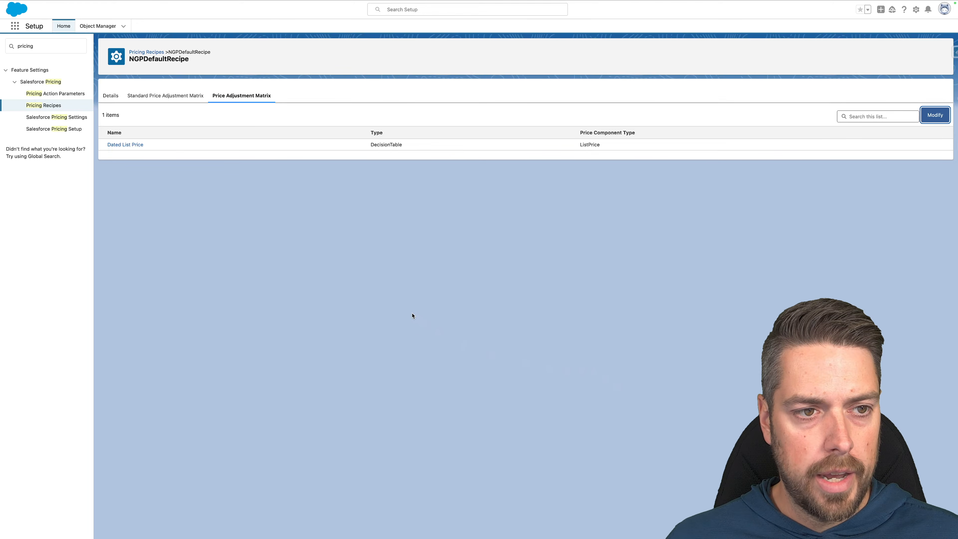
Search Setup for 'conte' and open the custom Rev_SalesTransactionContext context definition.
{"action": "triple_click", "coordinate": [45, 46]}
{"action": "type", "text": "conte"}
{"action": "left_click", "coordinate": [57, 94]}
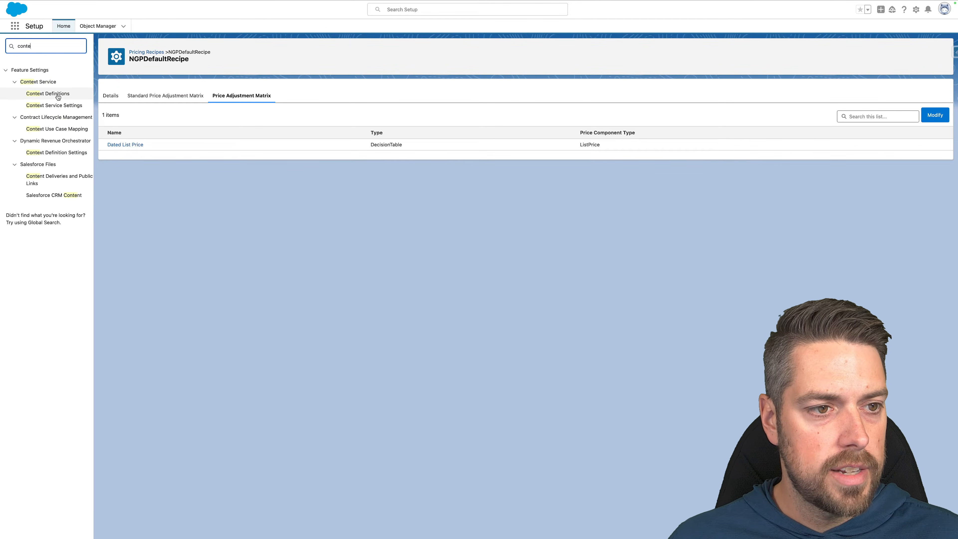
{"action": "left_click", "coordinate": [191, 82]}
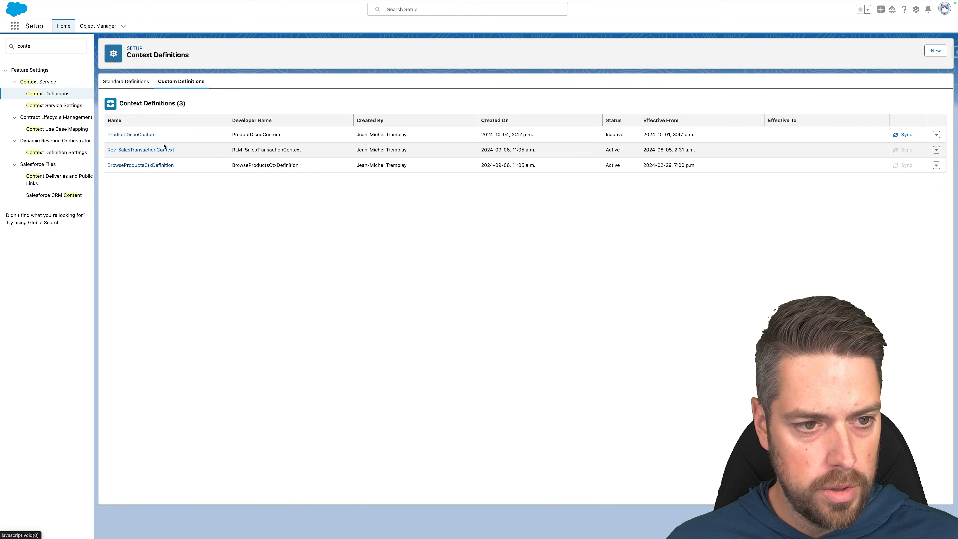
{"action": "left_click", "coordinate": [144, 151]}
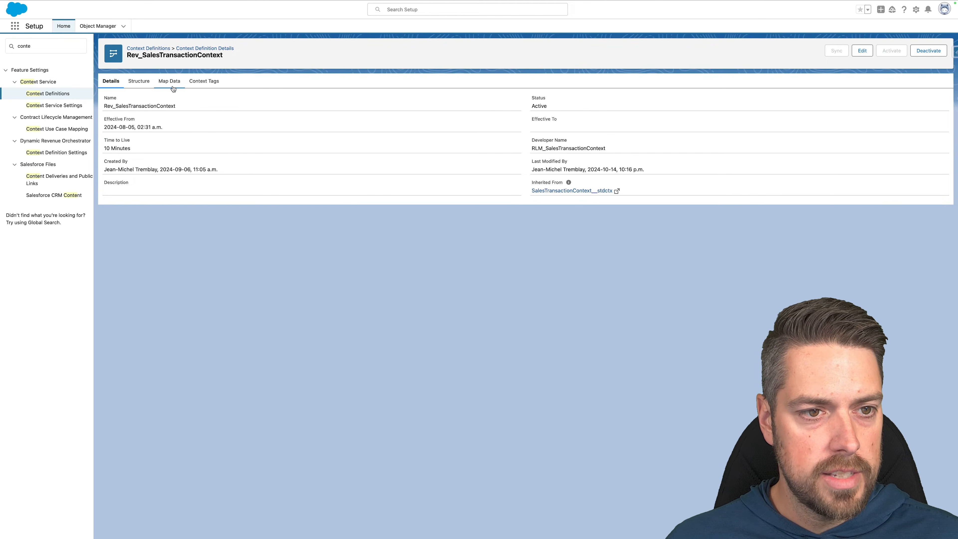
Edit the definition and advance the wizard to its attributes step.
{"action": "left_click", "coordinate": [862, 52]}
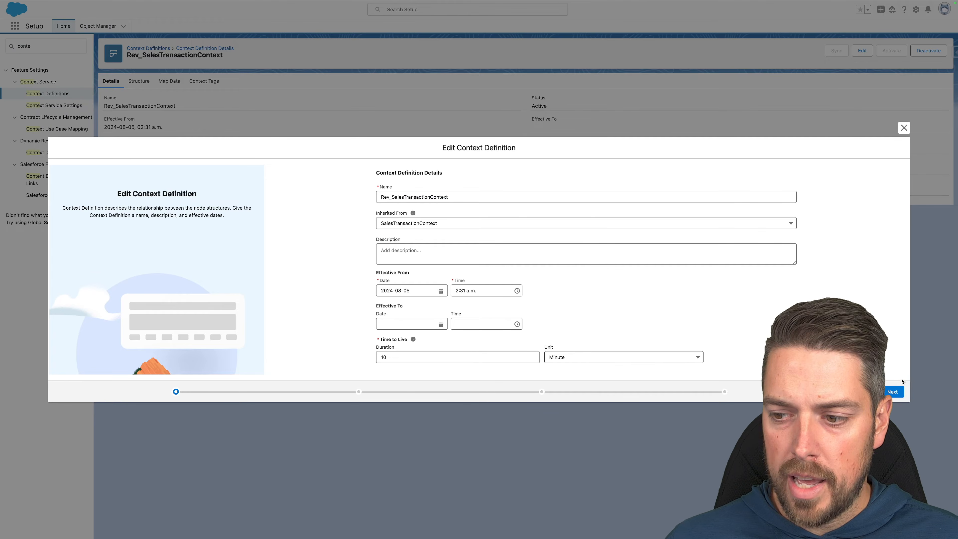
{"action": "left_click", "coordinate": [892, 392]}
{"action": "left_click", "coordinate": [892, 392]}
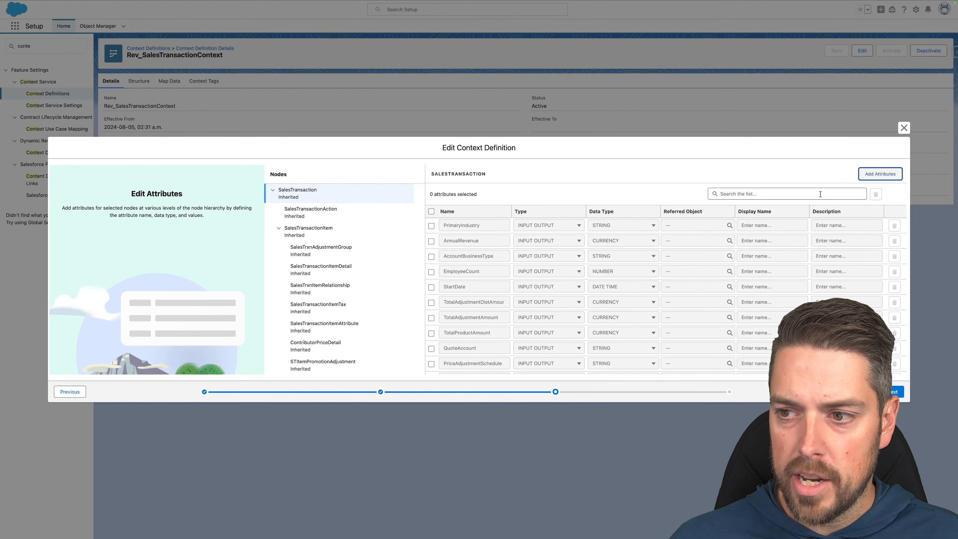
Add a PricingDate attribute to SalesTransaction as Input Output, DATE TIME.
{"action": "left_click", "coordinate": [883, 173]}
{"action": "left_click", "coordinate": [480, 224]}
{"action": "type", "text": "PricingDate"}
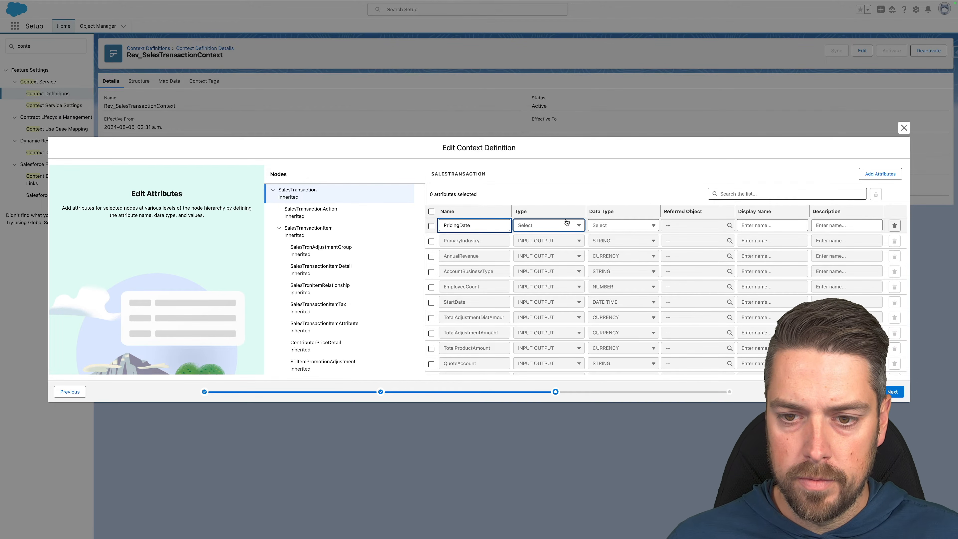
{"action": "left_click", "coordinate": [554, 226]}
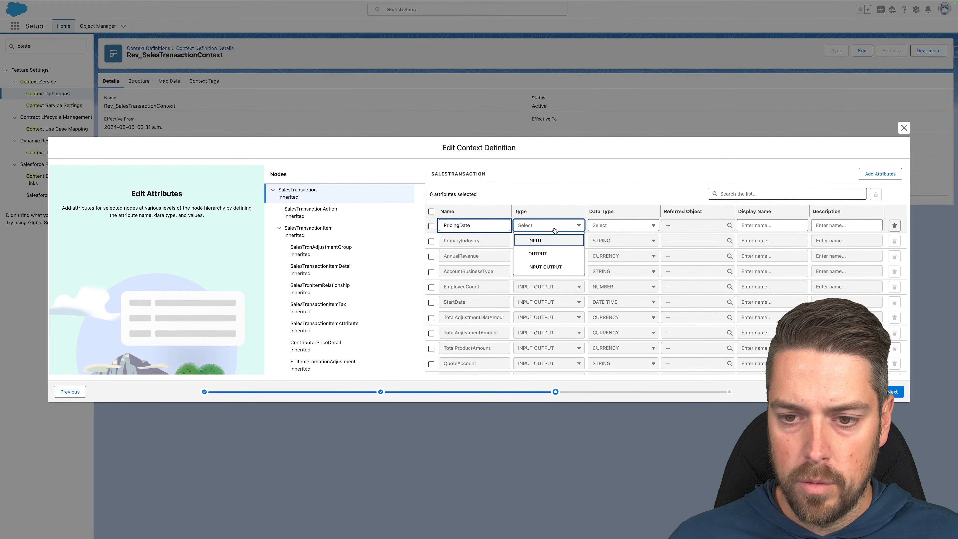
{"action": "left_click", "coordinate": [547, 267]}
{"action": "left_click", "coordinate": [635, 224]}
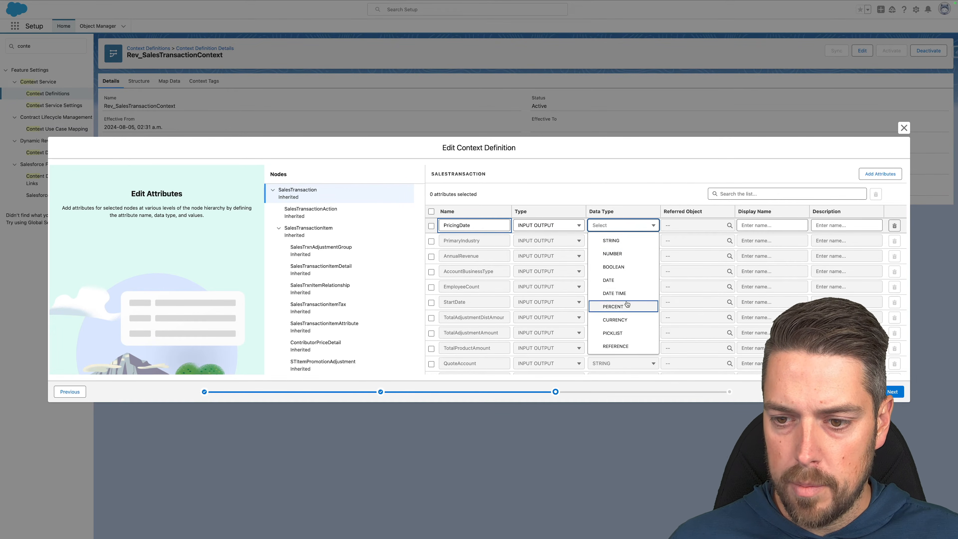
{"action": "left_click", "coordinate": [613, 293]}
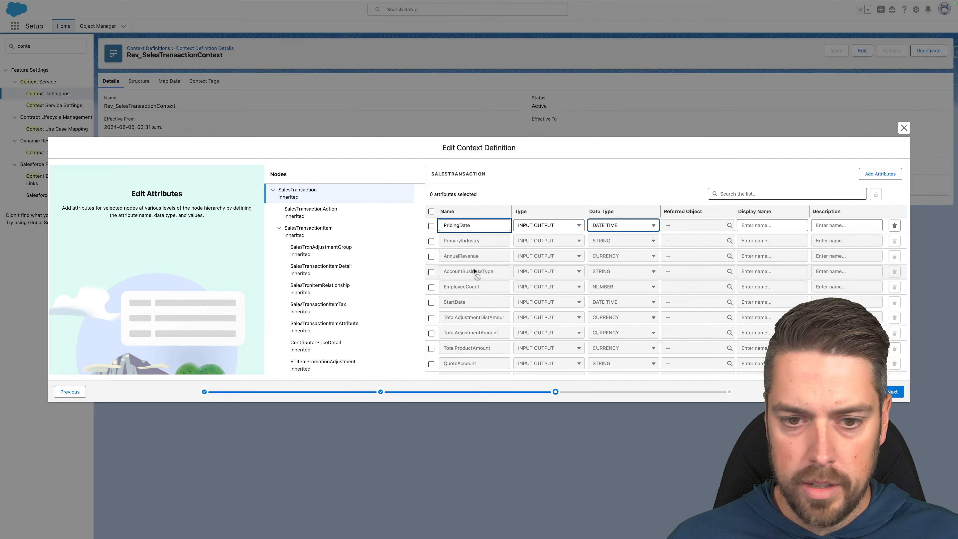
Add a CustomListPrice attribute to SalesTransactionItem as Input Output, CURRENCY.
{"action": "left_click", "coordinate": [339, 237]}
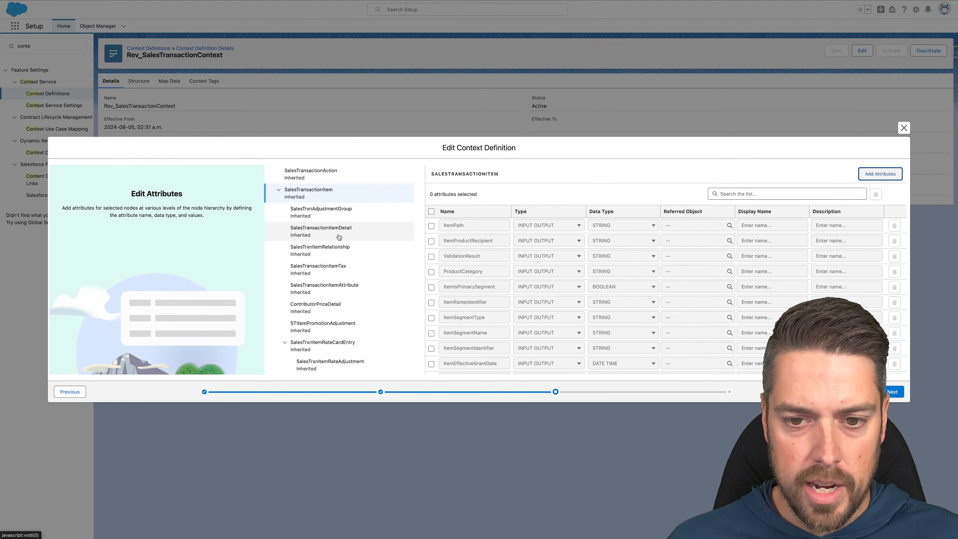
{"action": "left_click", "coordinate": [875, 173]}
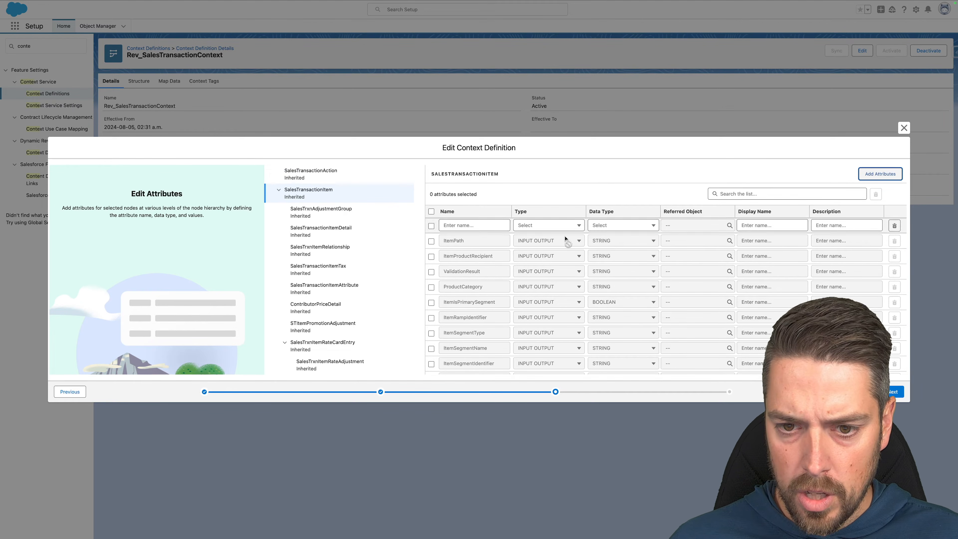
{"action": "left_click", "coordinate": [480, 226]}
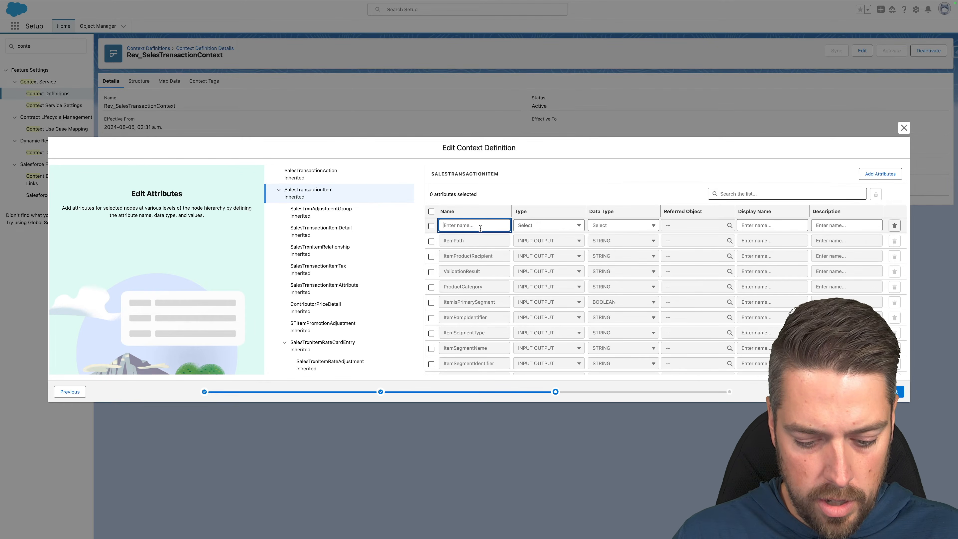
{"action": "type", "text": "CustomListPrice"}
{"action": "key", "text": "Tab"}
{"action": "left_click", "coordinate": [533, 228]}
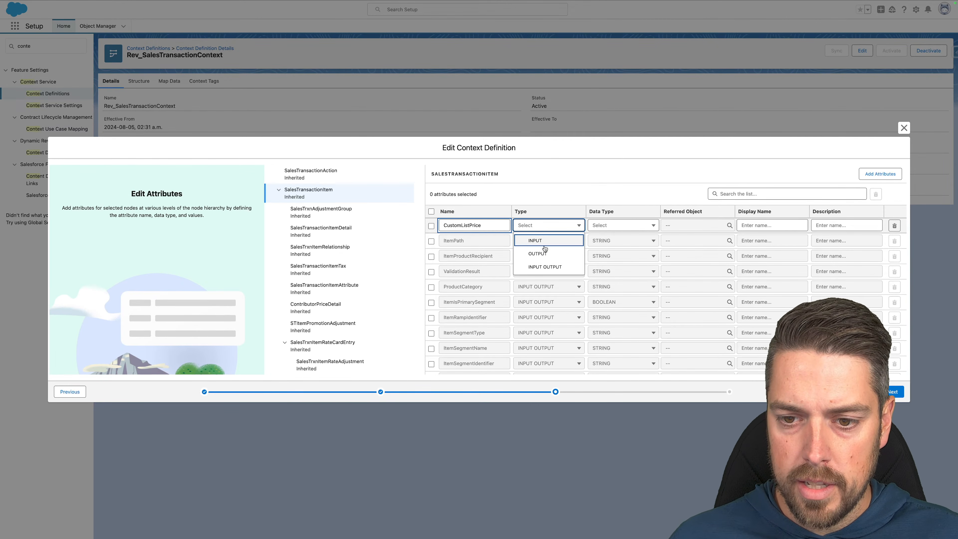
{"action": "left_click", "coordinate": [548, 268]}
{"action": "left_click", "coordinate": [624, 226]}
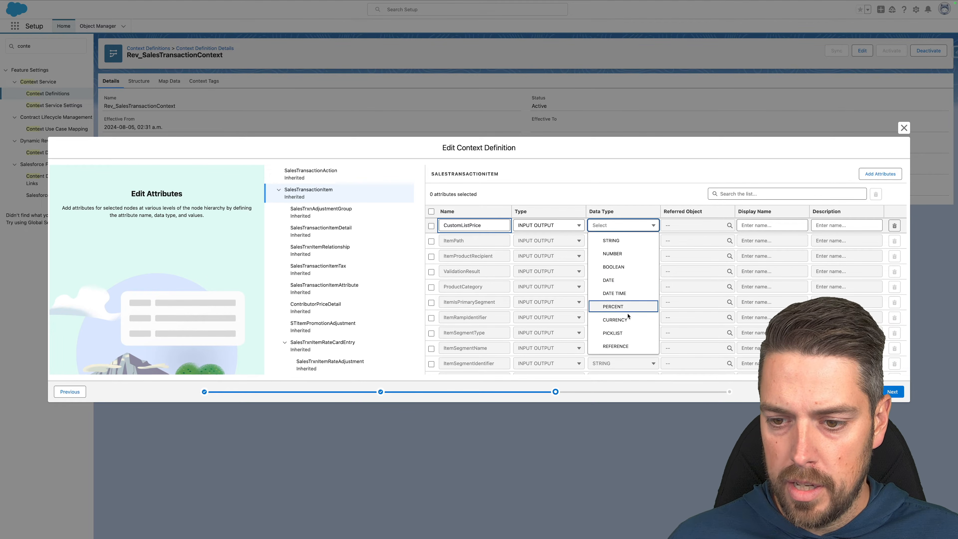
{"action": "left_click", "coordinate": [624, 320]}
Add a CustomFormula item attribute as Input Output, CURRENCY, and continue to tagging.
{"action": "left_click", "coordinate": [880, 173]}
{"action": "left_click", "coordinate": [451, 224]}
{"action": "type", "text": "C"}
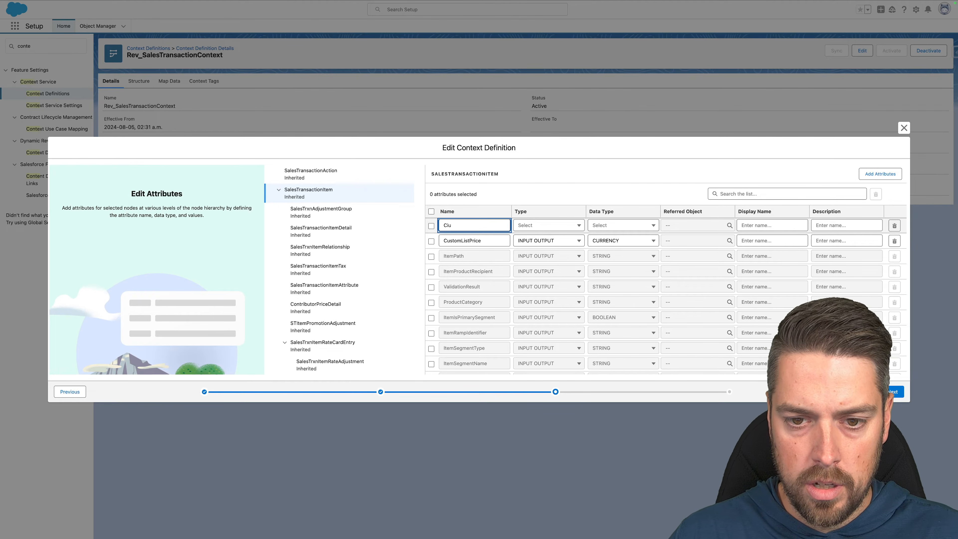
{"action": "type", "text": "ustomFormula"}
{"action": "left_click", "coordinate": [536, 225]}
{"action": "left_click", "coordinate": [544, 268]}
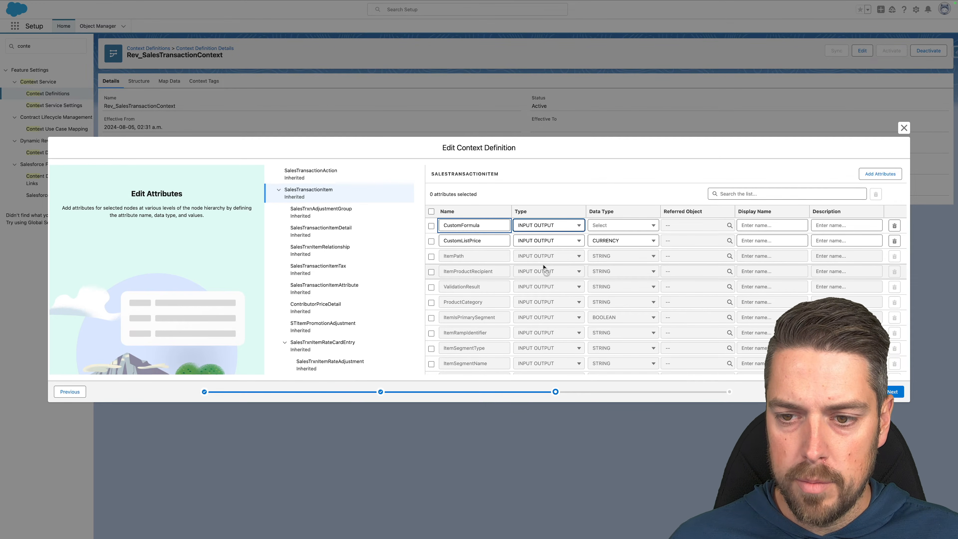
{"action": "left_click", "coordinate": [635, 226]}
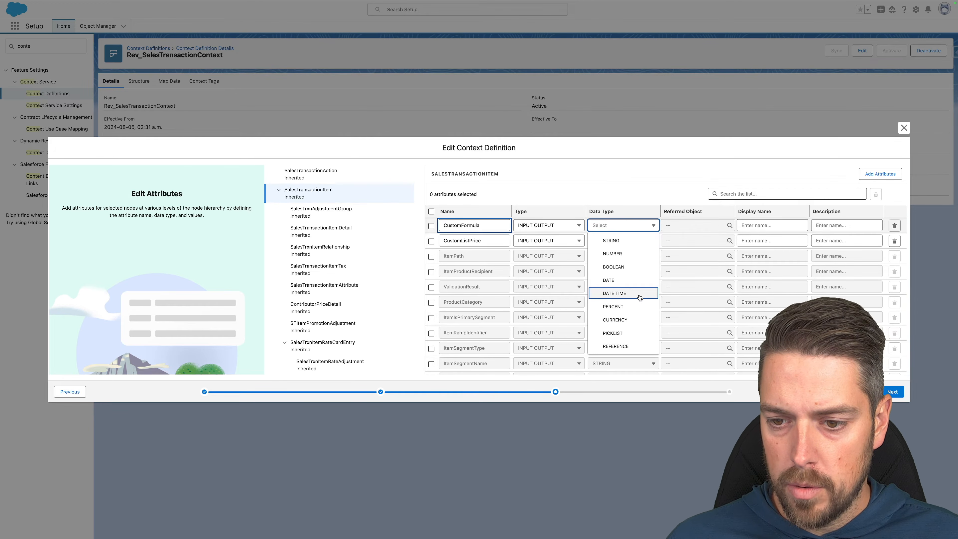
{"action": "left_click", "coordinate": [613, 293]}
{"action": "left_click", "coordinate": [622, 227]}
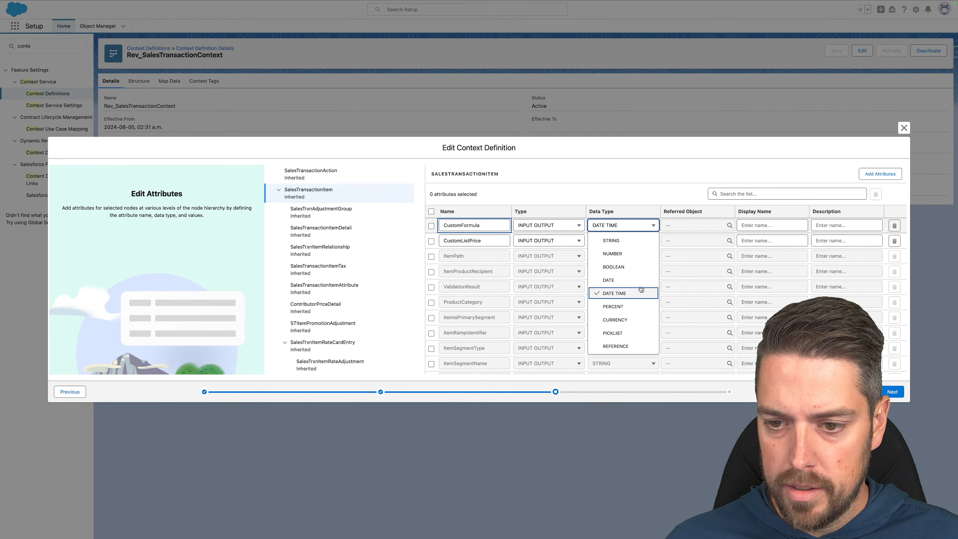
{"action": "left_click", "coordinate": [616, 319]}
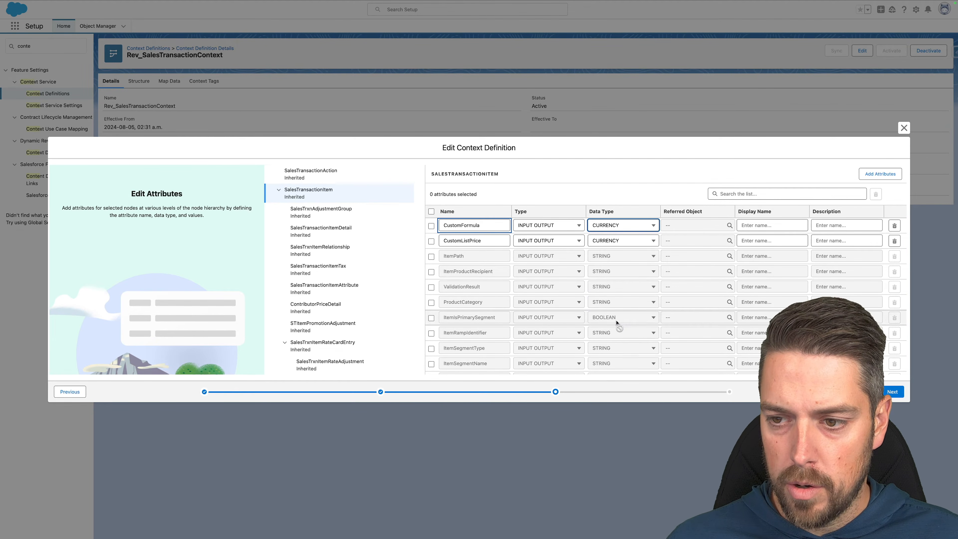
{"action": "left_click", "coordinate": [887, 389]}
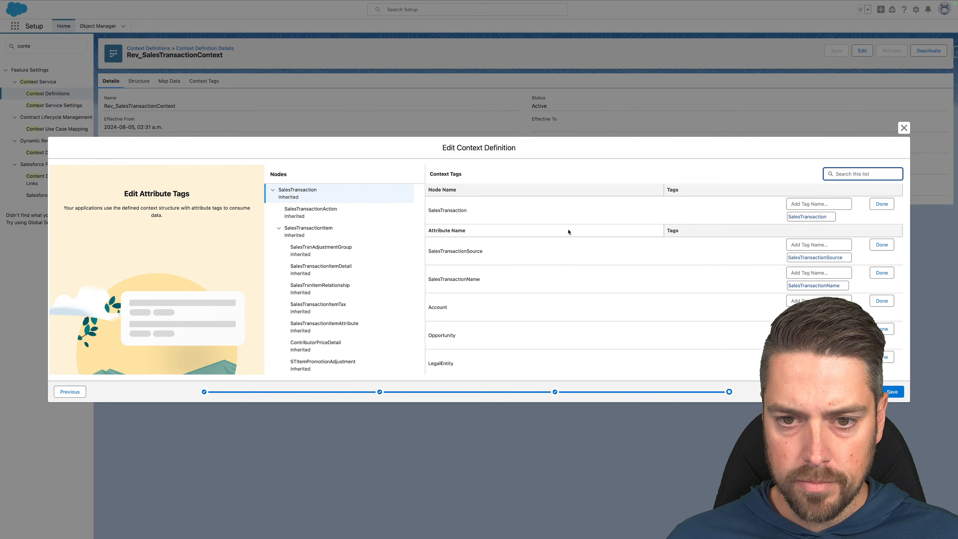
Open tag editing for PricingDate and for CustomFormula on SalesTransactionItem.
{"action": "scroll", "coordinate": [568, 232], "scroll_direction": "down", "scroll_amount": 15}
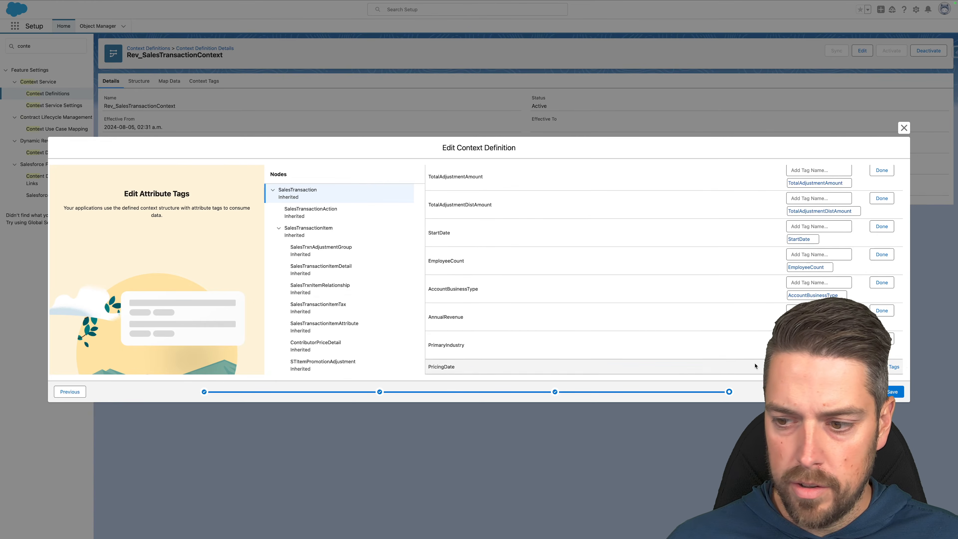
{"action": "left_click", "coordinate": [893, 366]}
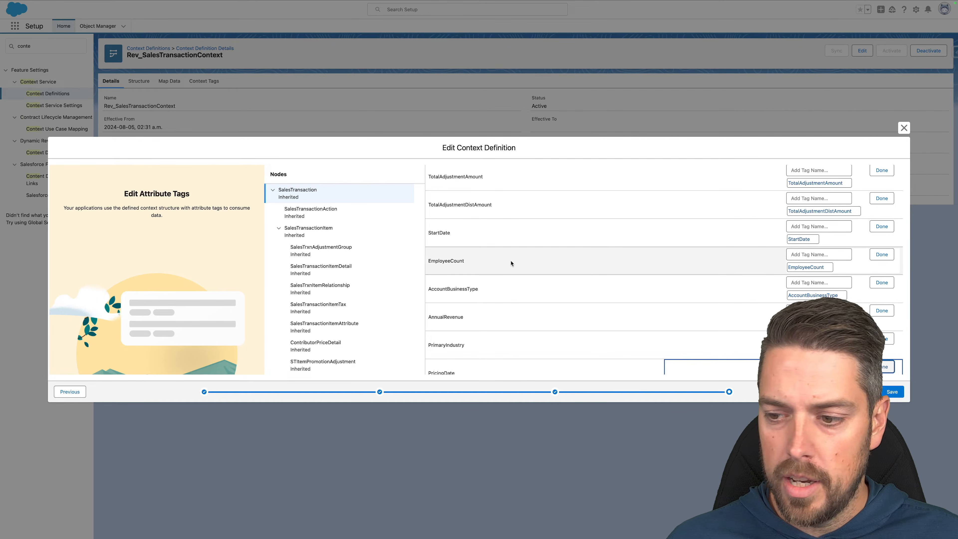
{"action": "left_click", "coordinate": [325, 230]}
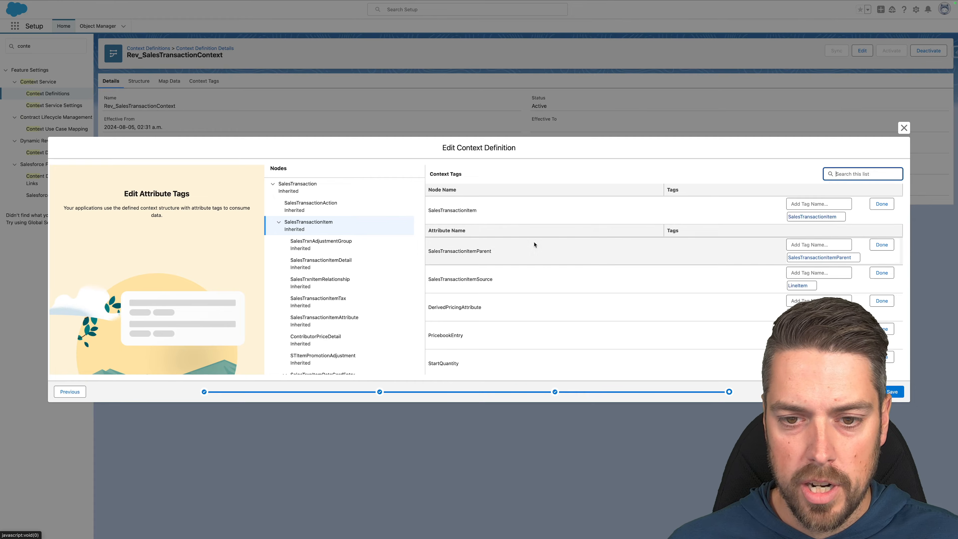
{"action": "scroll", "coordinate": [534, 245], "scroll_direction": "down", "scroll_amount": 10}
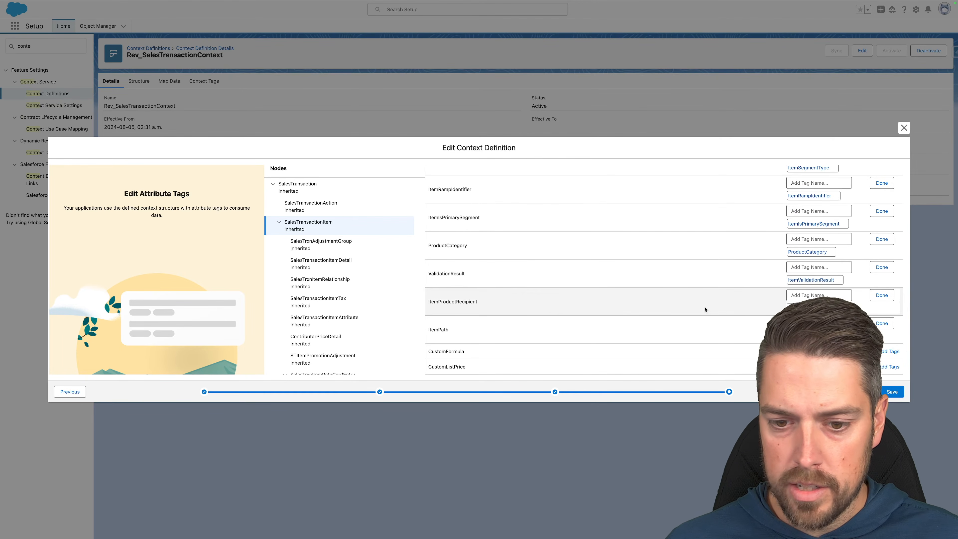
{"action": "left_click", "coordinate": [890, 351]}
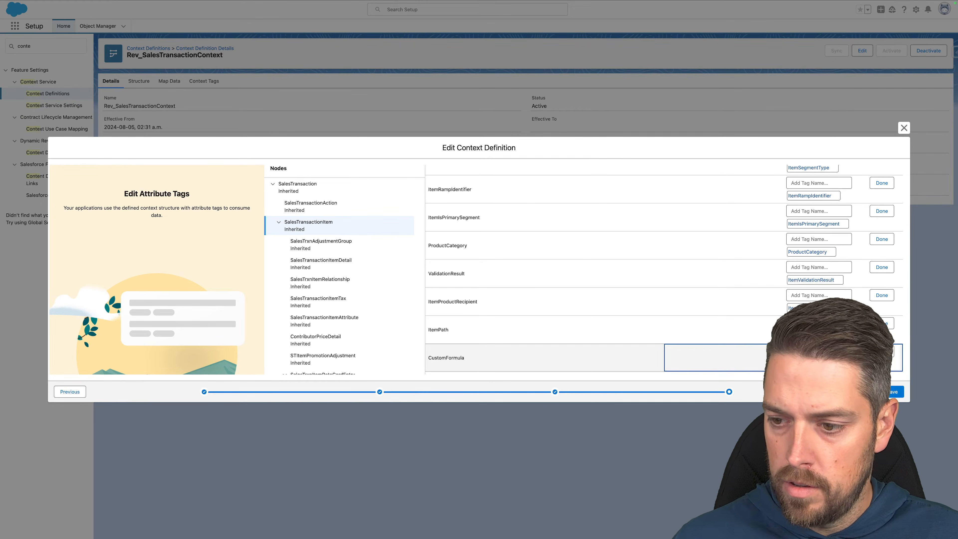
Add the CustomListPrice tag and save the Rev_SalesTransactionContext definition.
{"action": "scroll", "coordinate": [663, 270], "scroll_direction": "down", "scroll_amount": 1}
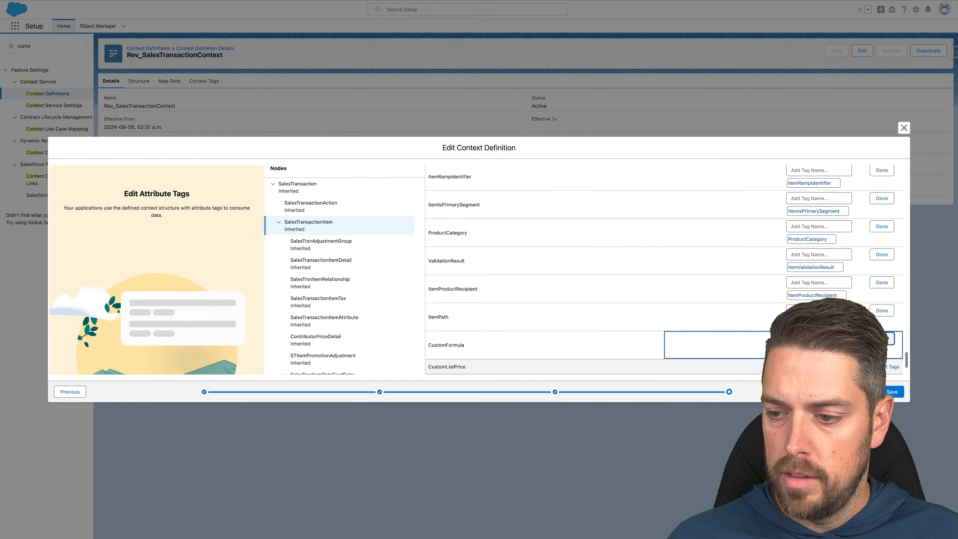
{"action": "left_click", "coordinate": [890, 366]}
{"action": "left_click", "coordinate": [818, 367]}
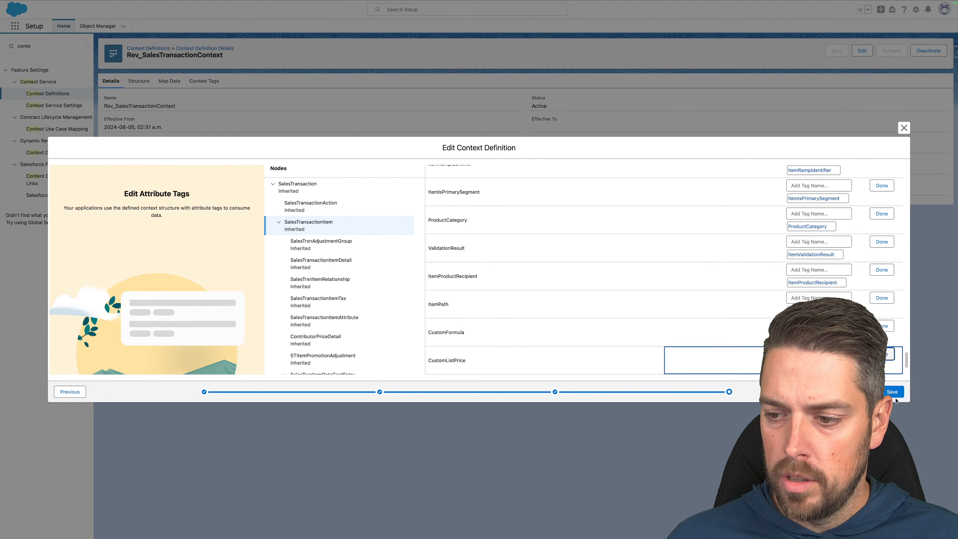
{"action": "left_click", "coordinate": [892, 391]}
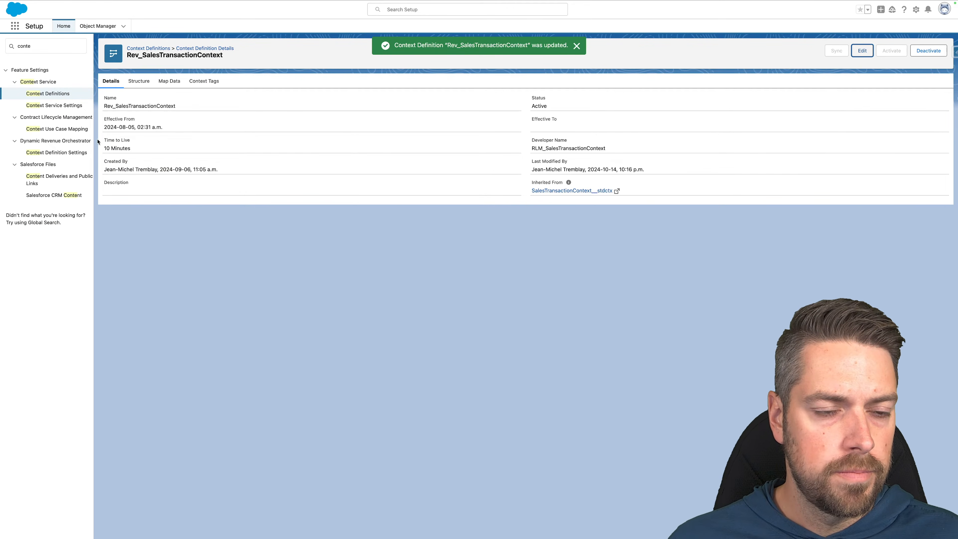
{"action": "left_click", "coordinate": [174, 86]}
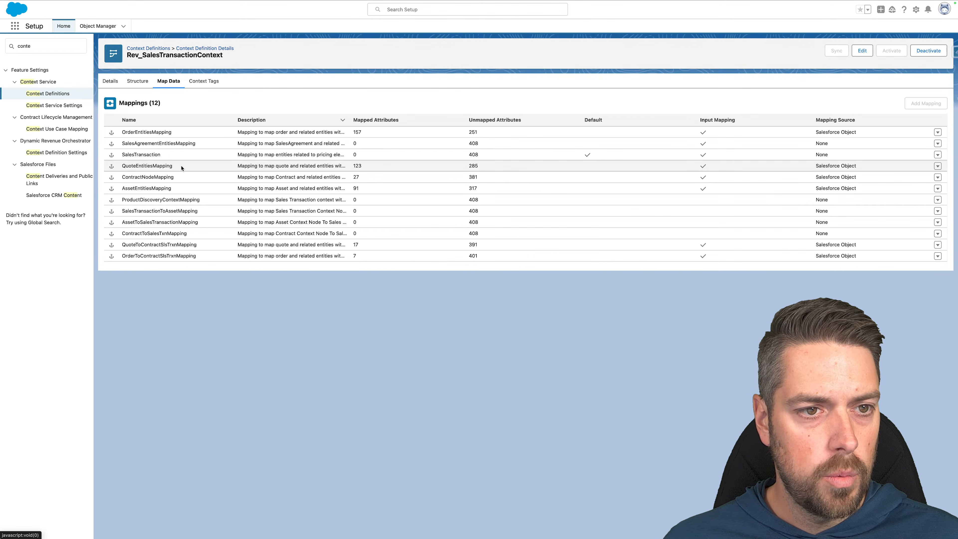
Edit the QuoteEntitiesMapping row and open its field mapping builder.
{"action": "left_click_drag", "start_coordinate": [178, 168], "coordinate": [120, 166]}
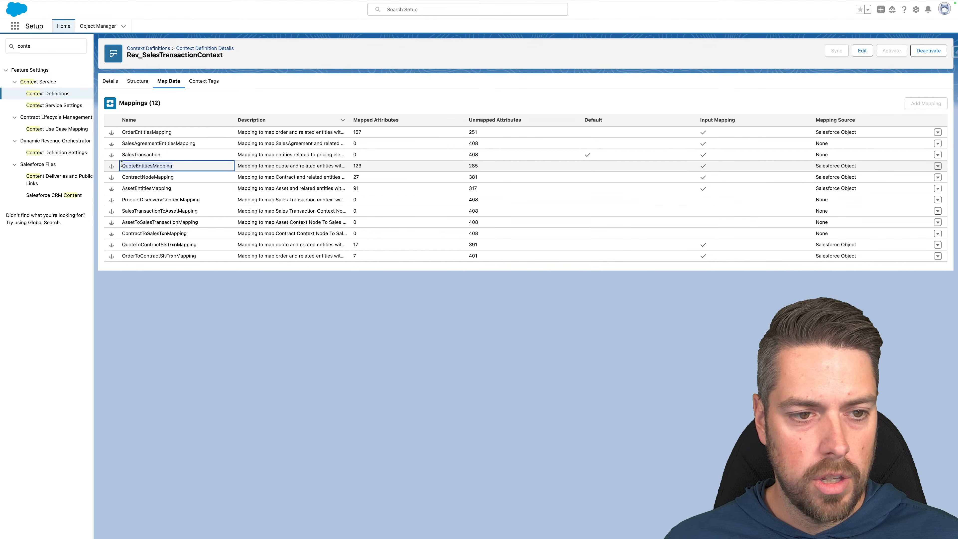
{"action": "left_click", "coordinate": [938, 167]}
{"action": "left_click", "coordinate": [911, 142]}
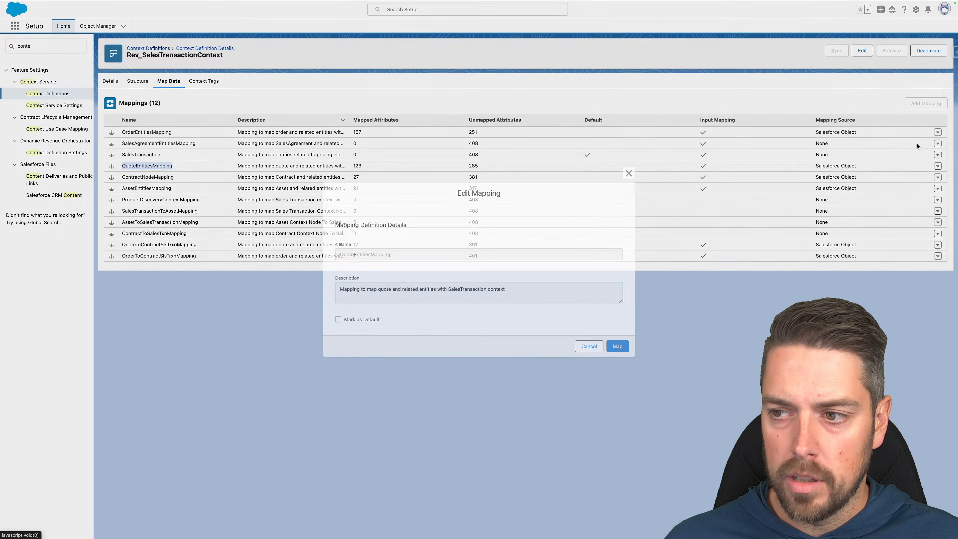
{"action": "left_click", "coordinate": [618, 346]}
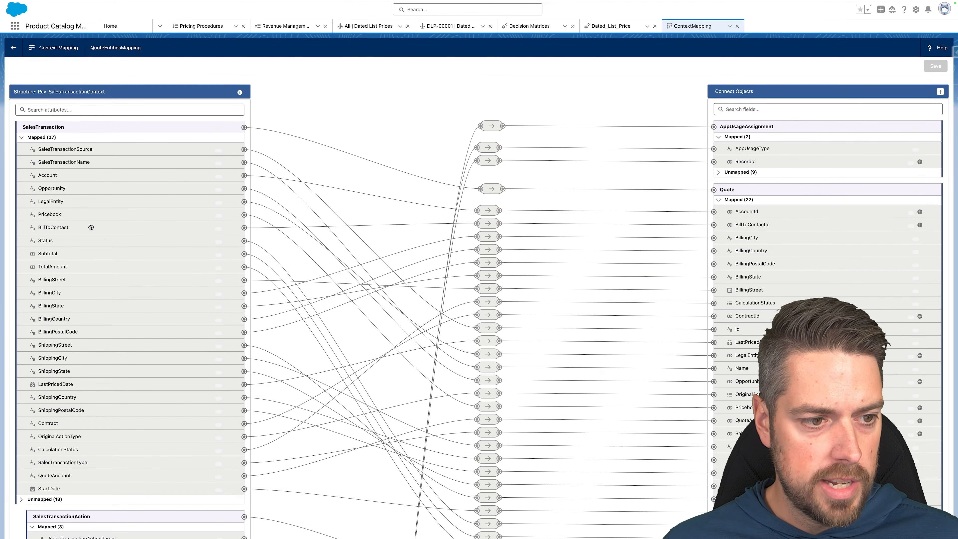
Map the unmapped PricingDate attribute to the Quote's pricing date field.
{"action": "scroll", "coordinate": [91, 227], "scroll_direction": "down", "scroll_amount": 3}
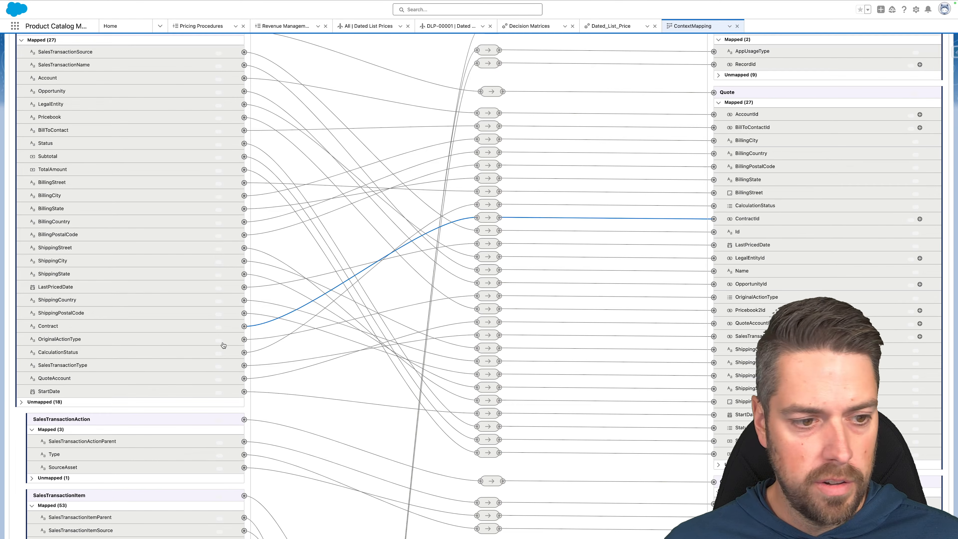
{"action": "left_click", "coordinate": [21, 401]}
{"action": "scroll", "coordinate": [19, 403], "scroll_direction": "down", "scroll_amount": 6}
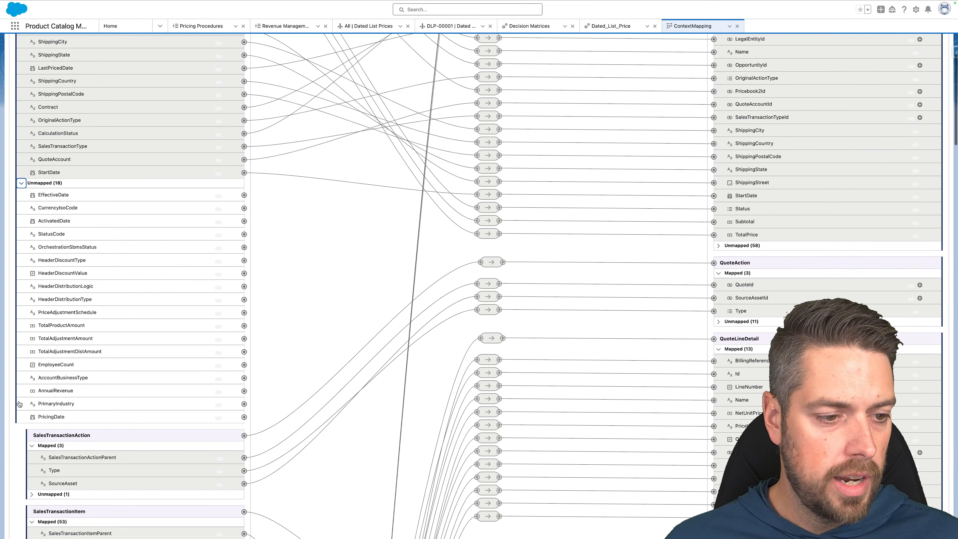
{"action": "left_click", "coordinate": [245, 418]}
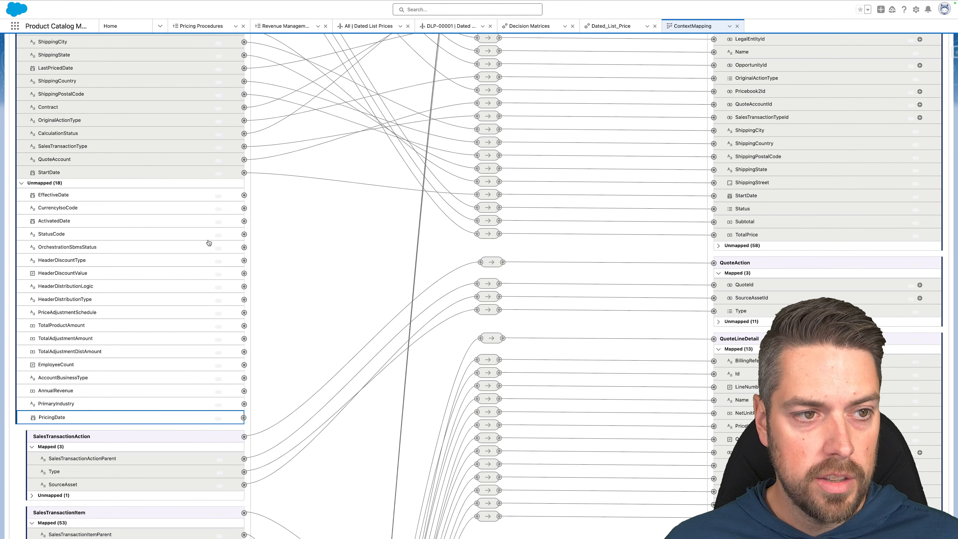
{"action": "scroll", "coordinate": [209, 242], "scroll_direction": "up", "scroll_amount": 6}
{"action": "scroll", "coordinate": [717, 245], "scroll_direction": "up", "scroll_amount": 4}
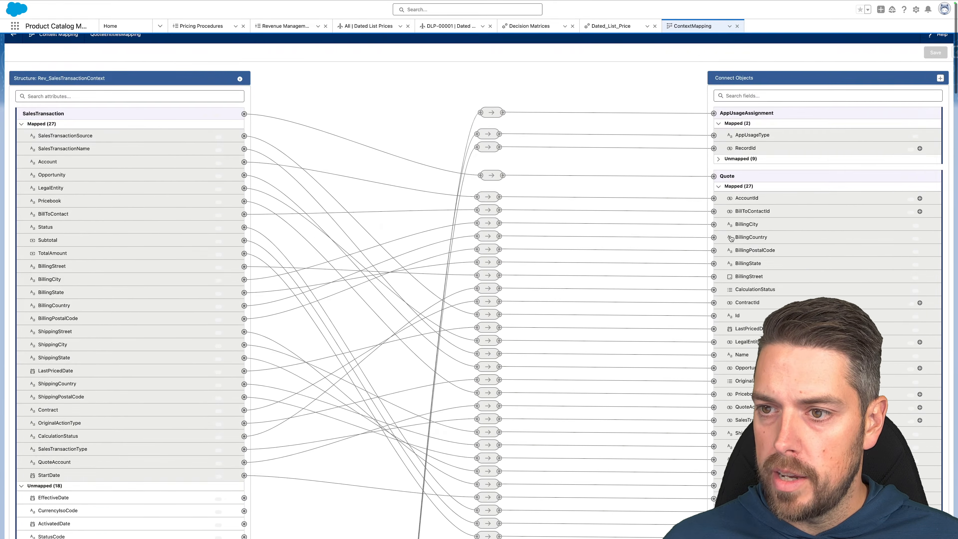
{"action": "scroll", "coordinate": [730, 238], "scroll_direction": "down", "scroll_amount": 5}
{"action": "left_click", "coordinate": [719, 339]}
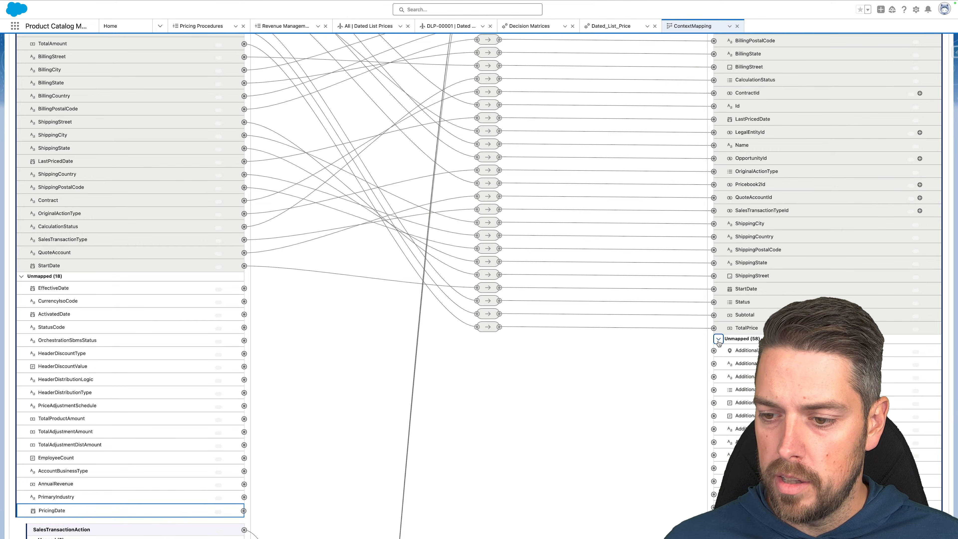
{"action": "scroll", "coordinate": [719, 343], "scroll_direction": "down", "scroll_amount": 7}
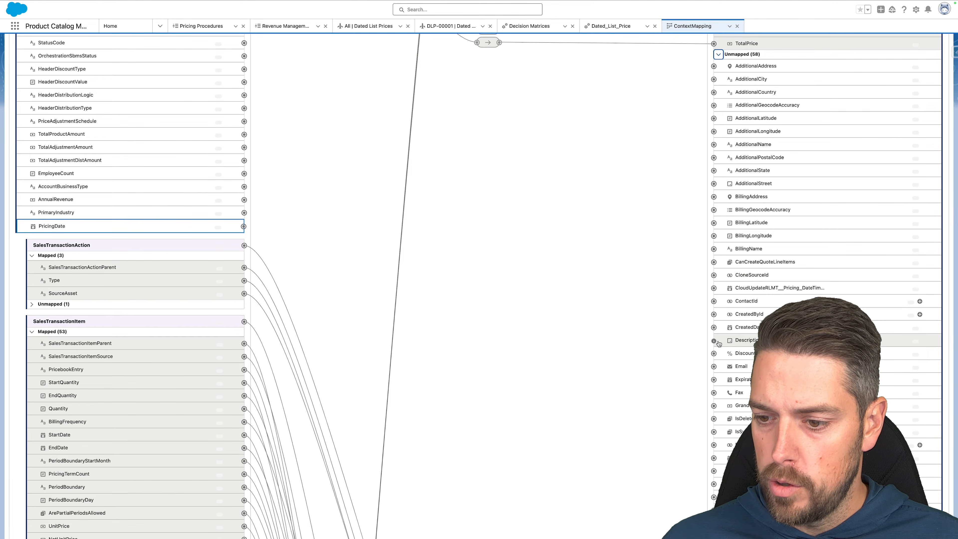
{"action": "scroll", "coordinate": [719, 343], "scroll_direction": "down", "scroll_amount": 12}
{"action": "scroll", "coordinate": [719, 343], "scroll_direction": "up", "scroll_amount": 10}
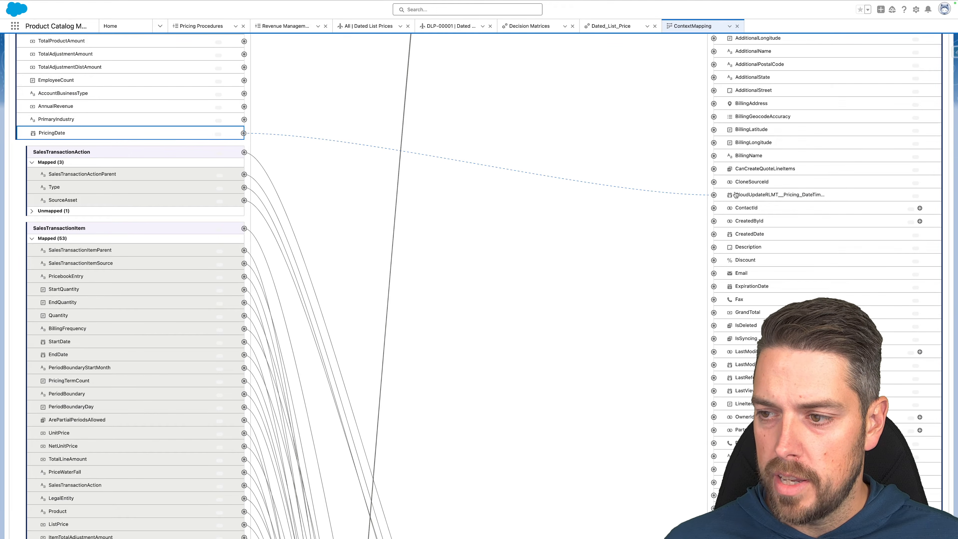
{"action": "left_click", "coordinate": [714, 196]}
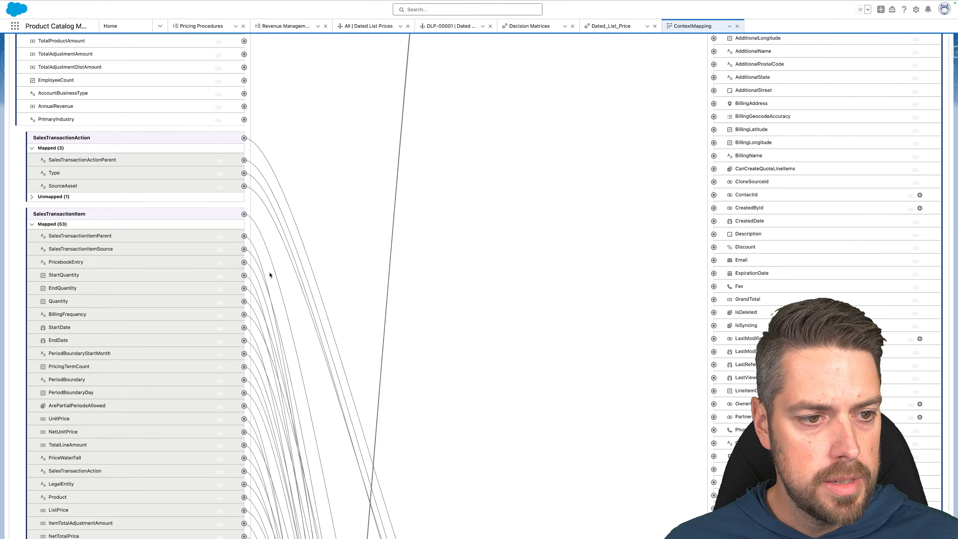
Map the SalesTransactionItem CustomFormula attribute to the quote line custom formula field.
{"action": "scroll", "coordinate": [270, 275], "scroll_direction": "down", "scroll_amount": 17}
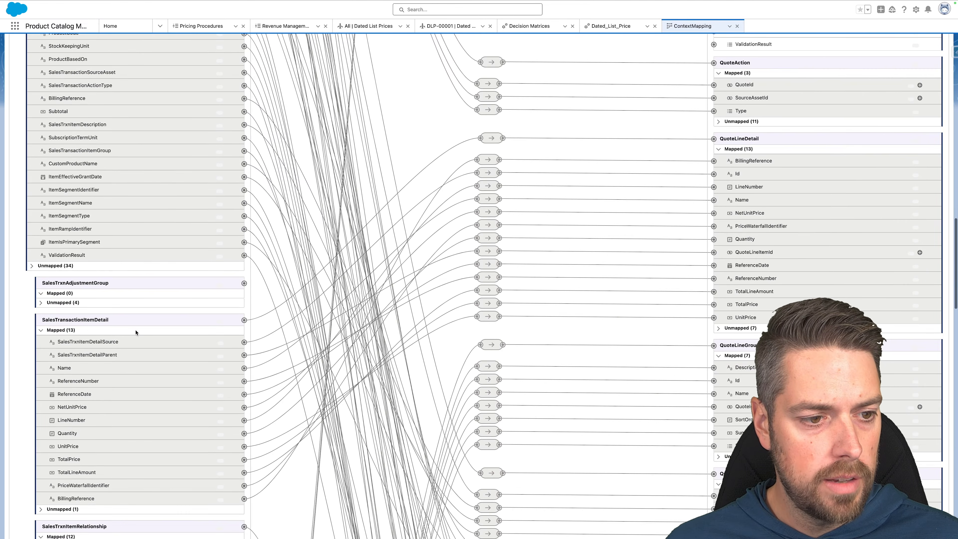
{"action": "left_click", "coordinate": [32, 265]}
{"action": "scroll", "coordinate": [130, 294], "scroll_direction": "down", "scroll_amount": 7}
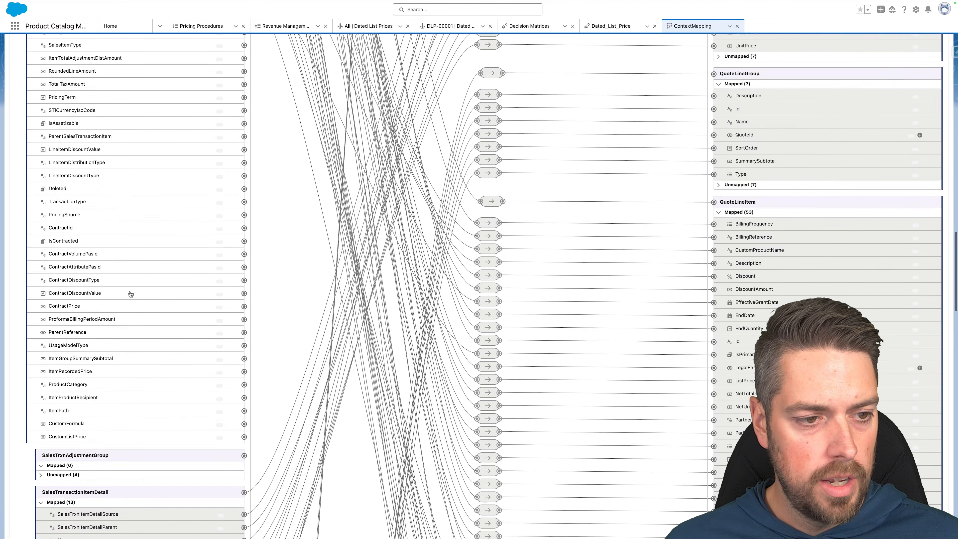
{"action": "scroll", "coordinate": [131, 294], "scroll_direction": "down", "scroll_amount": 1}
{"action": "left_click", "coordinate": [244, 385]}
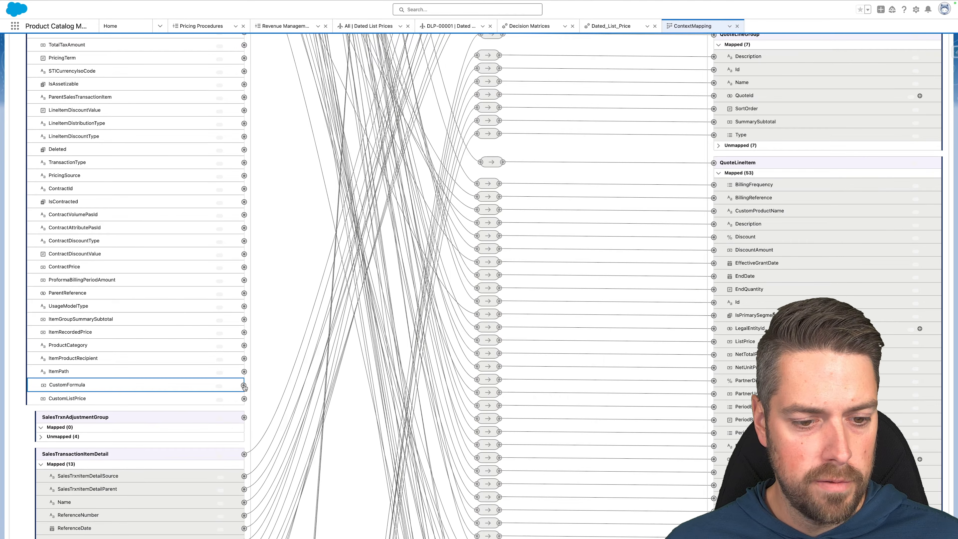
{"action": "scroll", "coordinate": [745, 252], "scroll_direction": "down", "scroll_amount": 15}
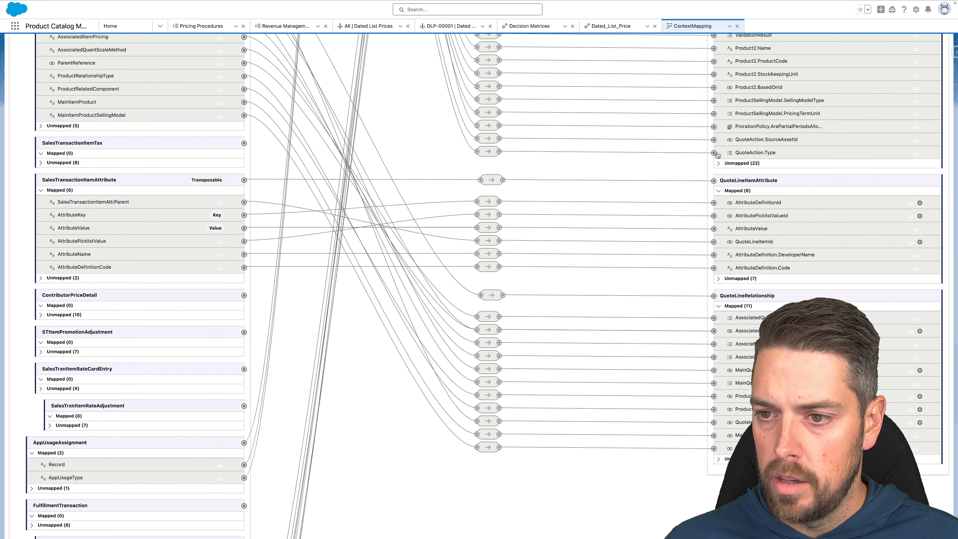
{"action": "left_click", "coordinate": [719, 163]}
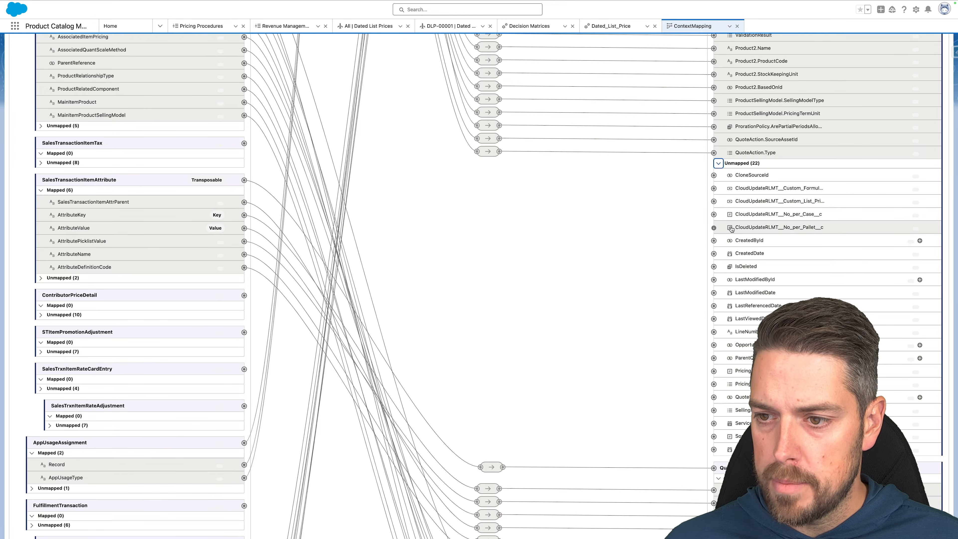
{"action": "left_click", "coordinate": [716, 189]}
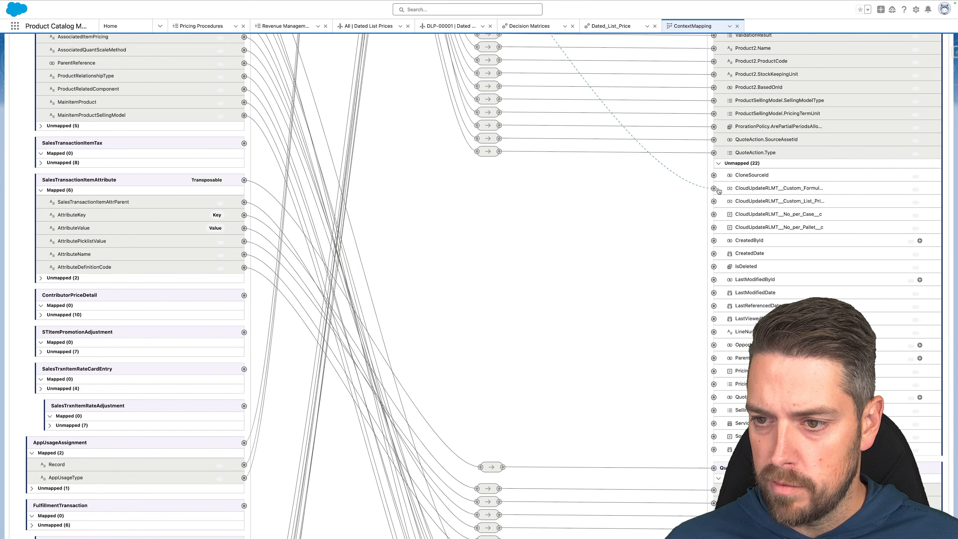
Map CustomListPrice to the quote line custom list price field and save the mapping.
{"action": "scroll", "coordinate": [398, 184], "scroll_direction": "up", "scroll_amount": 10}
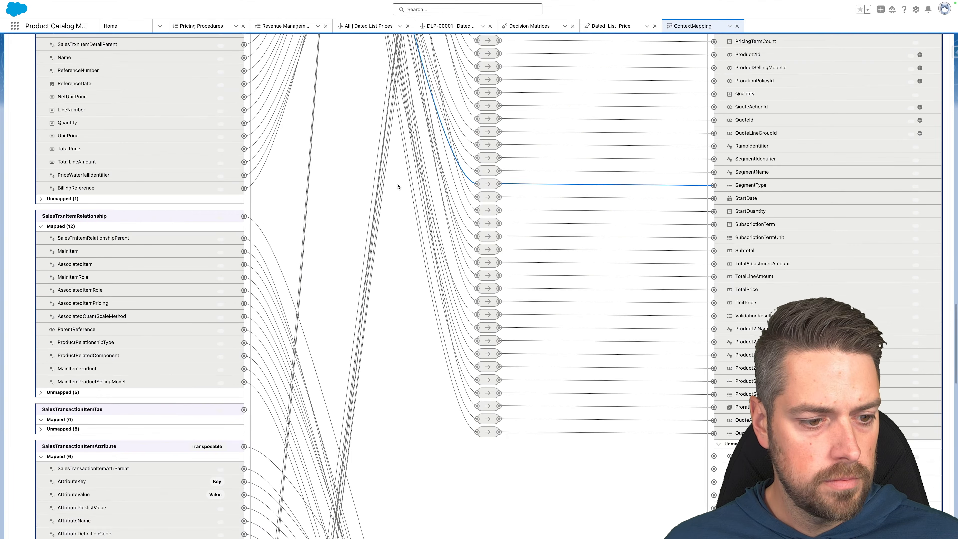
{"action": "scroll", "coordinate": [349, 183], "scroll_direction": "up", "scroll_amount": 1}
{"action": "scroll", "coordinate": [349, 183], "scroll_direction": "up", "scroll_amount": 1}
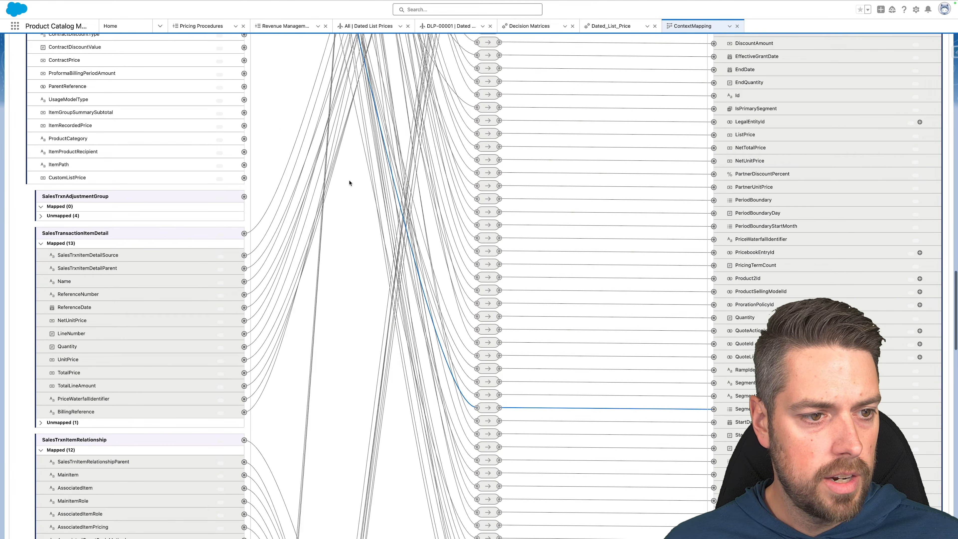
{"action": "left_click", "coordinate": [244, 178]}
{"action": "scroll", "coordinate": [700, 253], "scroll_direction": "down", "scroll_amount": 15}
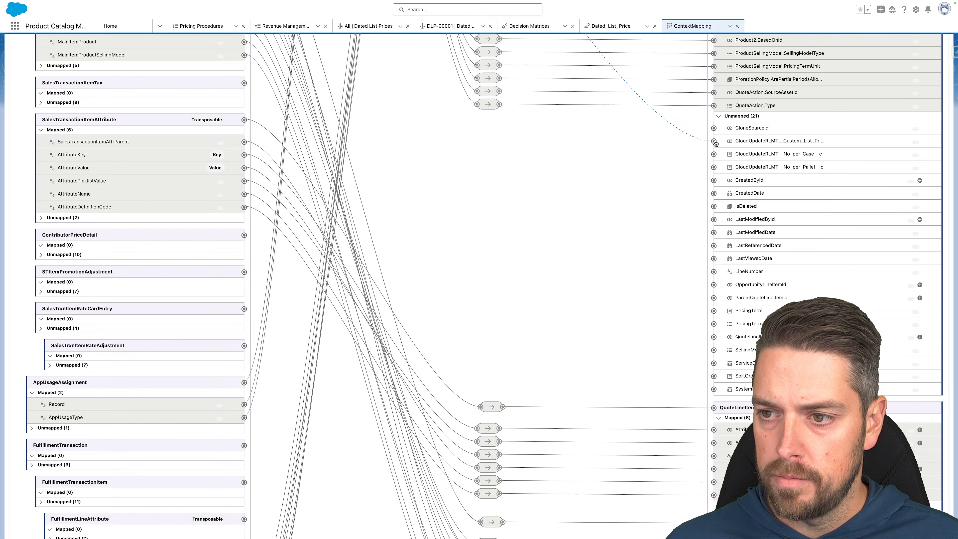
{"action": "left_click", "coordinate": [714, 142]}
{"action": "scroll", "coordinate": [700, 127], "scroll_direction": "up", "scroll_amount": 10}
{"action": "scroll", "coordinate": [699, 127], "scroll_direction": "up", "scroll_amount": 10}
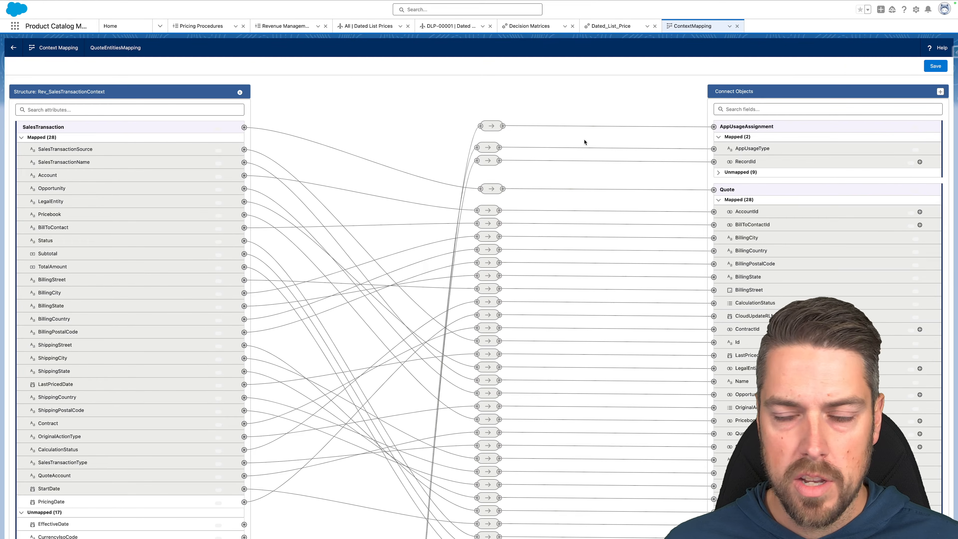
{"action": "left_click", "coordinate": [934, 65]}
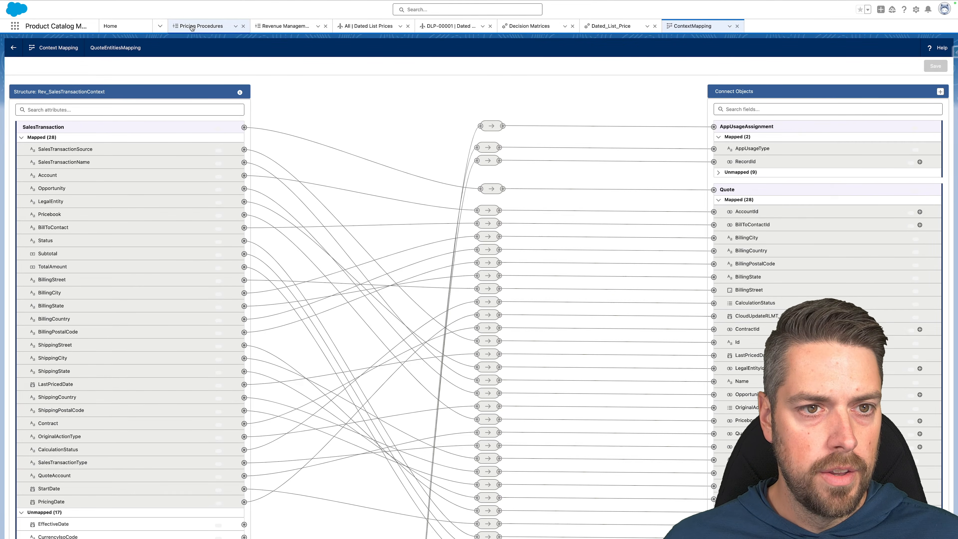
{"action": "left_click", "coordinate": [172, 28]}
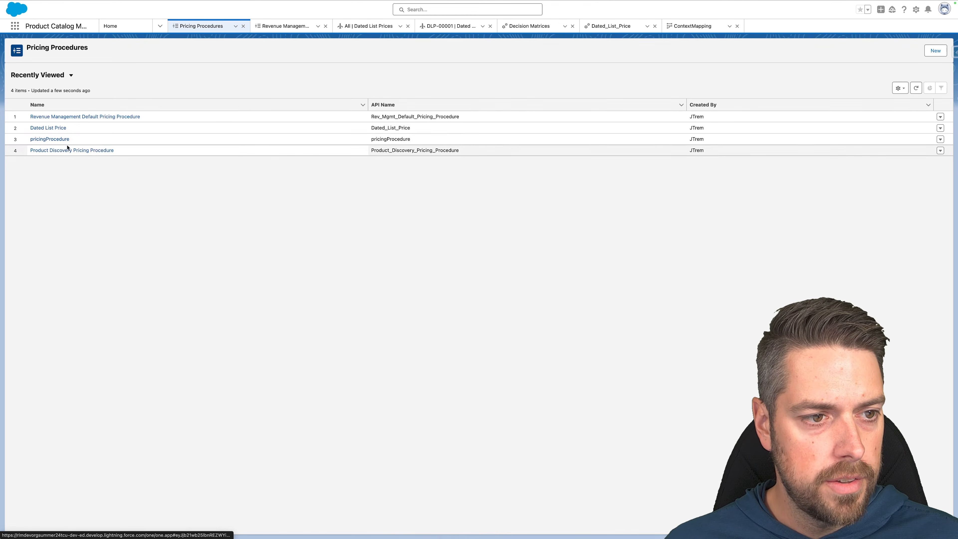
Open the Dated List Price pricing procedure and its version in the builder.
{"action": "left_click", "coordinate": [45, 129]}
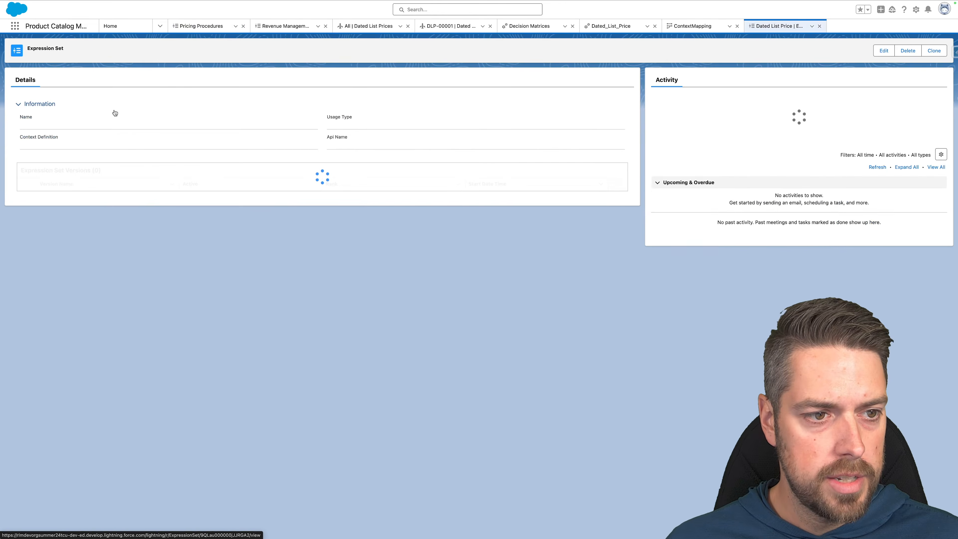
{"action": "left_click", "coordinate": [57, 200]}
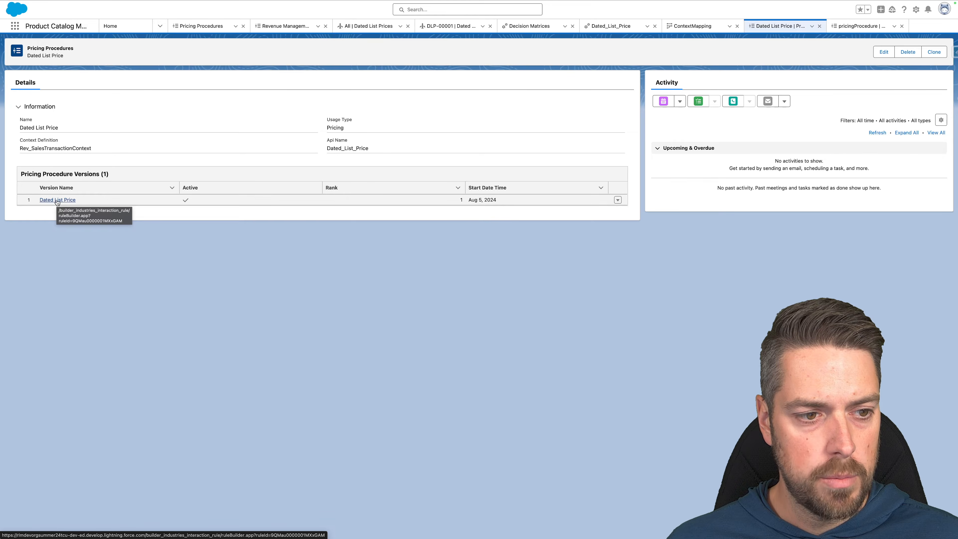
{"action": "left_click", "coordinate": [57, 200]}
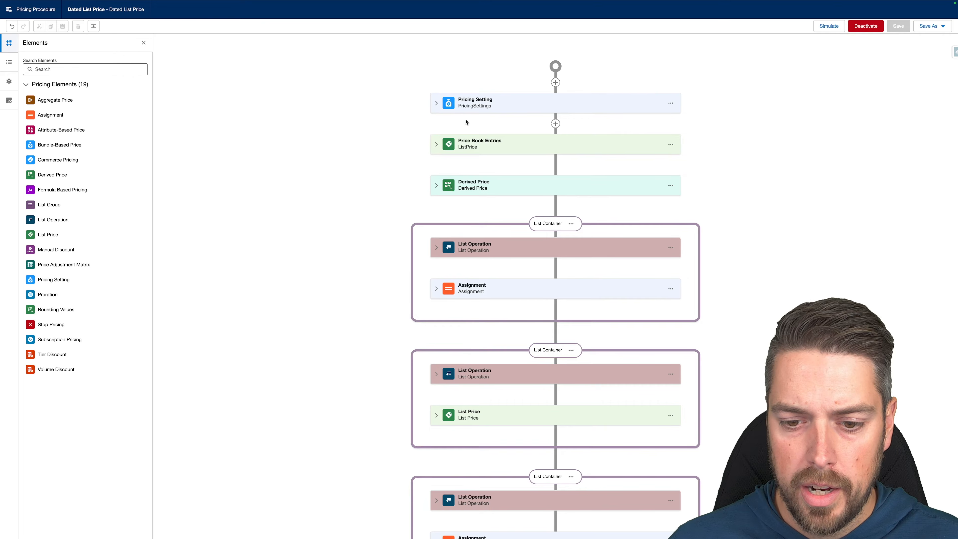
Insert a List Price step after Price Book Entries using the Dated List Price lookup table.
{"action": "scroll", "coordinate": [464, 162], "scroll_direction": "down", "scroll_amount": 10}
{"action": "scroll", "coordinate": [472, 149], "scroll_direction": "up", "scroll_amount": 10}
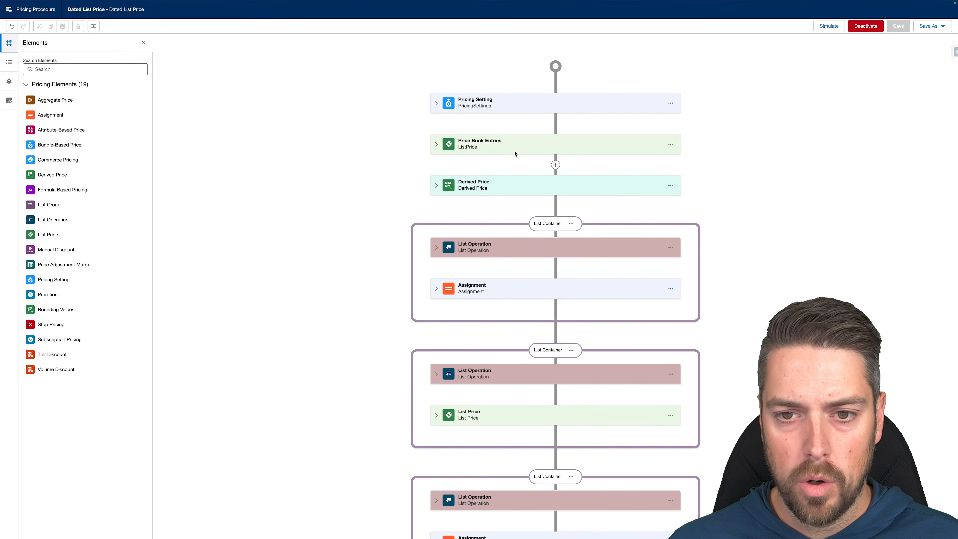
{"action": "left_click", "coordinate": [555, 164]}
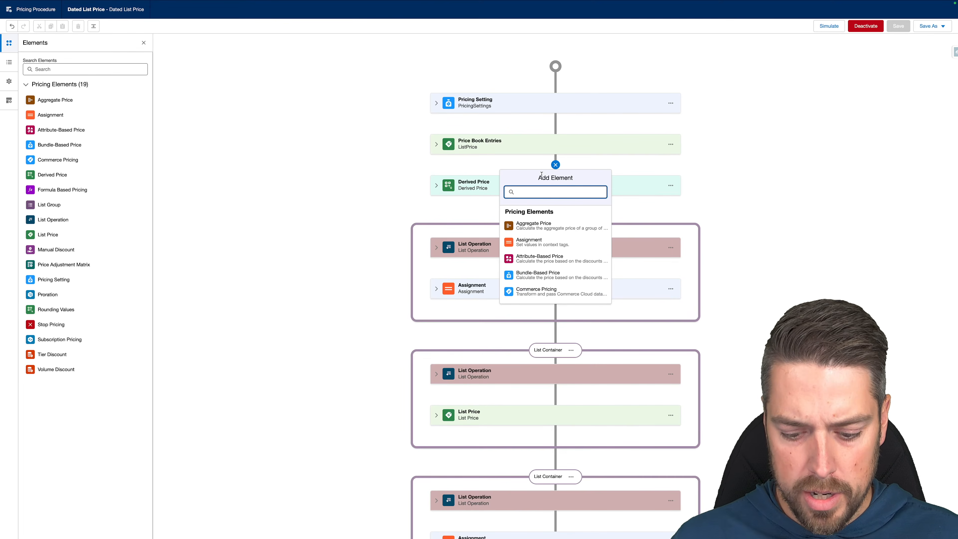
{"action": "type", "text": "list"}
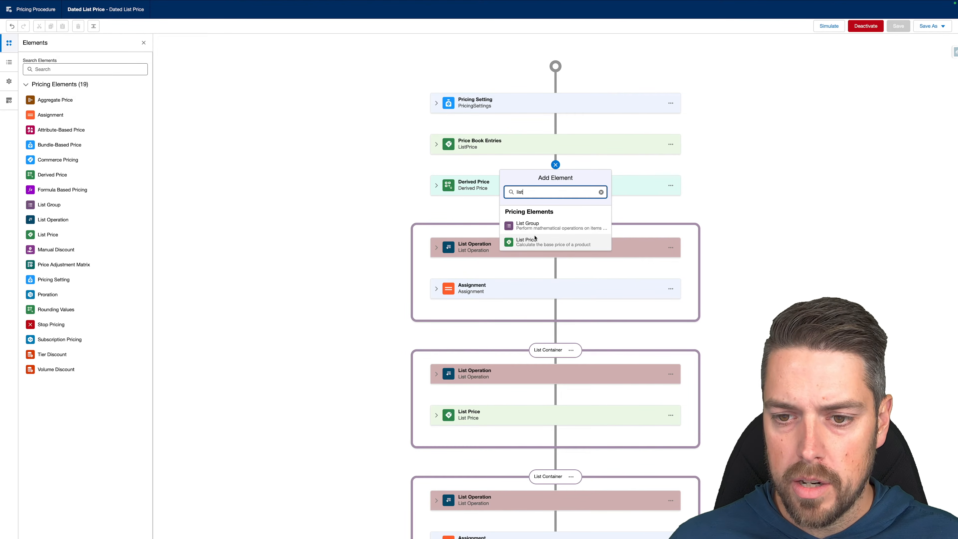
{"action": "left_click", "coordinate": [528, 242]}
{"action": "left_click", "coordinate": [485, 213]}
{"action": "type", "text": "dated"}
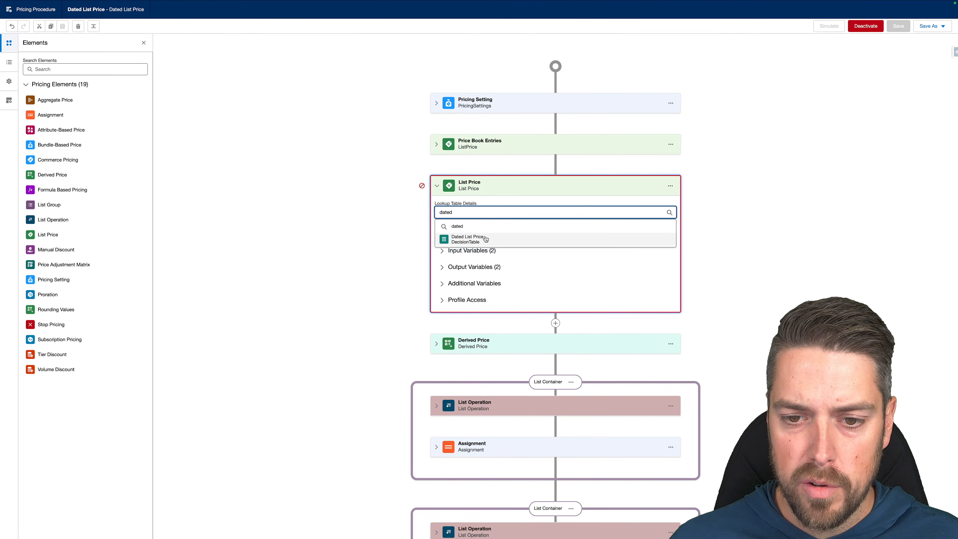
{"action": "left_click", "coordinate": [468, 239]}
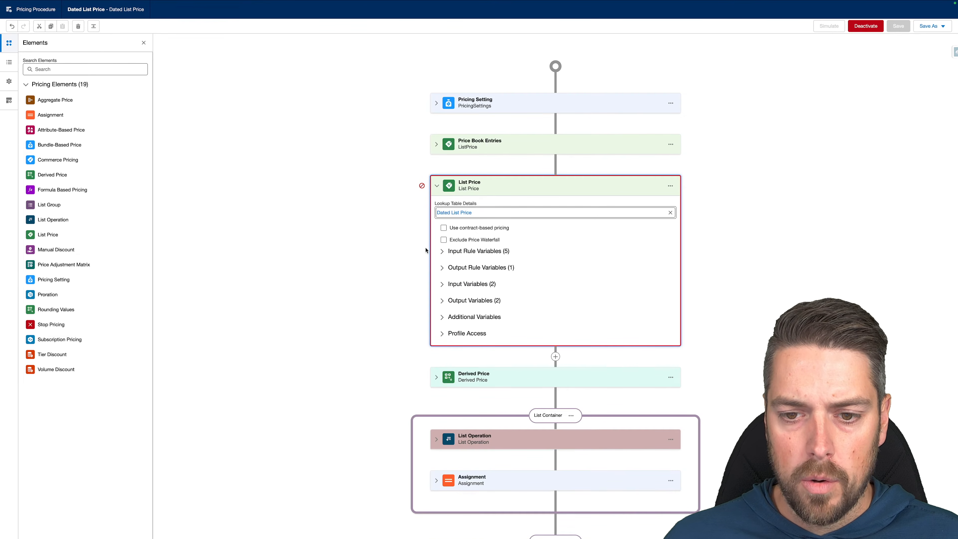
{"action": "left_click", "coordinate": [445, 252]}
{"action": "scroll", "coordinate": [438, 293], "scroll_direction": "down", "scroll_amount": 3}
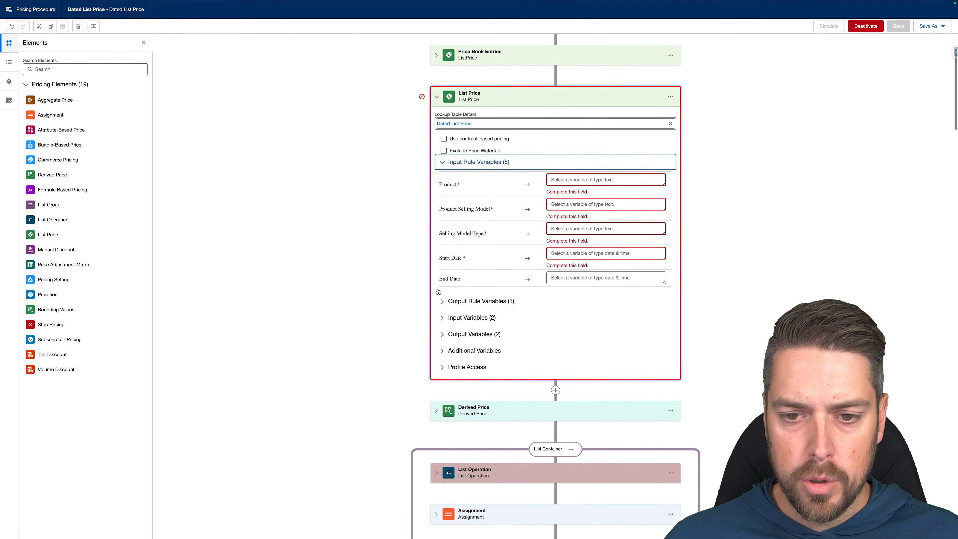
{"action": "left_click", "coordinate": [442, 301]}
{"action": "left_click", "coordinate": [442, 342]}
{"action": "left_click", "coordinate": [442, 407]}
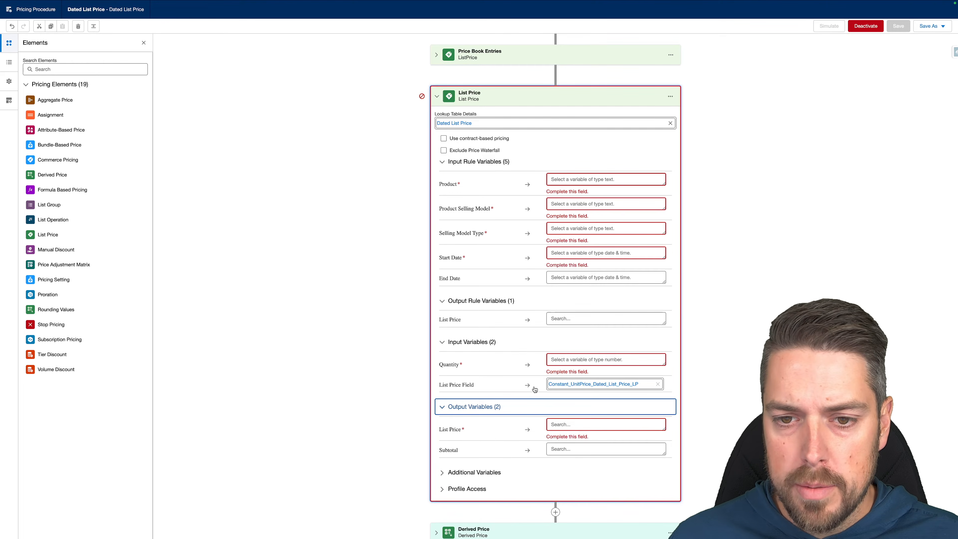
Map Product, Product Selling Model and Selling Model Type to Product, ProductSellingModel and SellingModelType.
{"action": "left_click", "coordinate": [620, 182]}
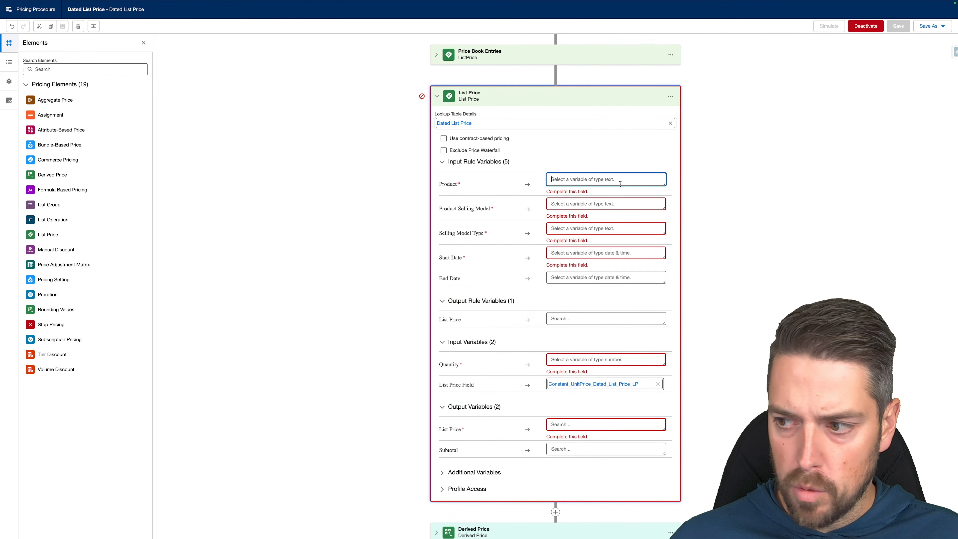
{"action": "type", "text": "product"}
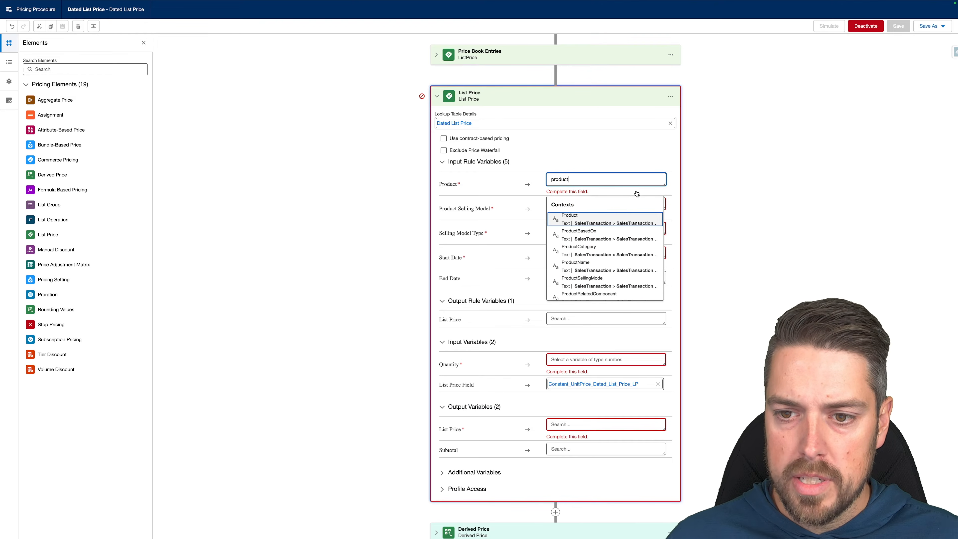
{"action": "key", "text": "Return"}
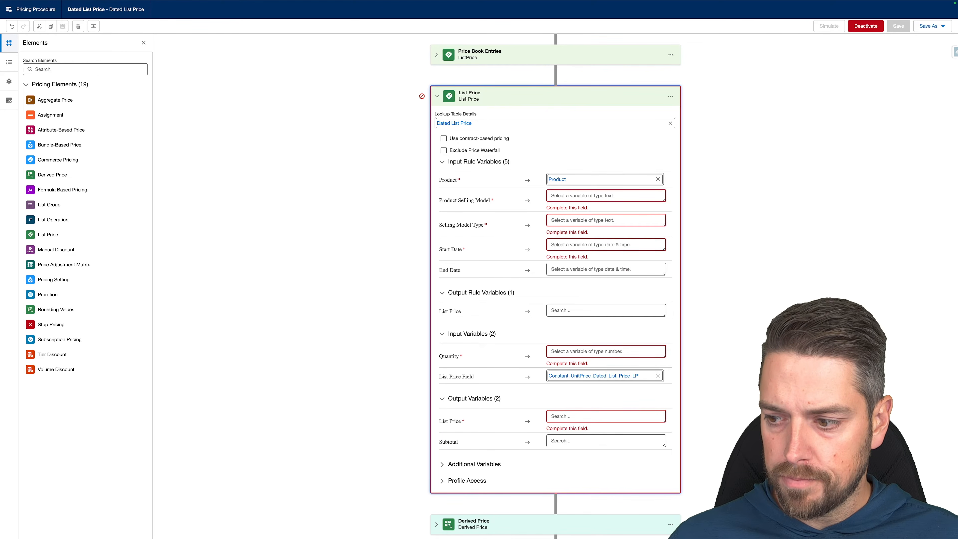
{"action": "left_click", "coordinate": [570, 196]}
{"action": "type", "text": "prod"}
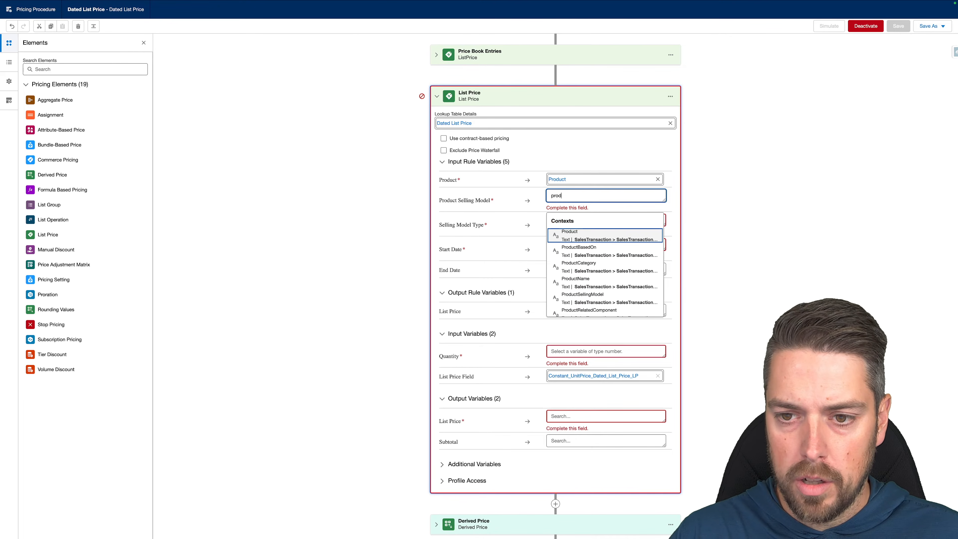
{"action": "type", "text": "ucts"}
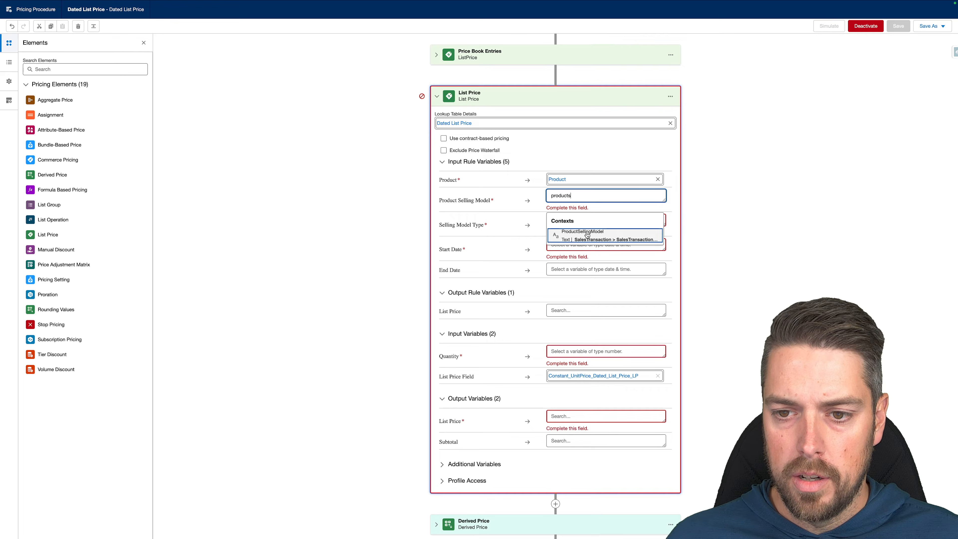
{"action": "left_click", "coordinate": [587, 236]}
{"action": "left_click", "coordinate": [573, 212]}
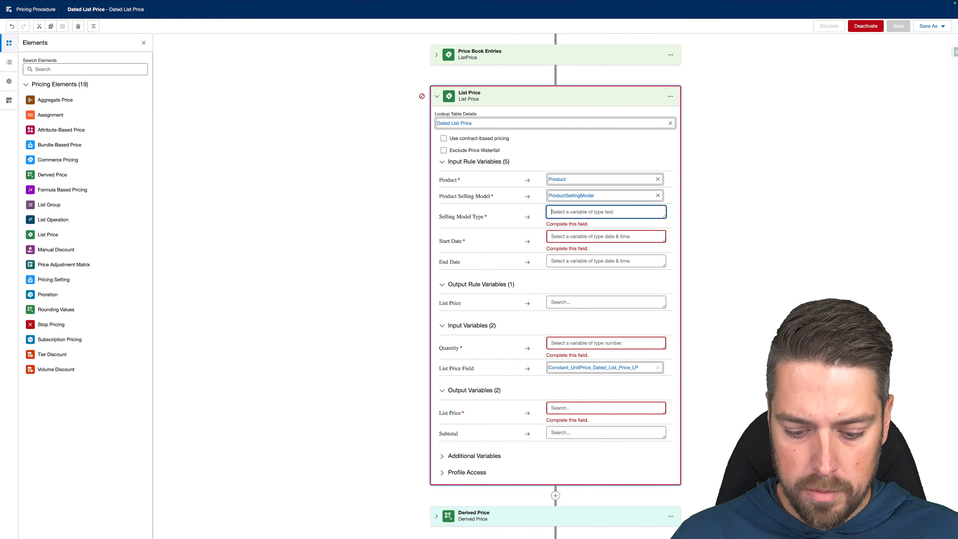
{"action": "type", "text": "sell"}
{"action": "left_click", "coordinate": [608, 253]}
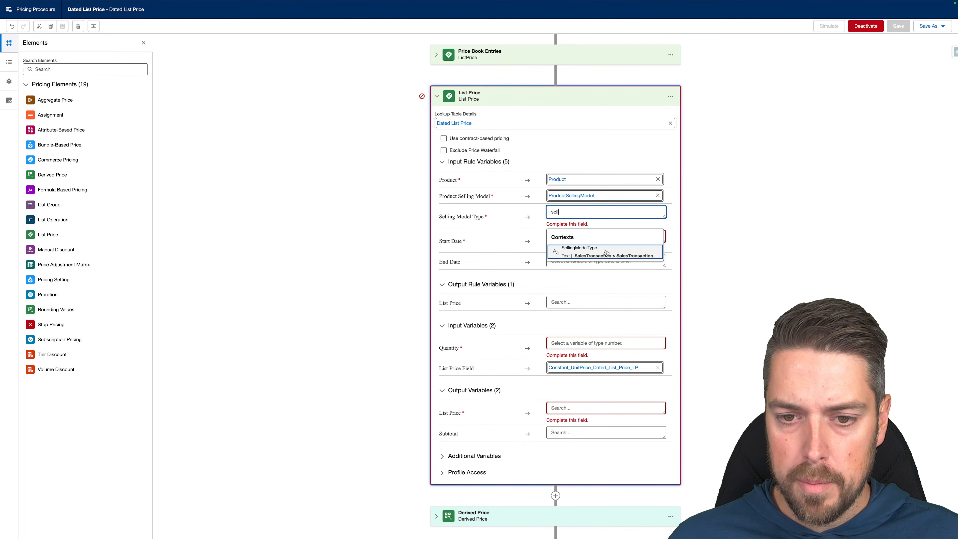
Map both Start Date and End Date to PricingDate.
{"action": "left_click", "coordinate": [577, 224]}
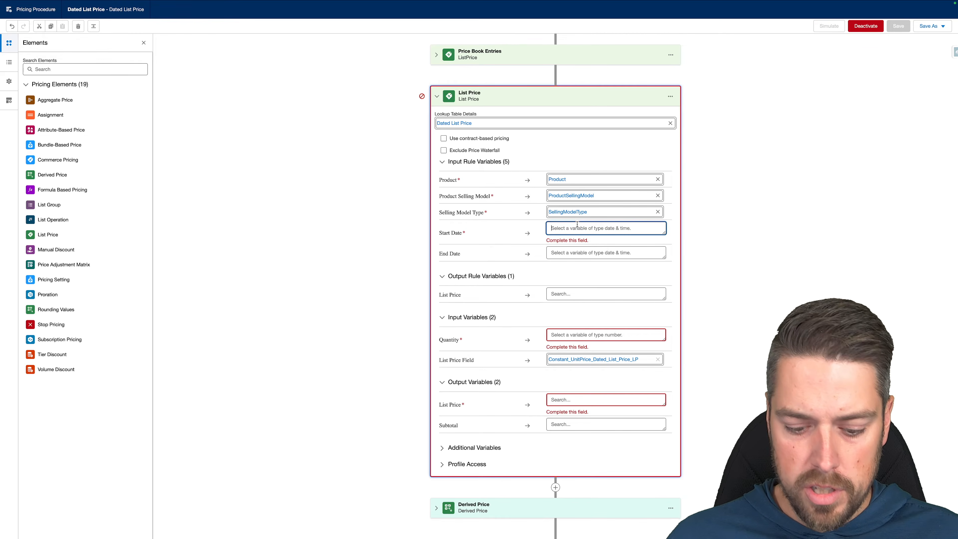
{"action": "type", "text": "pri"}
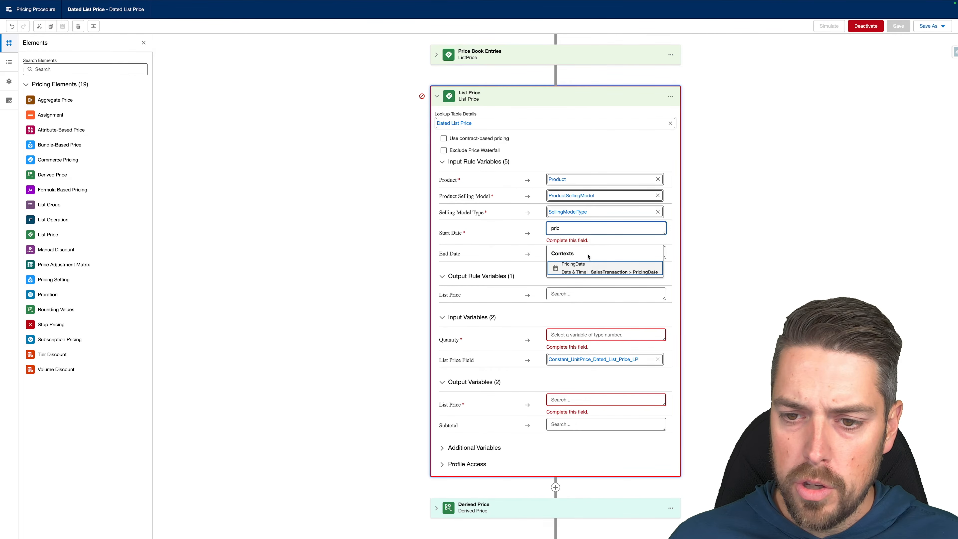
{"action": "type", "text": "c"}
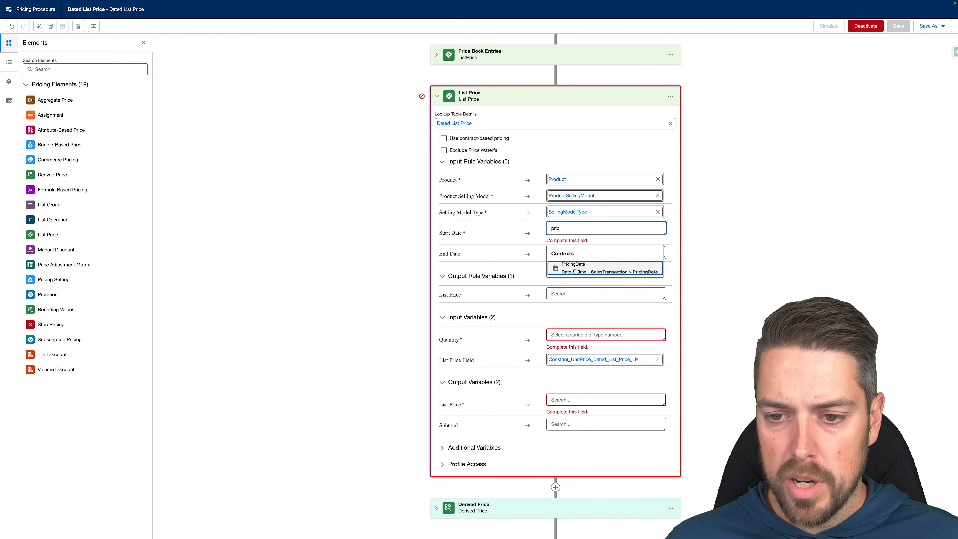
{"action": "left_click", "coordinate": [572, 266]}
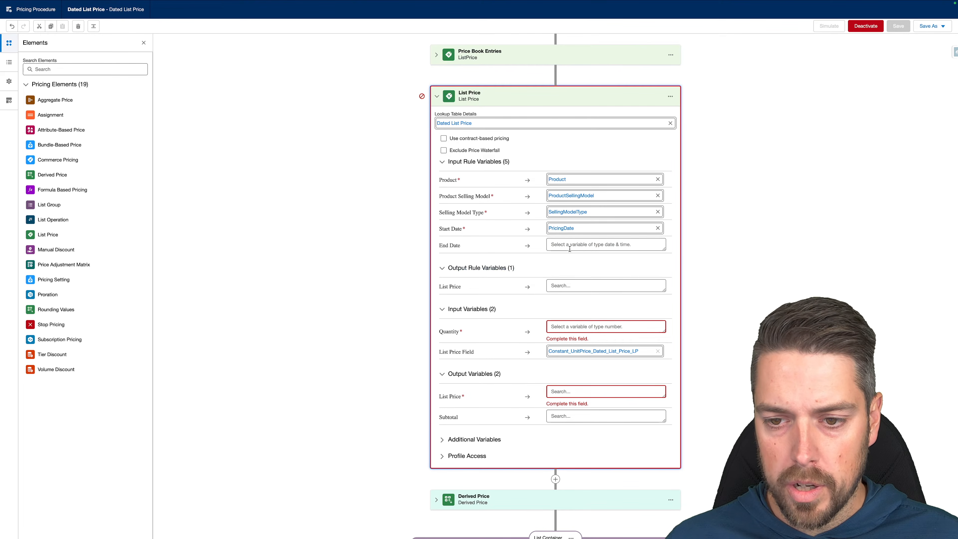
{"action": "left_click", "coordinate": [577, 244]}
{"action": "type", "text": "pricing"}
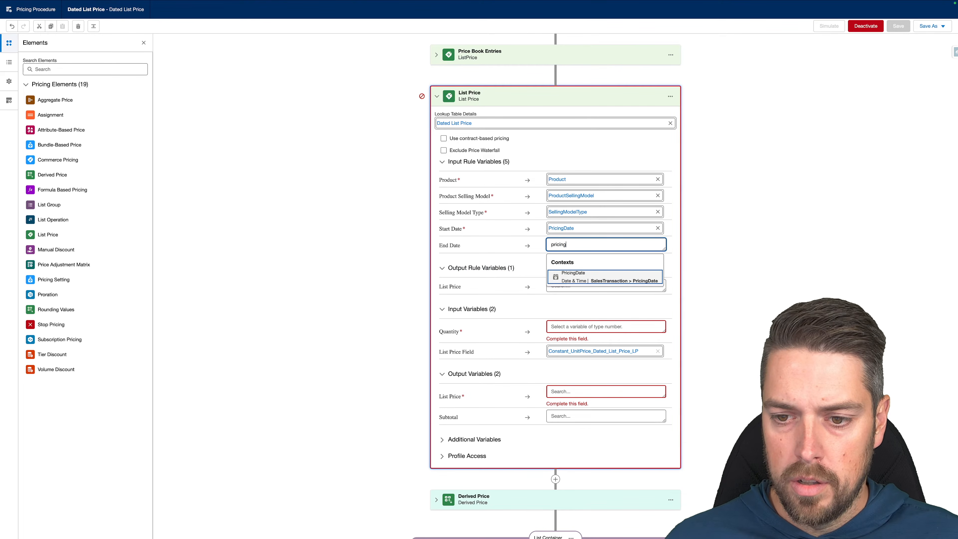
{"action": "left_click", "coordinate": [598, 278]}
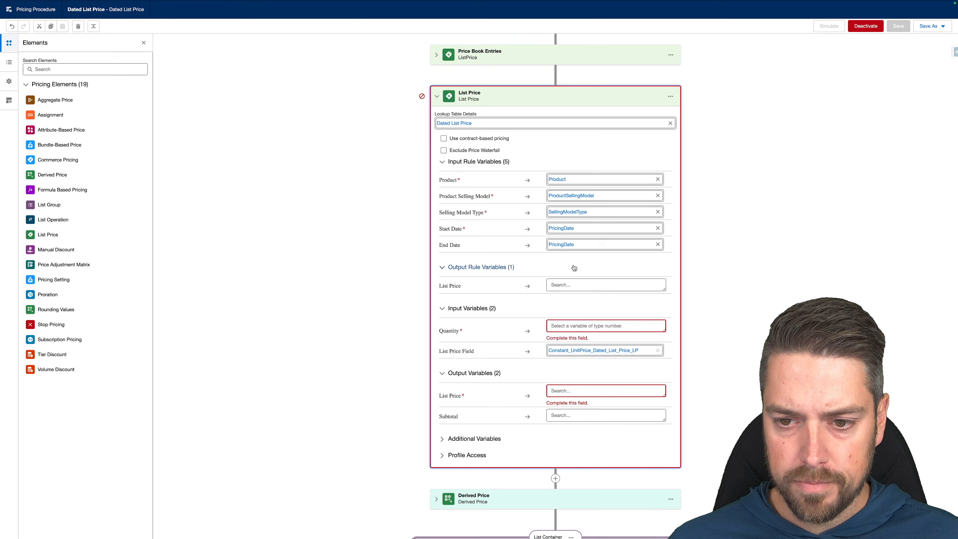
Map the List Price step's Quantity input to LineItemQuantity.
{"action": "scroll", "coordinate": [542, 286], "scroll_direction": "down", "scroll_amount": 2}
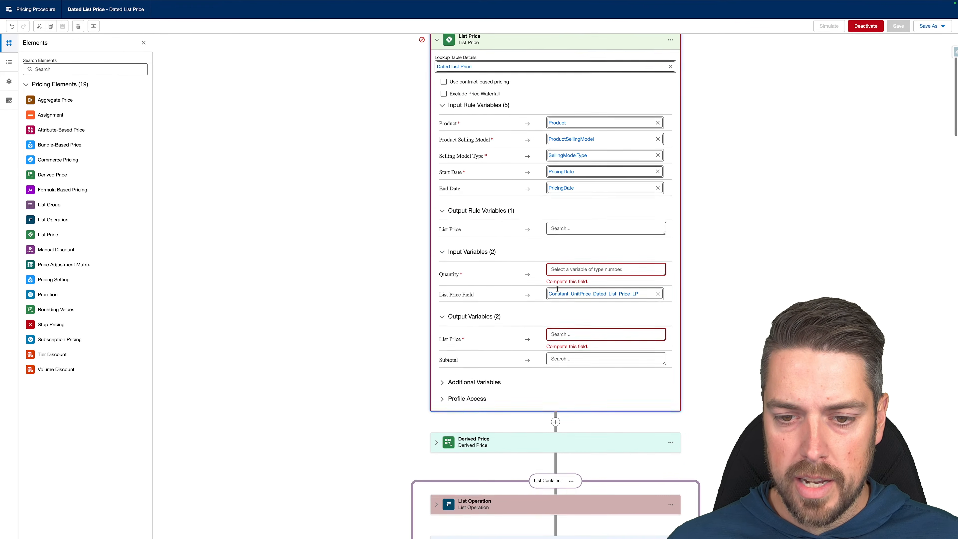
{"action": "left_click", "coordinate": [569, 266]}
{"action": "type", "text": "lineite"}
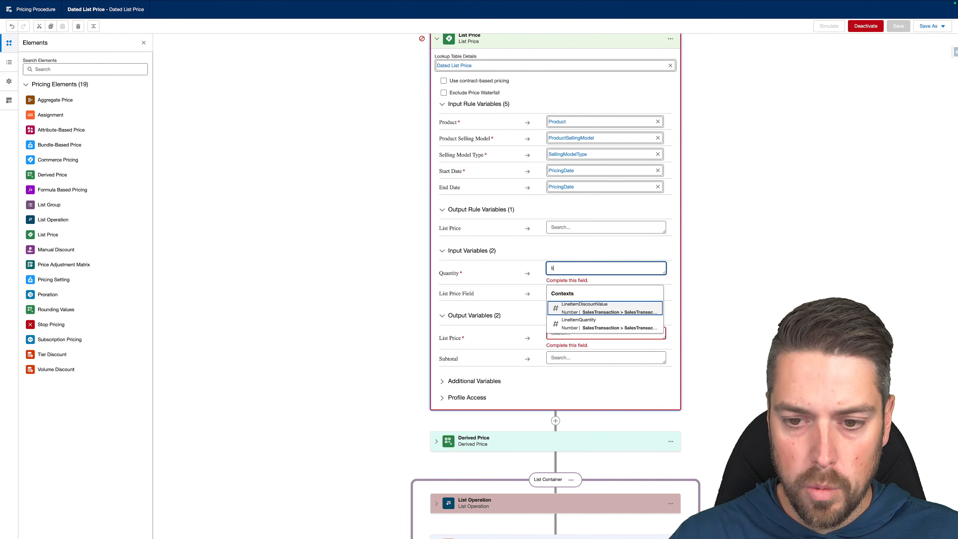
{"action": "left_click", "coordinate": [576, 325]}
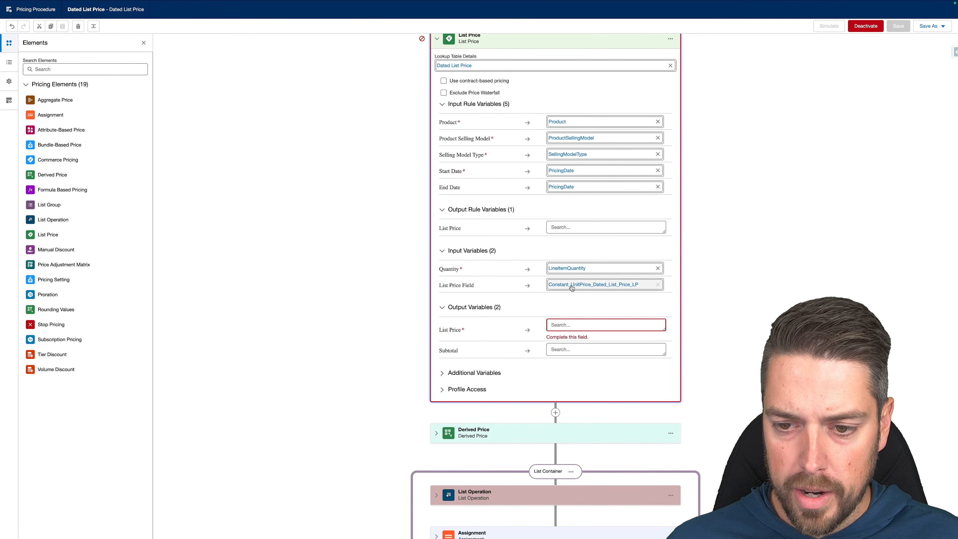
Send the List Price output to ListPrice and Subtotal to ItemNetTotalPrice.
{"action": "left_click", "coordinate": [567, 324]}
{"action": "scroll", "coordinate": [568, 325], "scroll_direction": "down", "scroll_amount": 2}
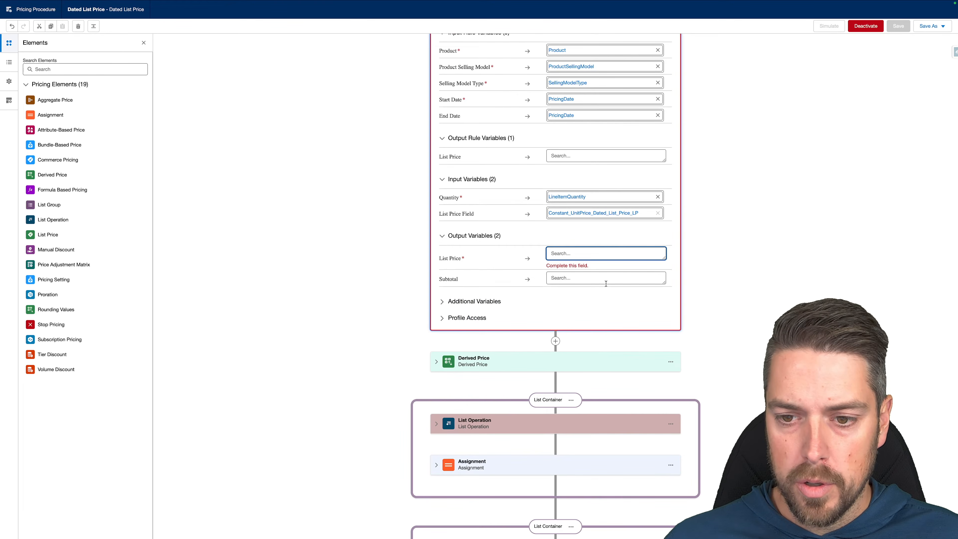
{"action": "type", "text": "List"}
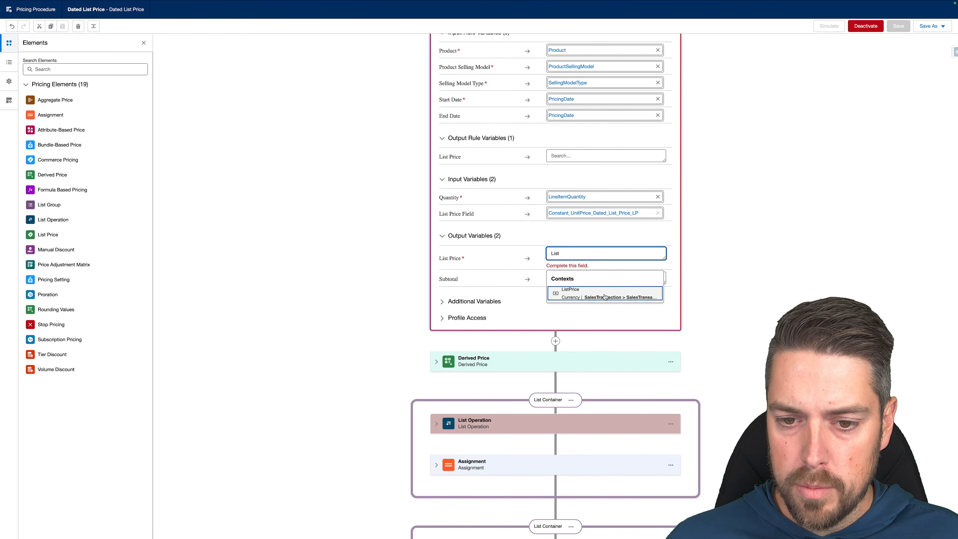
{"action": "left_click", "coordinate": [632, 285]}
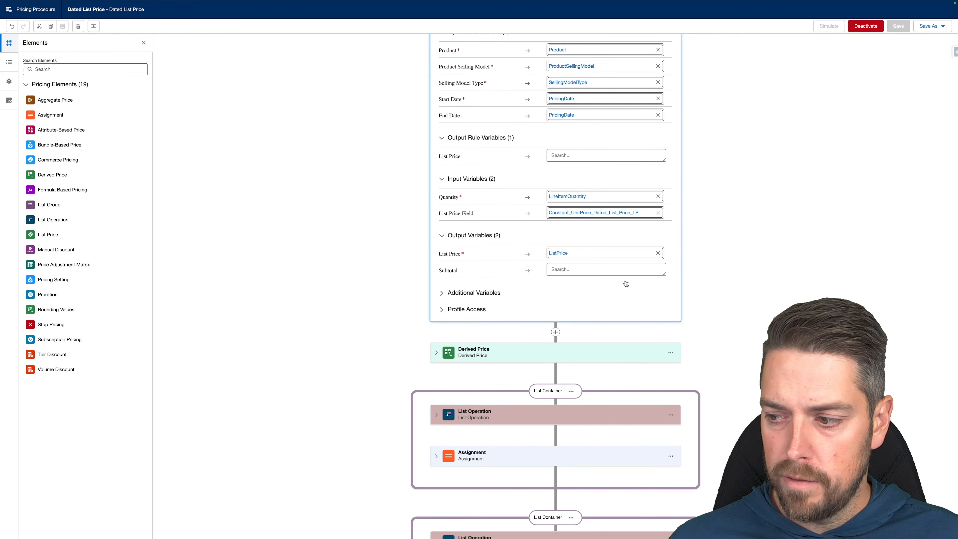
{"action": "left_click", "coordinate": [580, 269]}
{"action": "type", "text": "itemnet"}
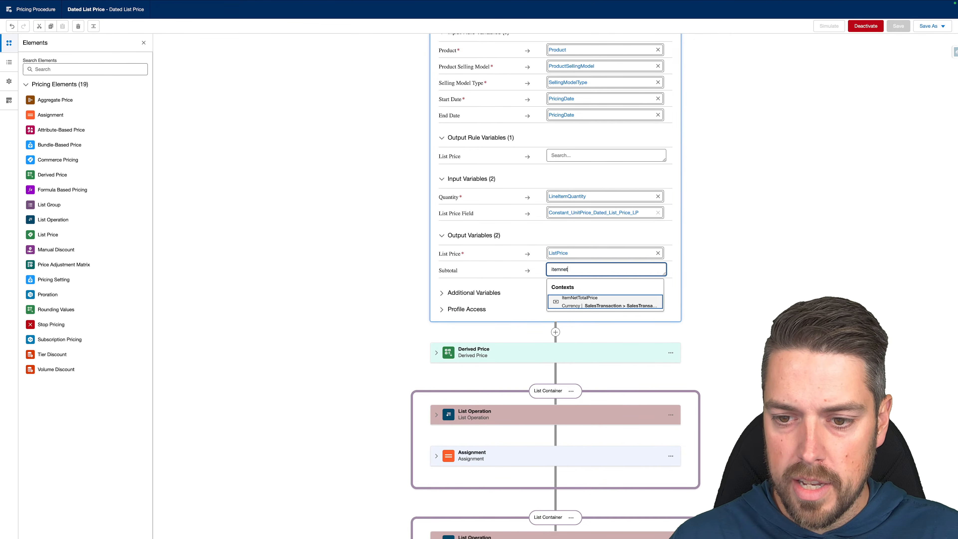
{"action": "left_click", "coordinate": [576, 304]}
{"action": "scroll", "coordinate": [477, 174], "scroll_direction": "up", "scroll_amount": 5}
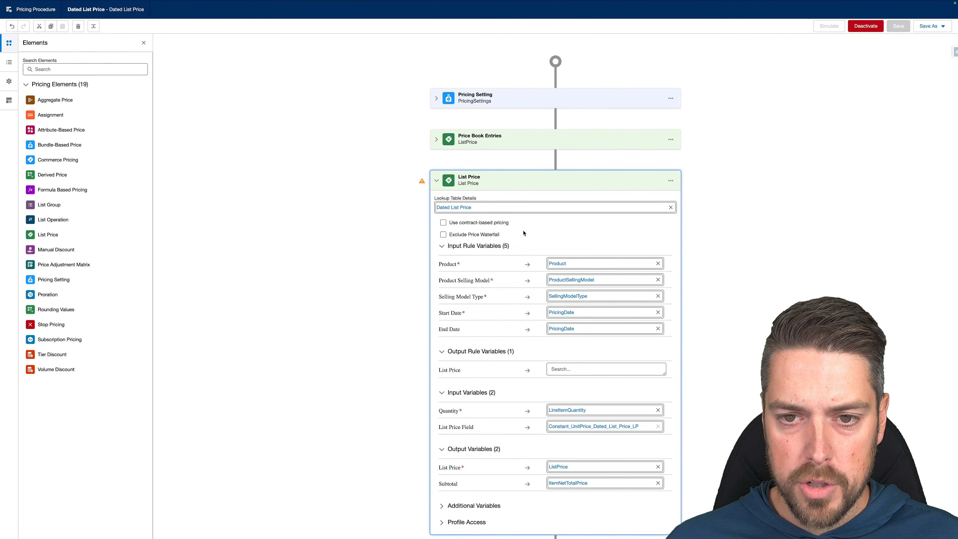
Review the Price Book Entries step, then delete it from the procedure.
{"action": "left_click", "coordinate": [437, 140]}
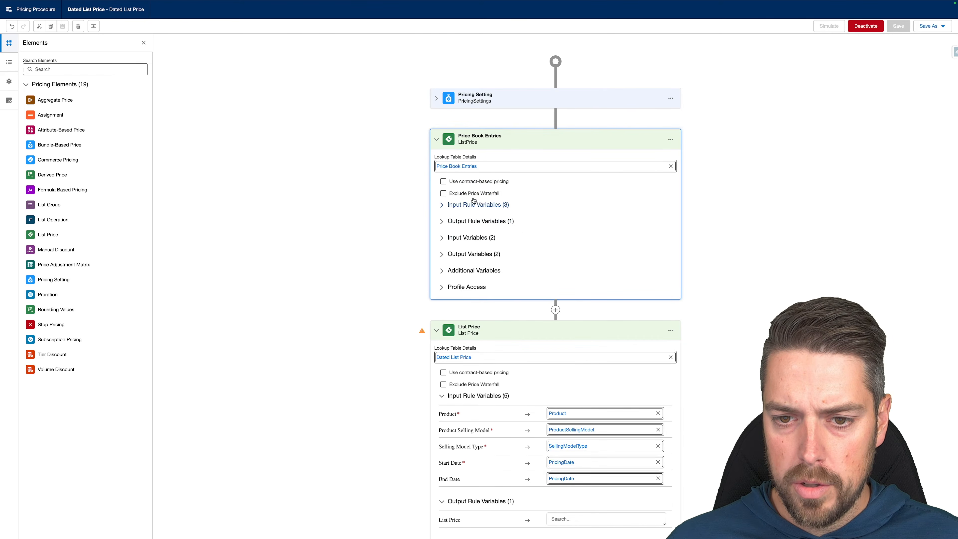
{"action": "left_click", "coordinate": [442, 206]}
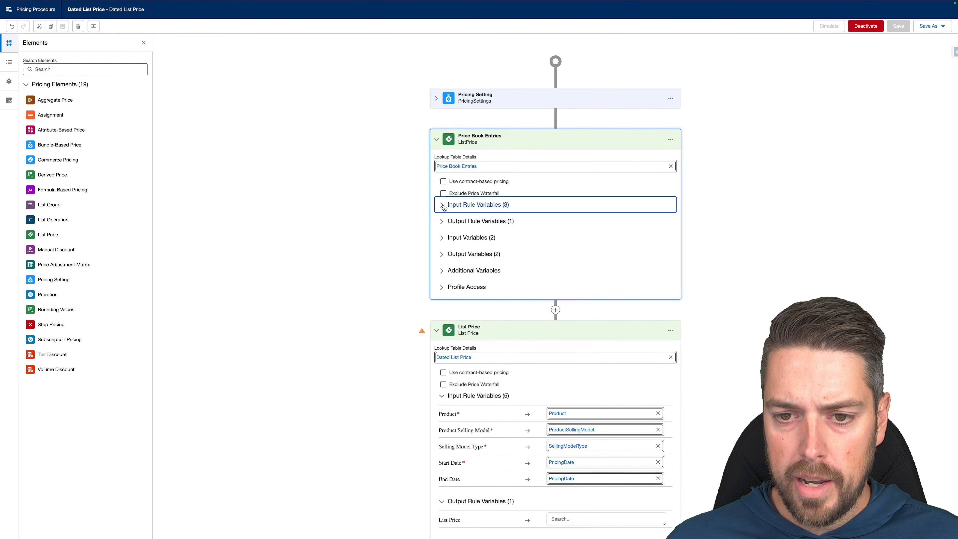
{"action": "left_click", "coordinate": [671, 140]}
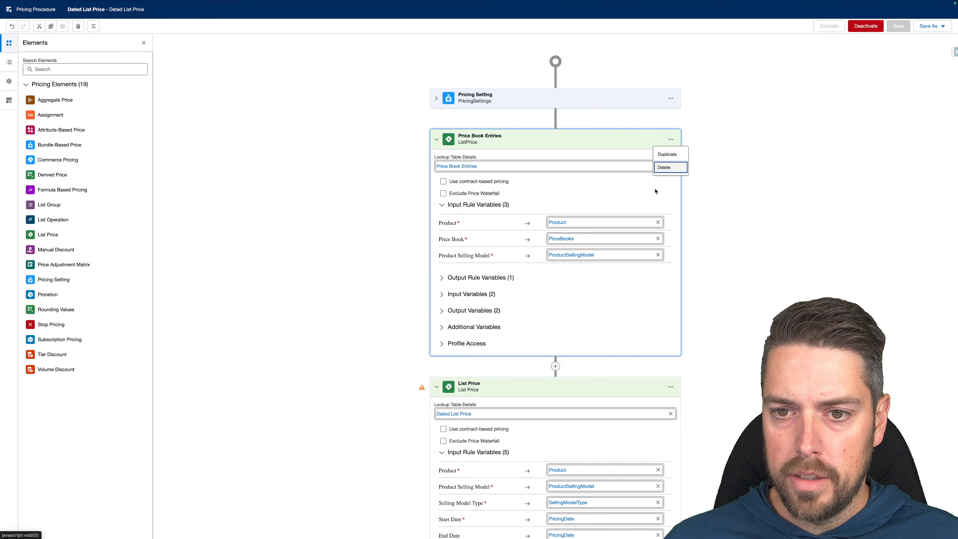
{"action": "left_click", "coordinate": [664, 168]}
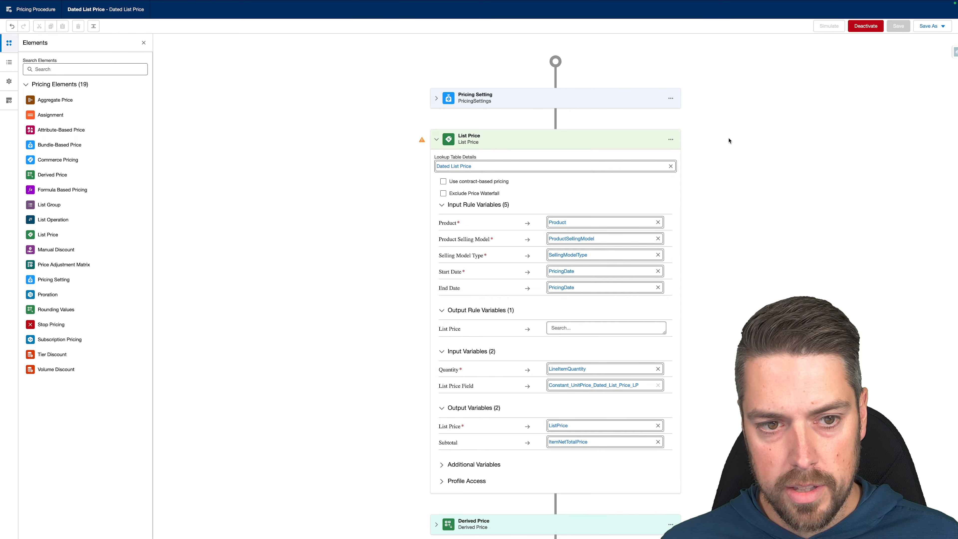
Deactivate the Dated List Price version, checking the Save As options without choosing one.
{"action": "left_click", "coordinate": [866, 26]}
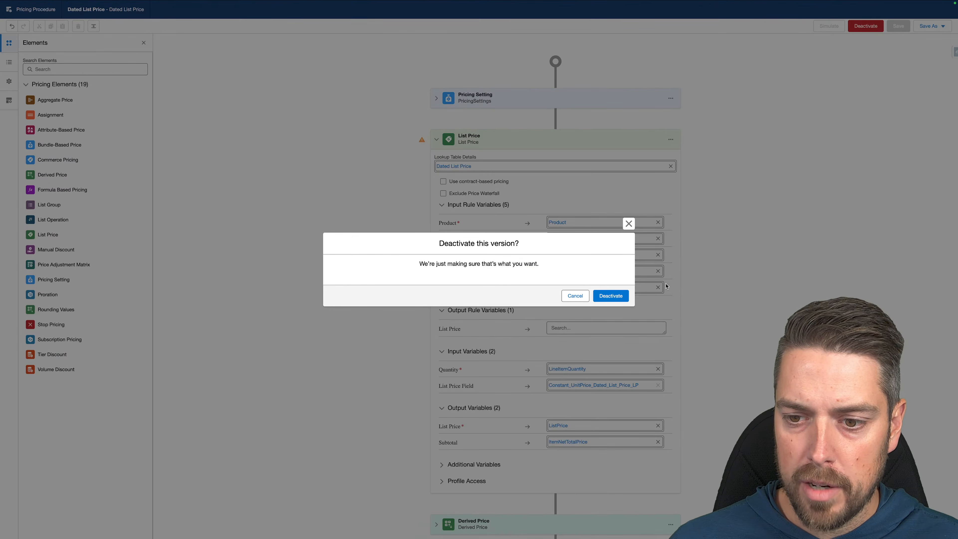
{"action": "left_click", "coordinate": [616, 297]}
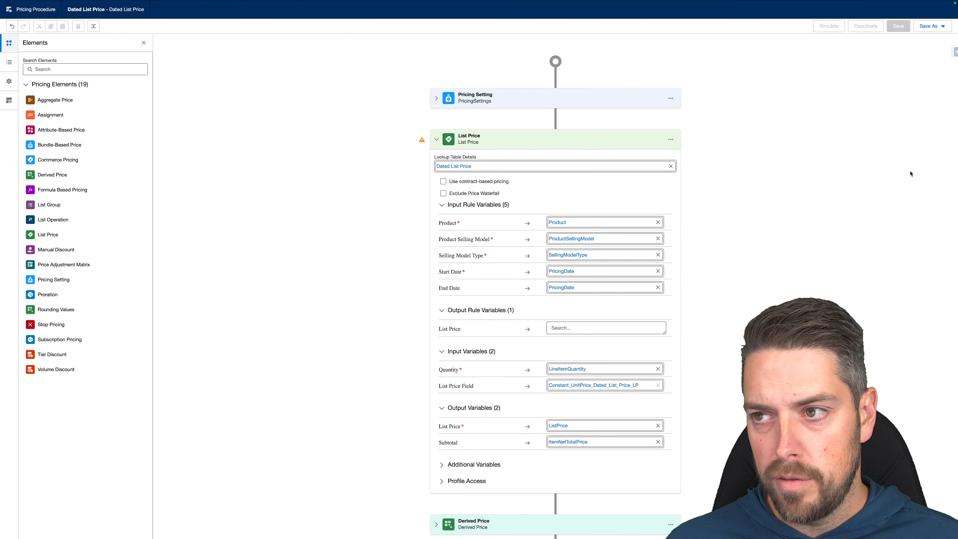
{"action": "left_click", "coordinate": [931, 25]}
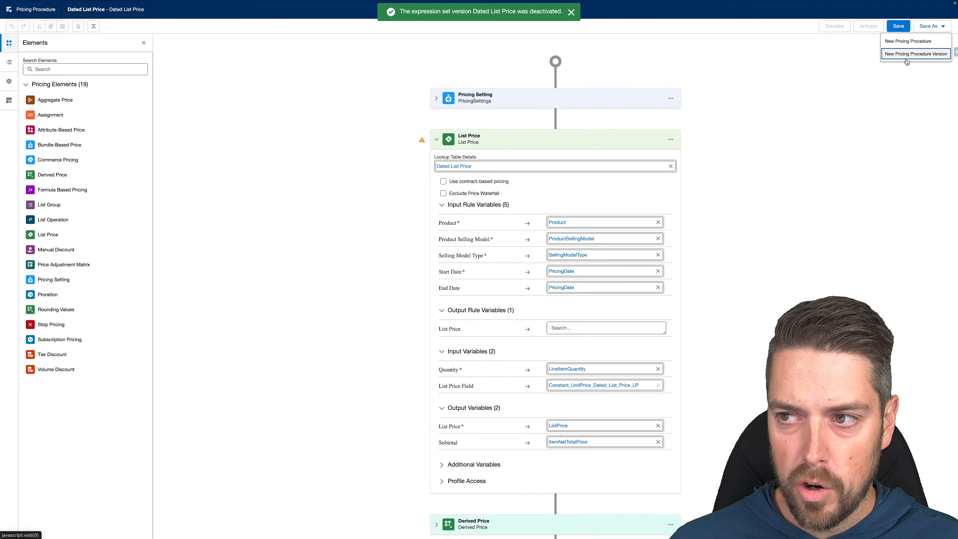
{"action": "left_click", "coordinate": [887, 78]}
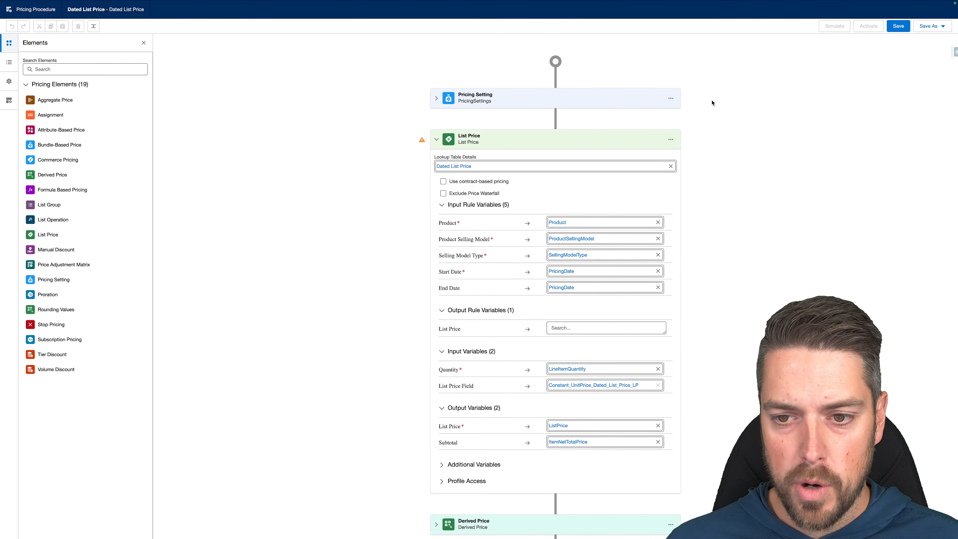
{"action": "left_click", "coordinate": [929, 26]}
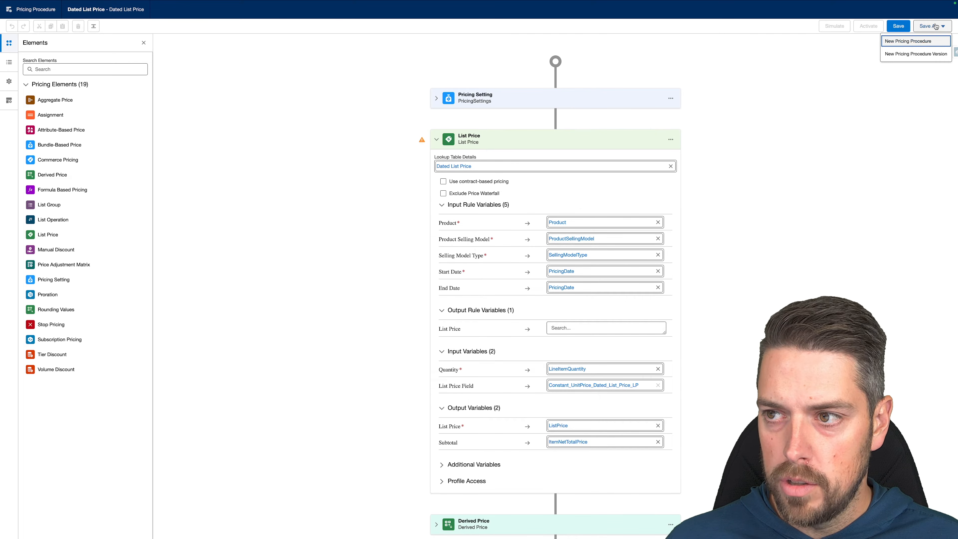
{"action": "left_click", "coordinate": [888, 122]}
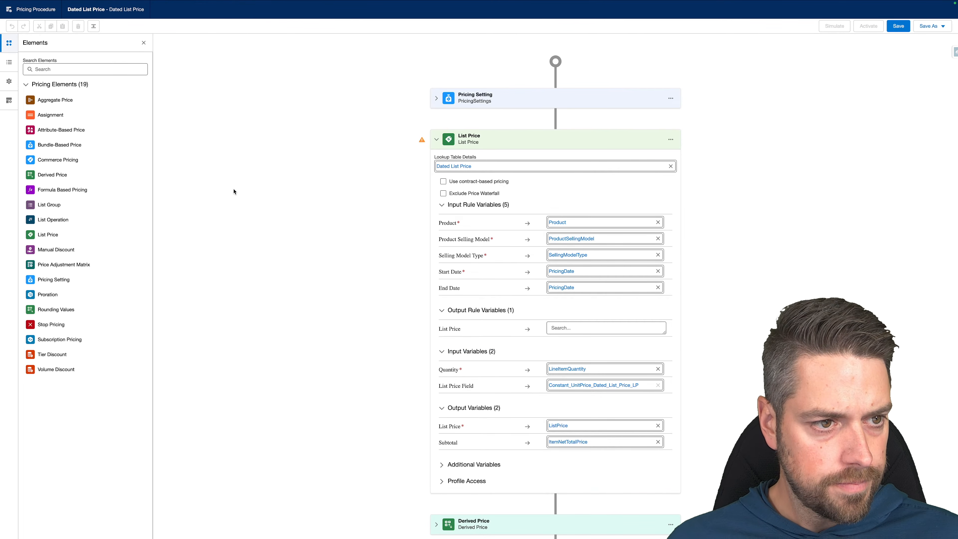
In Resource Manager, change Constant_UnitPrice_Dated_List_Price_LP's default value from UnitPrice to List_Price__c.
{"action": "left_click", "coordinate": [8, 64]}
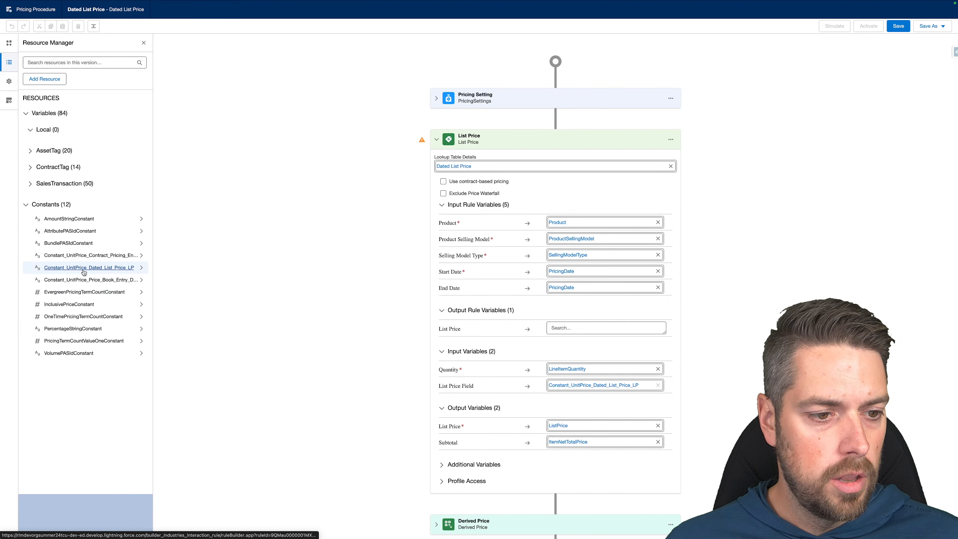
{"action": "left_click", "coordinate": [100, 268]}
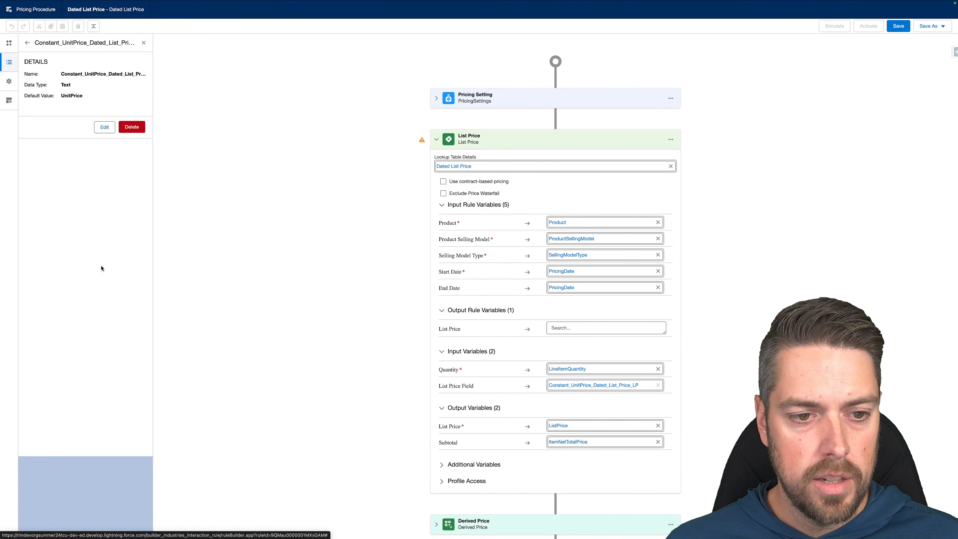
{"action": "left_click", "coordinate": [105, 127]}
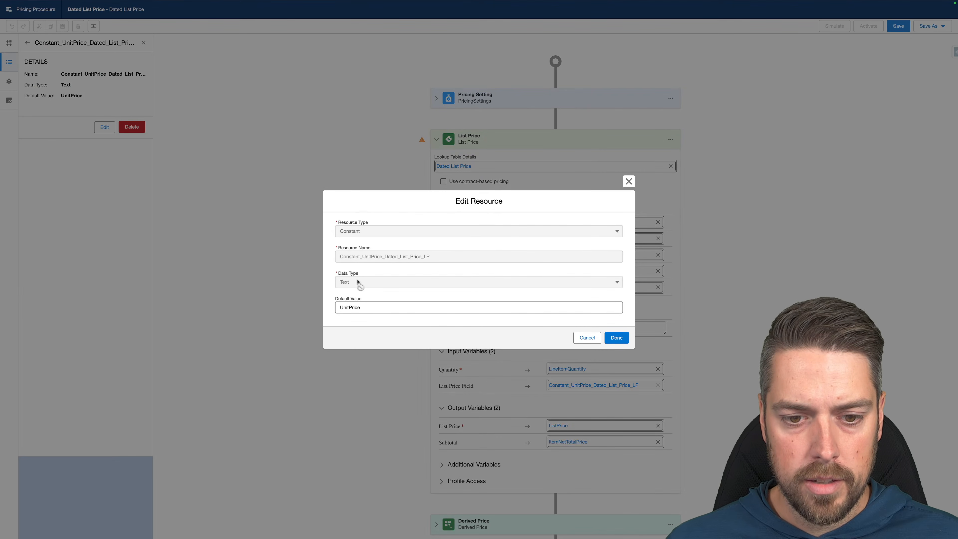
{"action": "left_click_drag", "start_coordinate": [379, 307], "coordinate": [328, 306]}
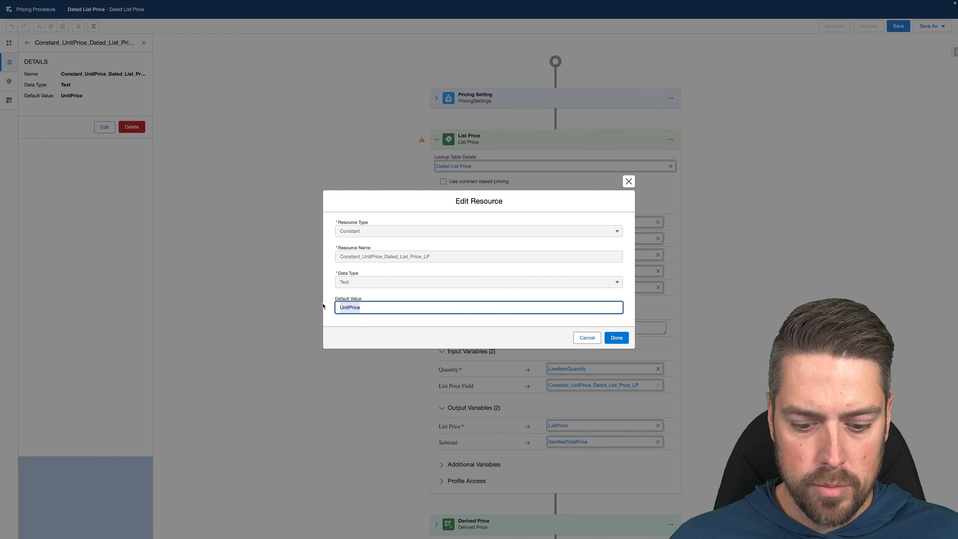
{"action": "type", "text": "List_P"}
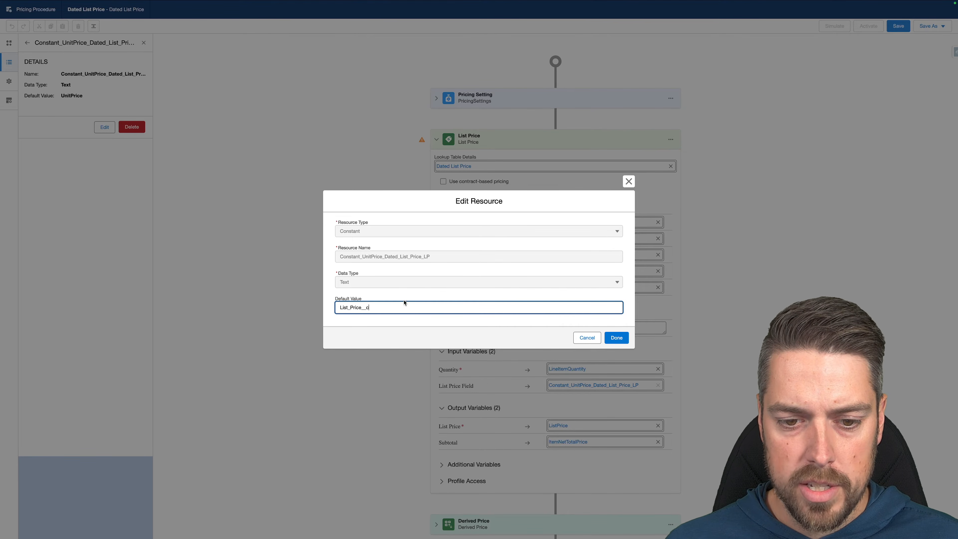
{"action": "left_click", "coordinate": [614, 337]}
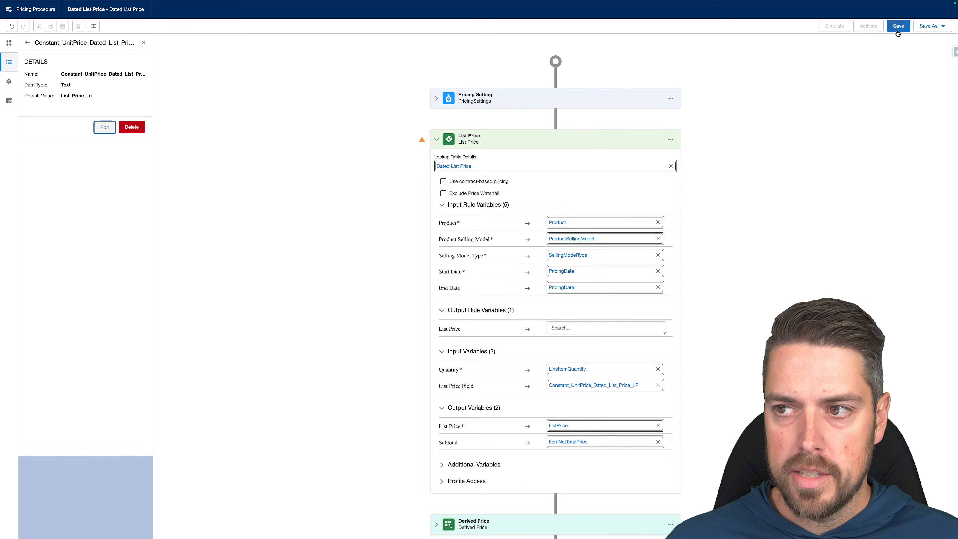
Save the pricing procedure and insert an Assignment step after List Price.
{"action": "left_click", "coordinate": [898, 26]}
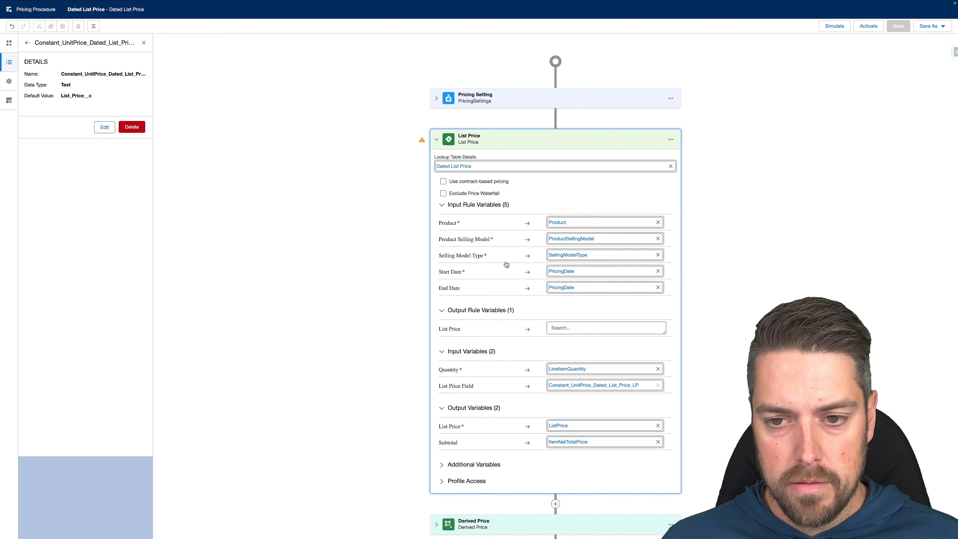
{"action": "scroll", "coordinate": [507, 264], "scroll_direction": "down", "scroll_amount": 1}
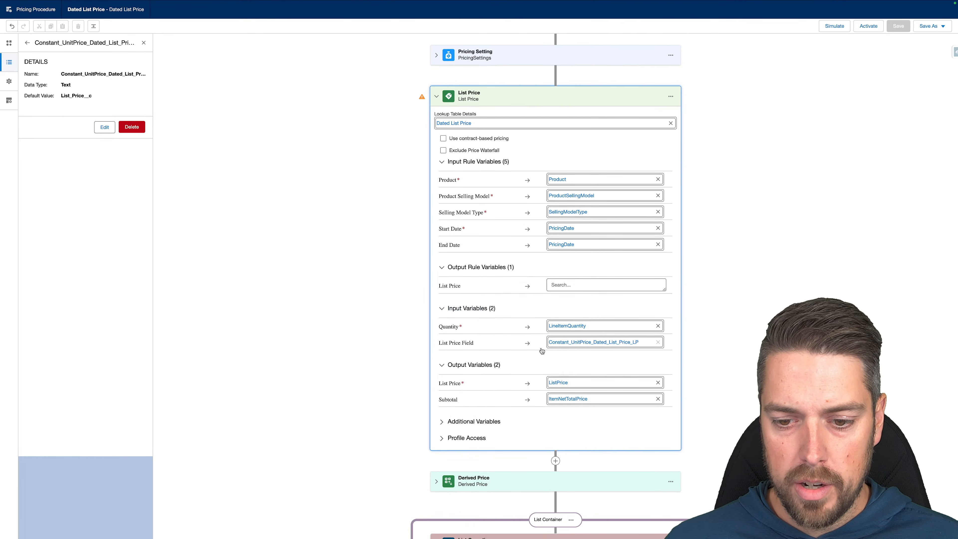
{"action": "scroll", "coordinate": [539, 349], "scroll_direction": "down", "scroll_amount": 1}
{"action": "scroll", "coordinate": [542, 350], "scroll_direction": "down", "scroll_amount": 1}
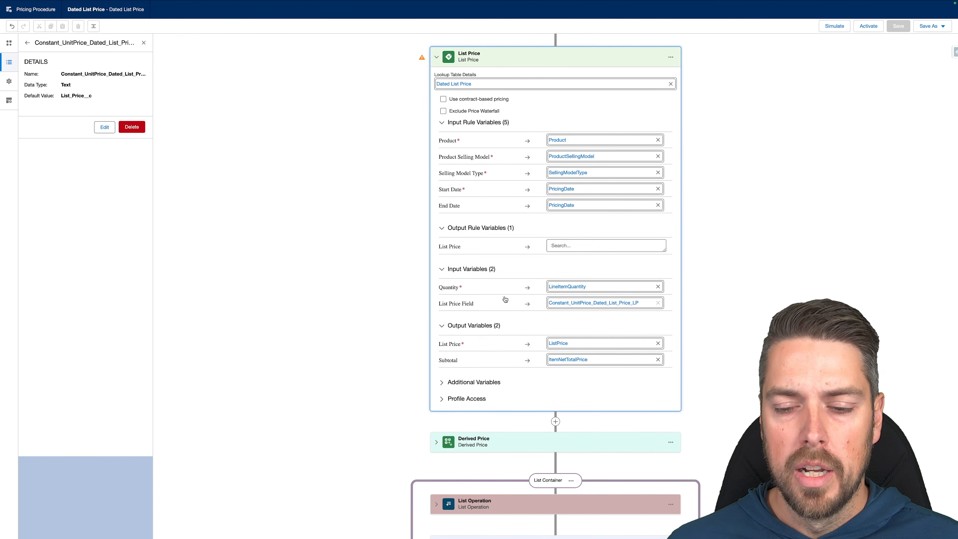
{"action": "left_click", "coordinate": [556, 421]}
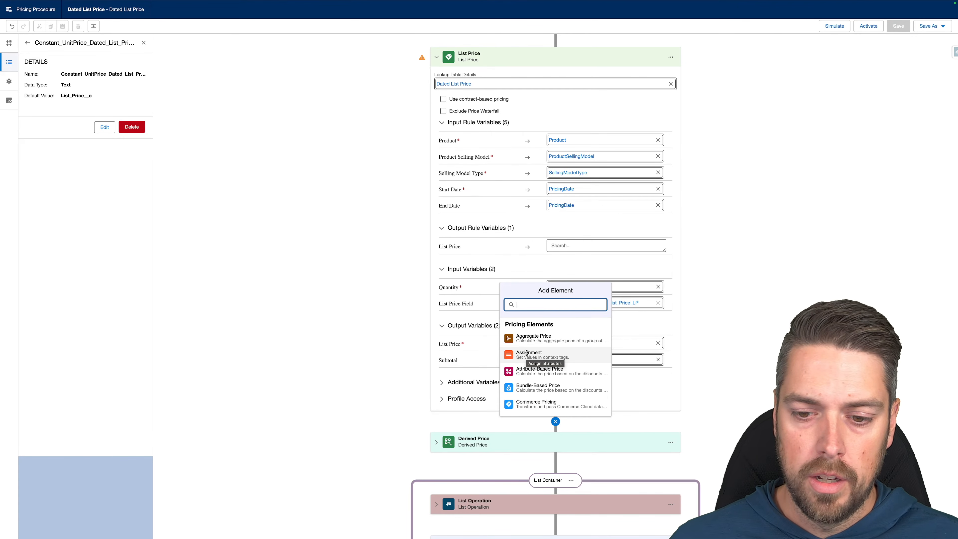
{"action": "left_click", "coordinate": [548, 355]}
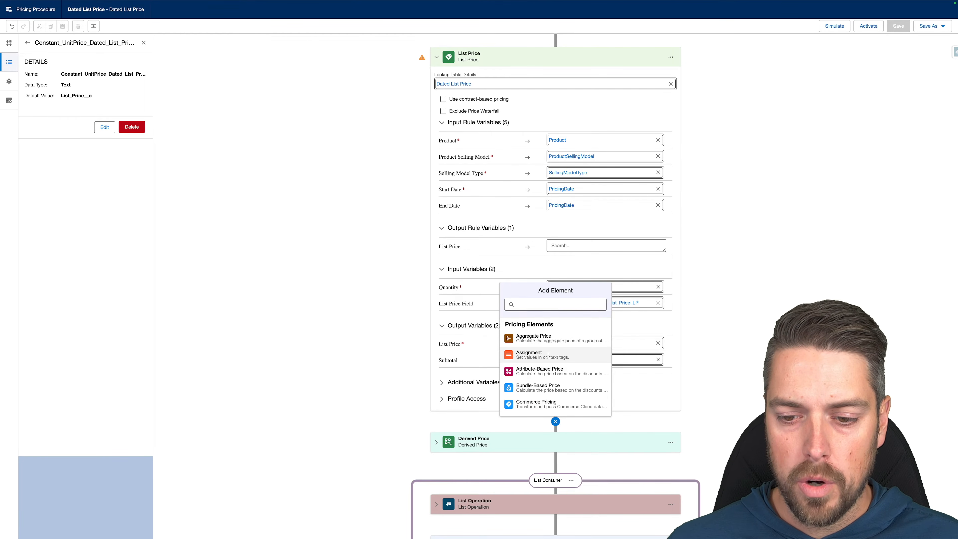
Map input variable ListPrice to output variable CustomListPrice in the Assignment.
{"action": "scroll", "coordinate": [453, 433], "scroll_direction": "down", "scroll_amount": 5}
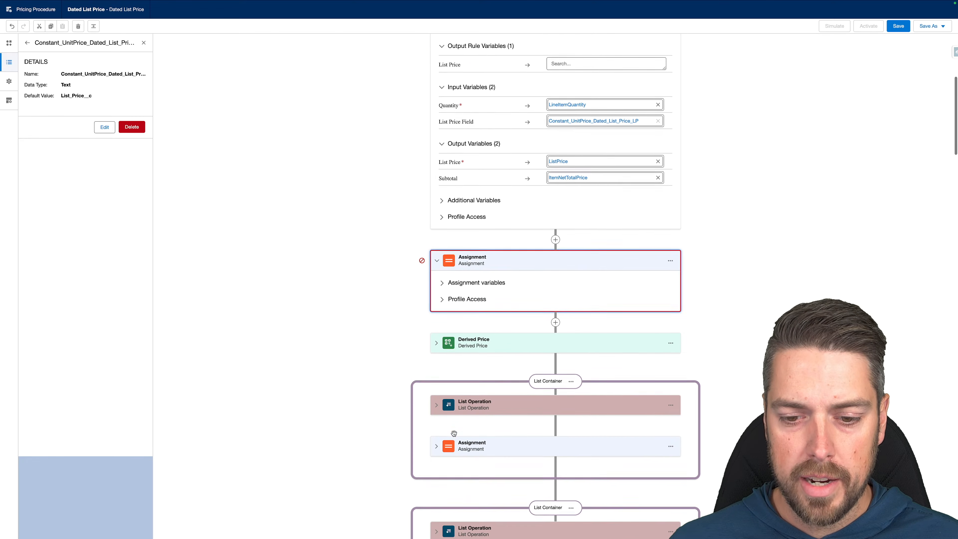
{"action": "scroll", "coordinate": [454, 433], "scroll_direction": "down", "scroll_amount": 1}
{"action": "left_click", "coordinate": [440, 256]}
{"action": "left_click", "coordinate": [479, 280]}
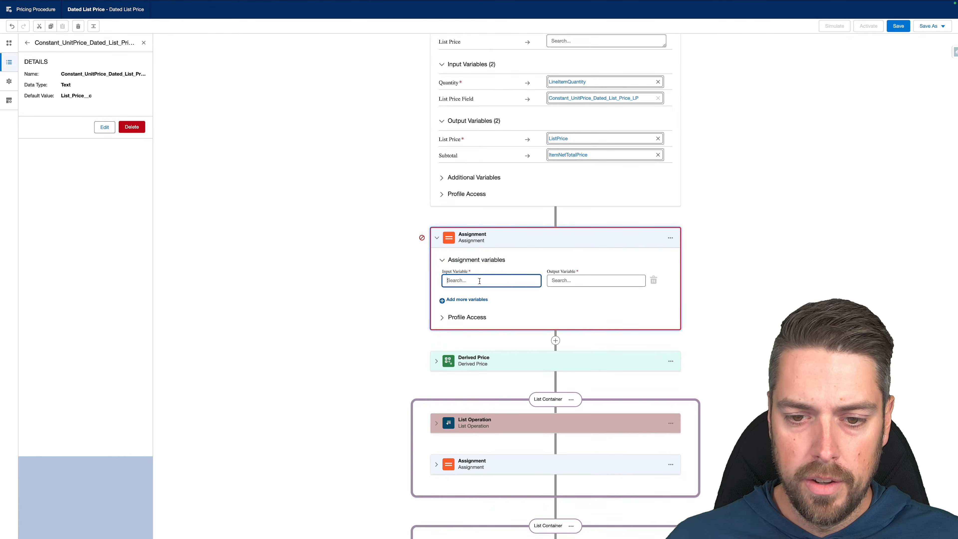
{"action": "type", "text": "List"}
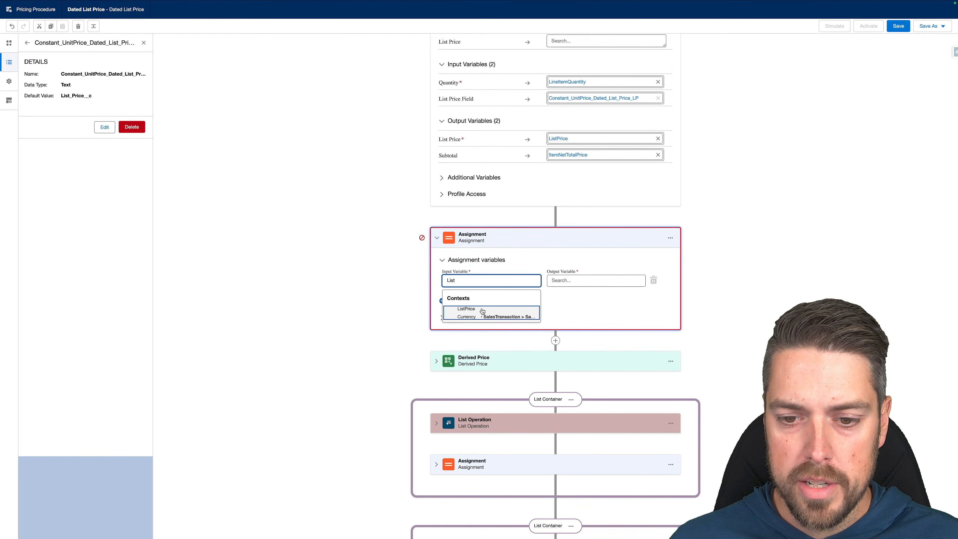
{"action": "key", "text": "Return"}
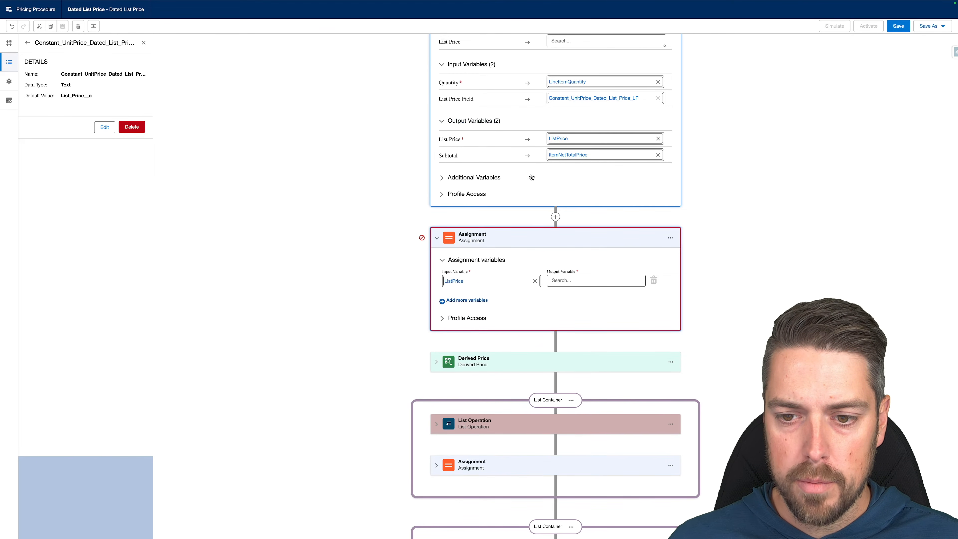
{"action": "left_click", "coordinate": [576, 282]}
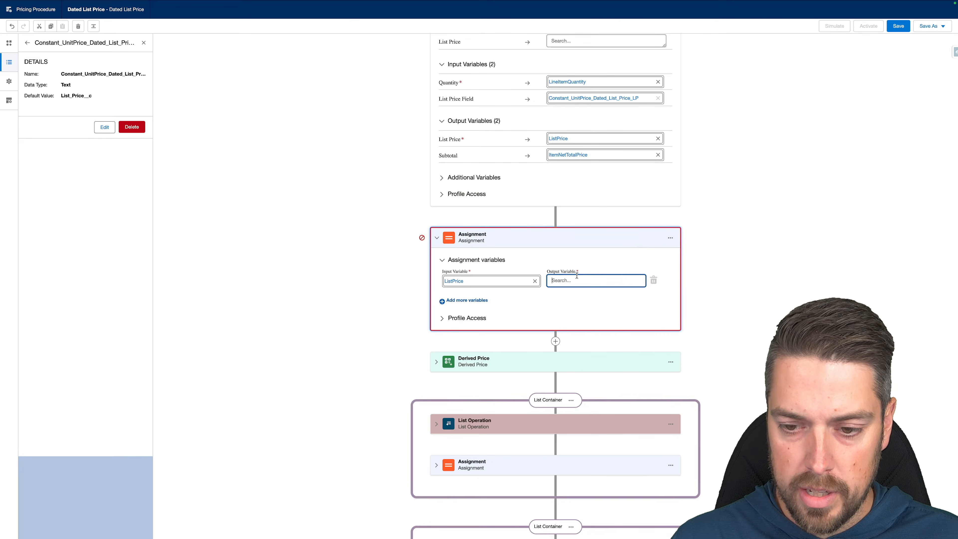
{"action": "type", "text": "custom"}
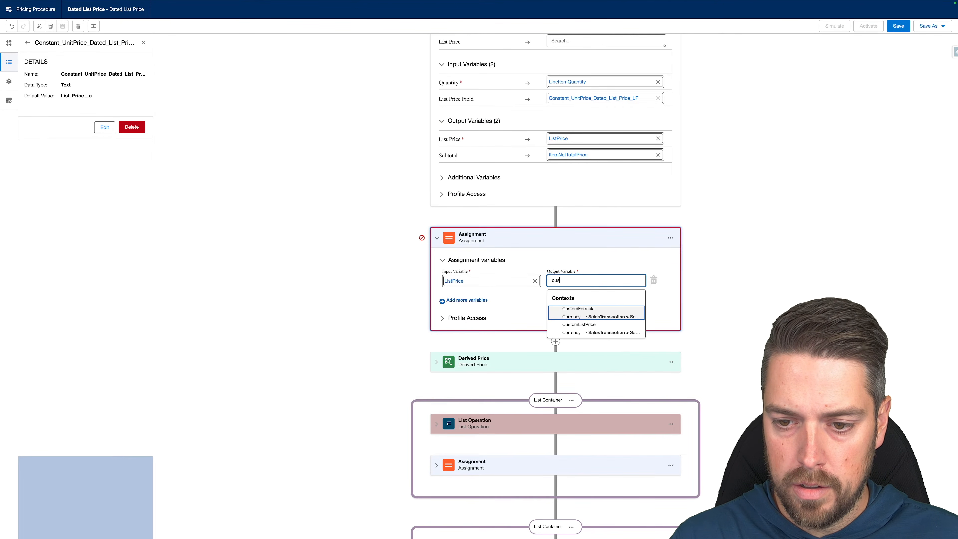
{"action": "left_click", "coordinate": [575, 327]}
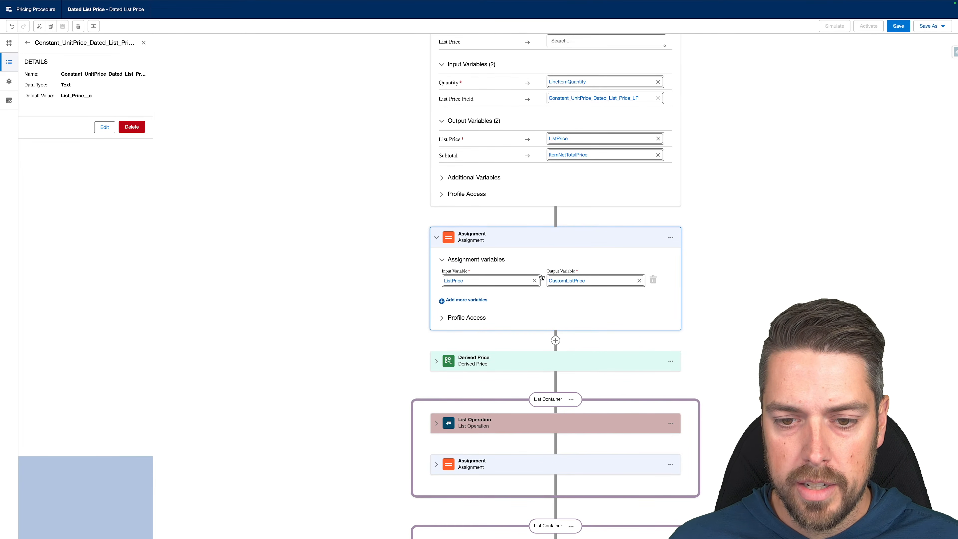
Add a second Assignment row with output variable CustomFormula.
{"action": "left_click", "coordinate": [442, 301]}
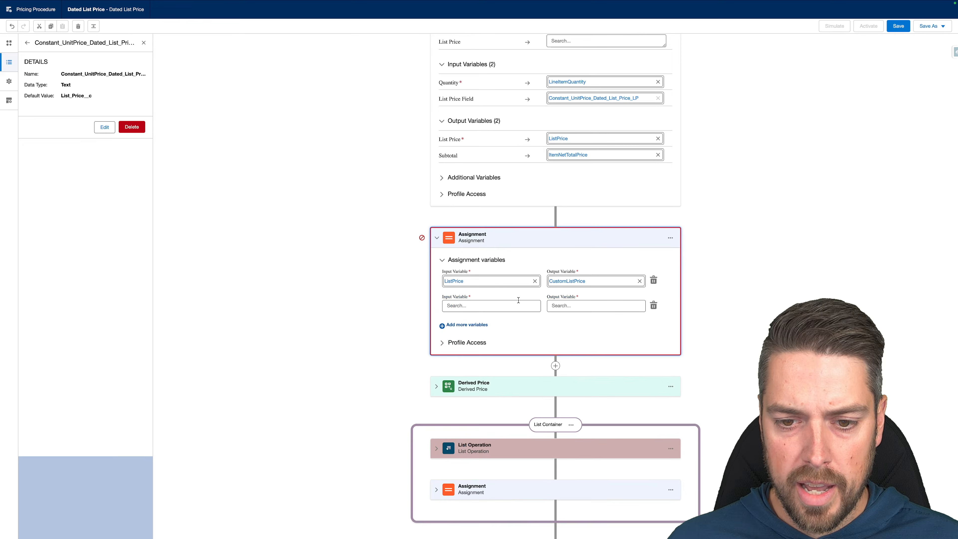
{"action": "left_click", "coordinate": [570, 304]}
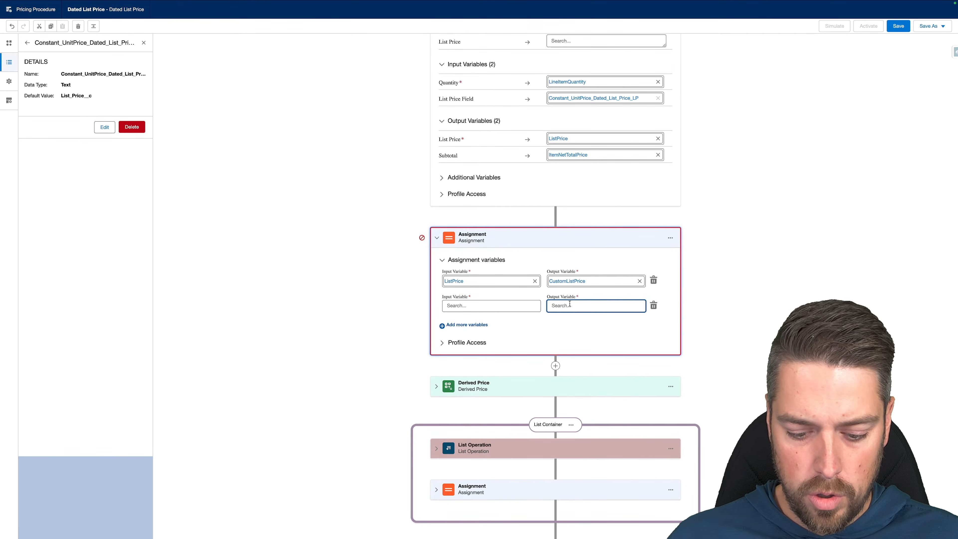
{"action": "type", "text": "custom"}
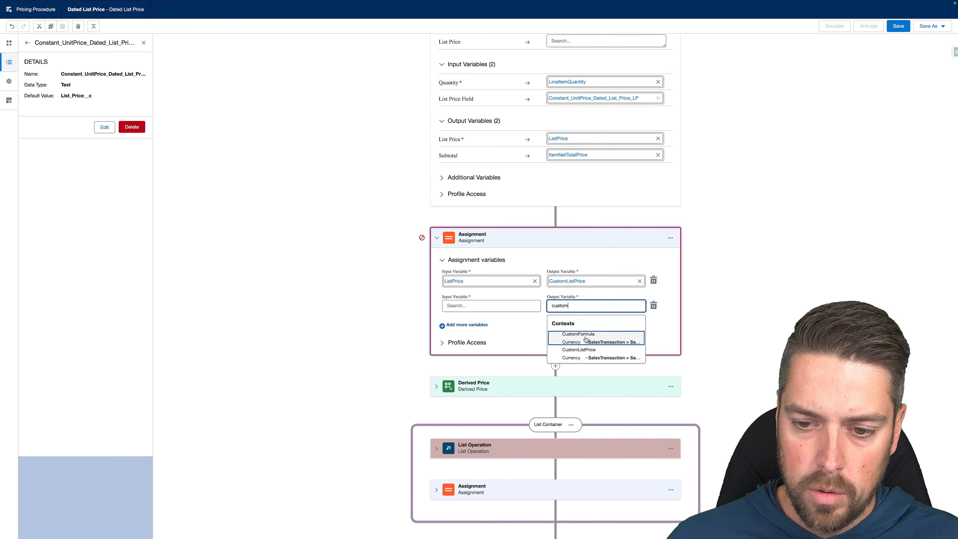
{"action": "left_click", "coordinate": [560, 336]}
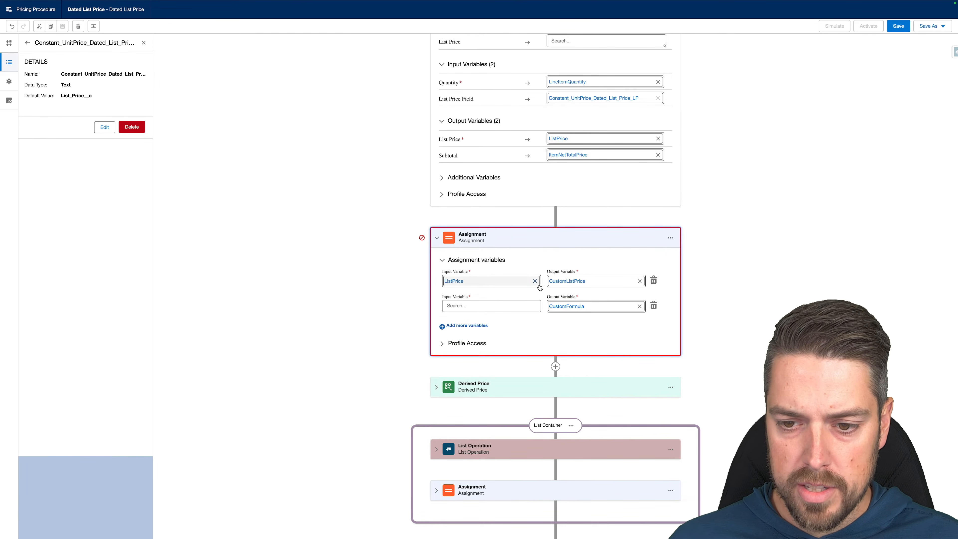
Insert a Formula Based Pricing step above Assignment with calculation formula ListPrice / 2.
{"action": "left_click", "coordinate": [556, 218]}
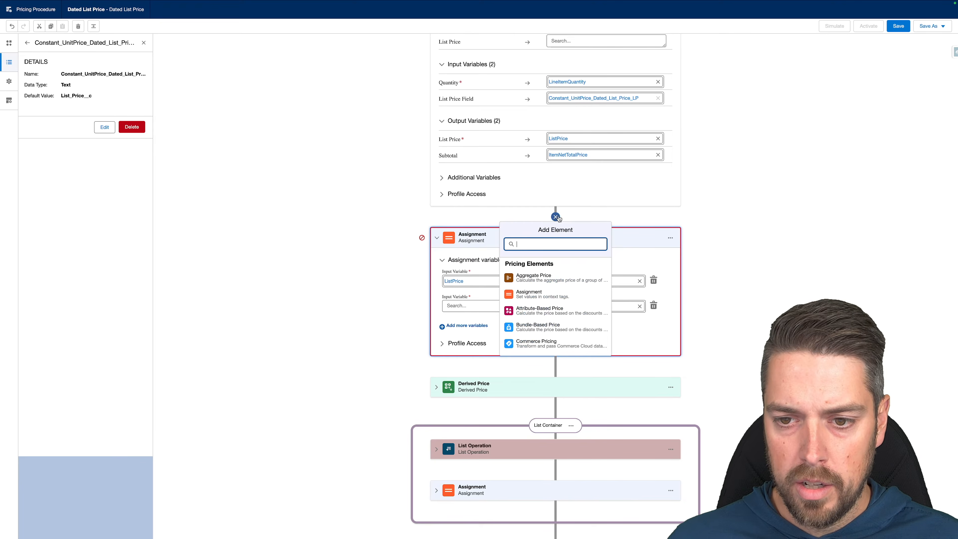
{"action": "type", "text": "form"}
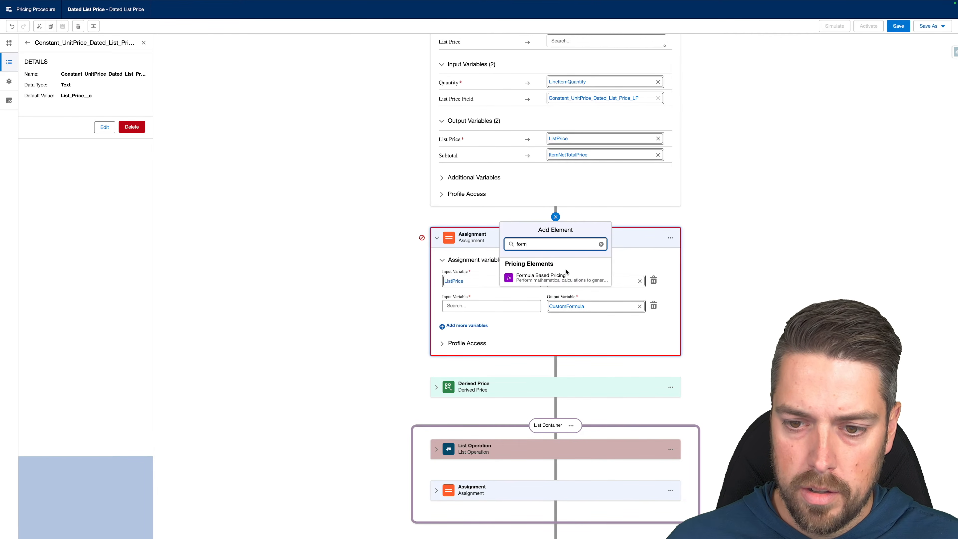
{"action": "left_click", "coordinate": [558, 277]}
{"action": "left_click", "coordinate": [440, 279]}
{"action": "left_click", "coordinate": [604, 296]}
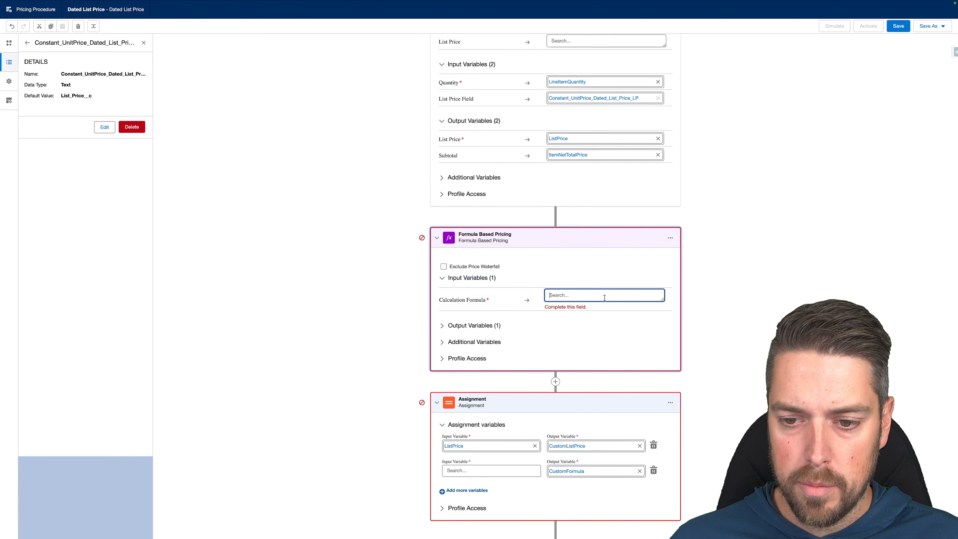
{"action": "type", "text": "list"}
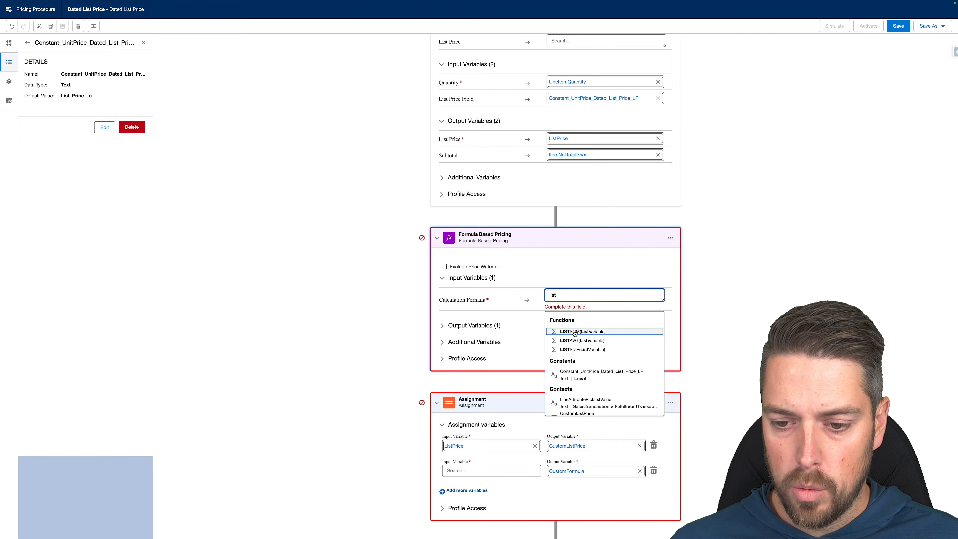
{"action": "type", "text": "price"}
{"action": "left_click", "coordinate": [573, 352]}
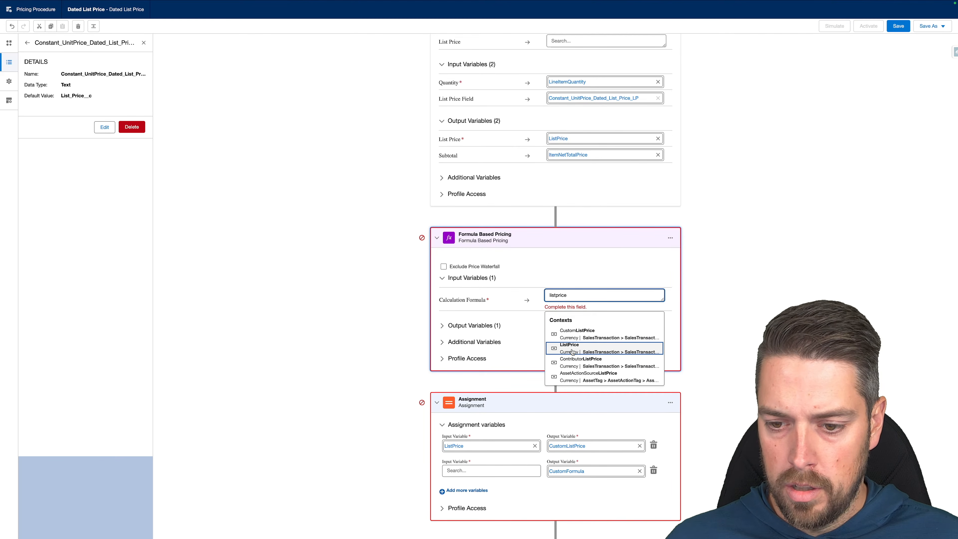
{"action": "left_click", "coordinate": [582, 296]}
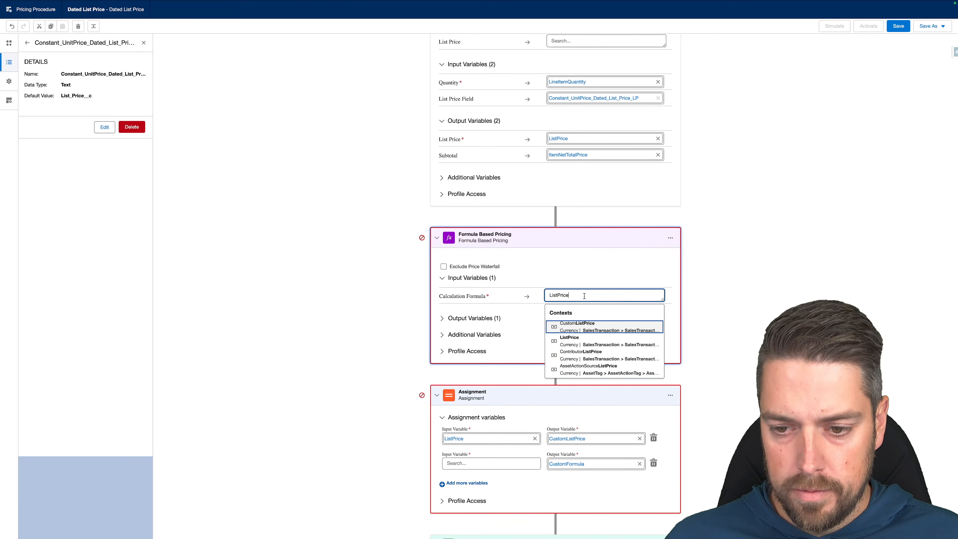
{"action": "type", "text": "/ 2"}
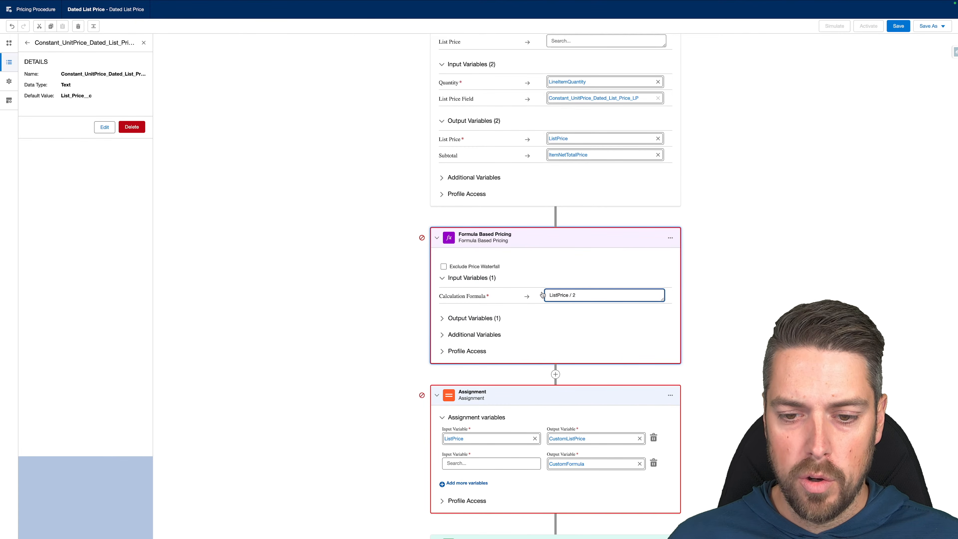
Send the formula result to CustomFormula and delete the unfinished CustomFormula assignment row.
{"action": "left_click", "coordinate": [442, 319]}
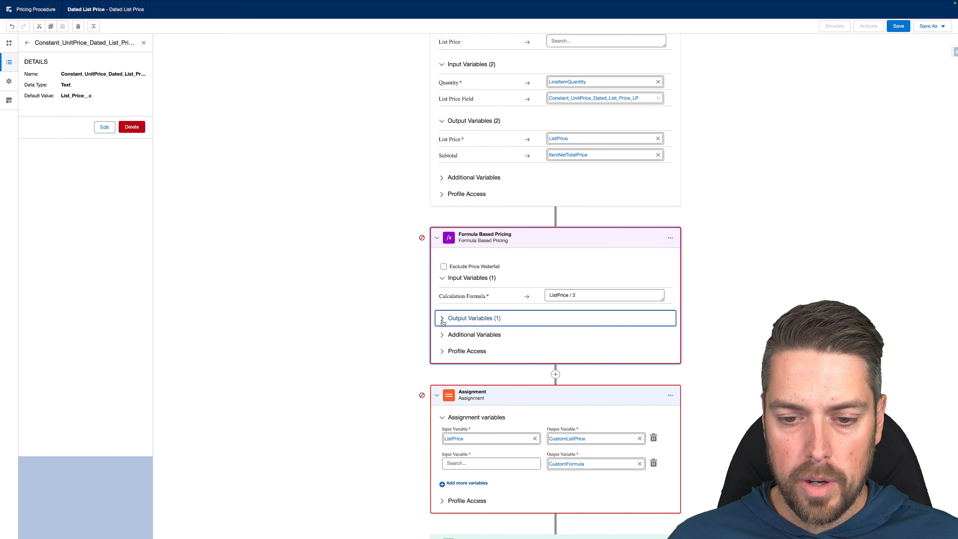
{"action": "left_click", "coordinate": [570, 336]}
{"action": "type", "text": "custom"}
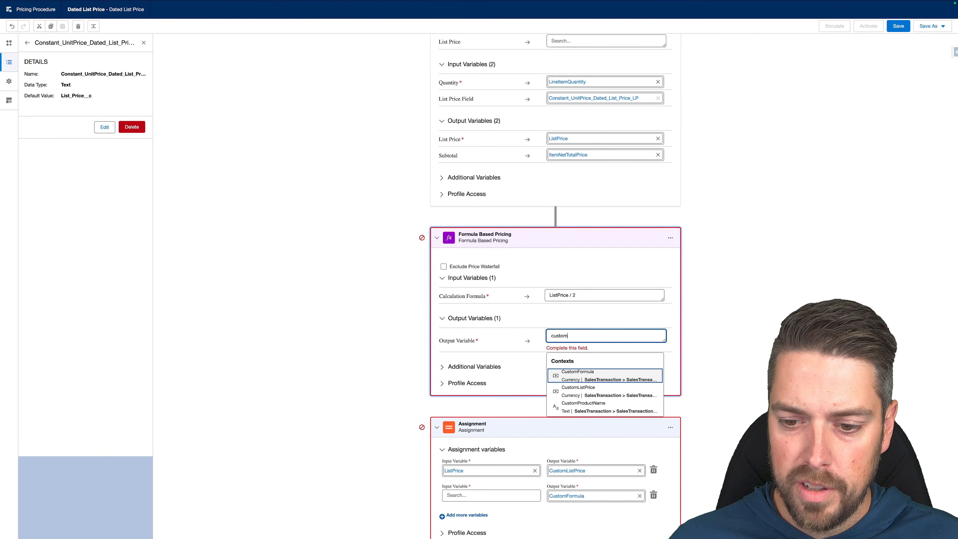
{"action": "left_click", "coordinate": [578, 377]}
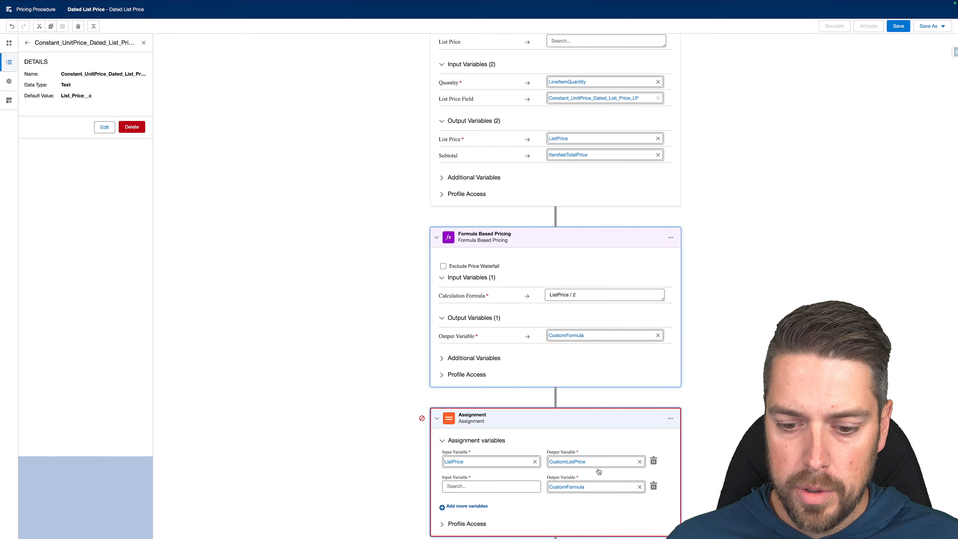
{"action": "scroll", "coordinate": [600, 464], "scroll_direction": "down", "scroll_amount": 1}
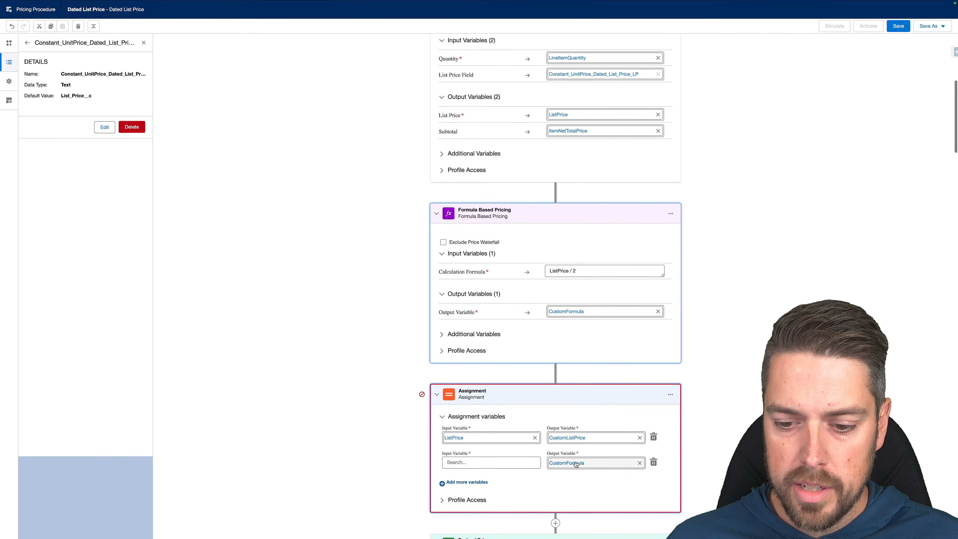
{"action": "left_click", "coordinate": [653, 461]}
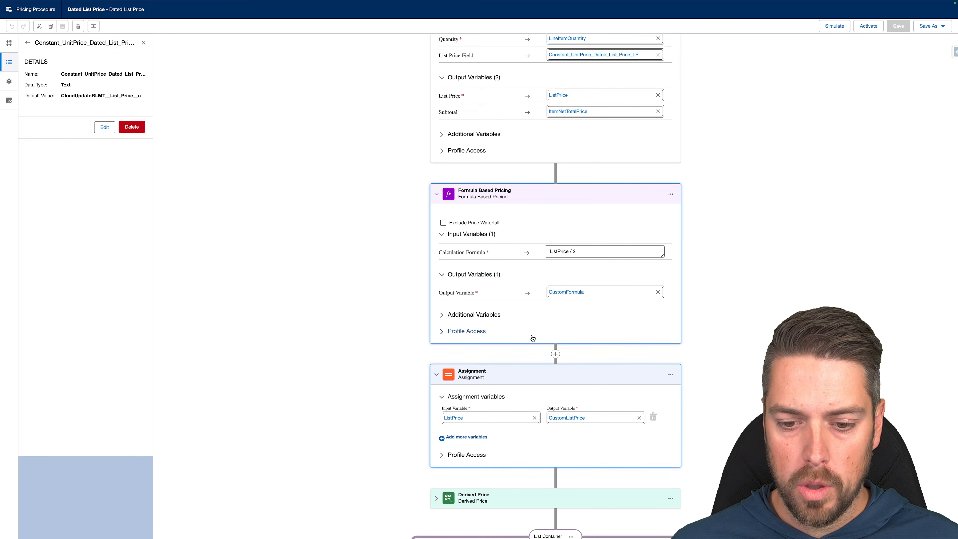
Add an Assignment row mapping ListPrice to InputUnitPrice.
{"action": "scroll", "coordinate": [528, 321], "scroll_direction": "down", "scroll_amount": 5}
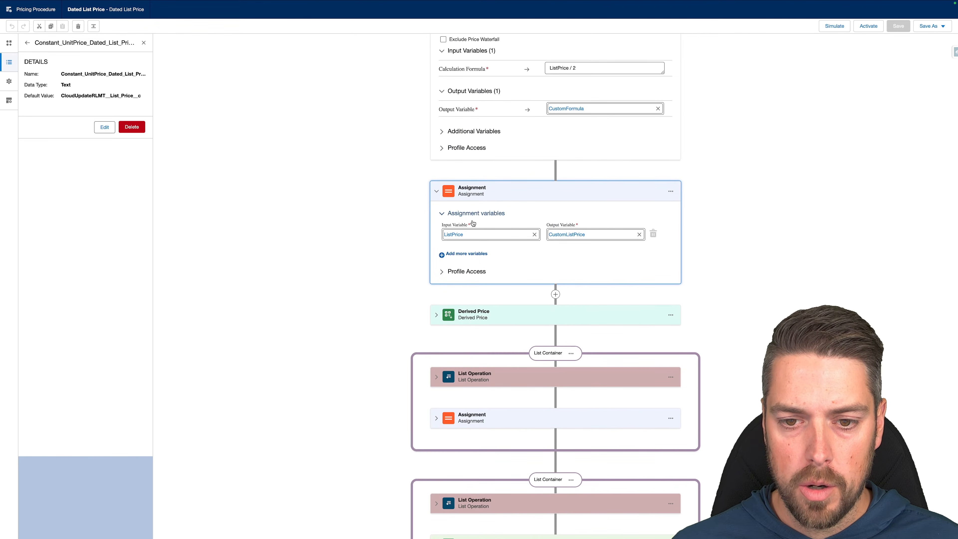
{"action": "left_click", "coordinate": [450, 254]}
{"action": "left_click", "coordinate": [467, 257]}
{"action": "type", "text": "list"}
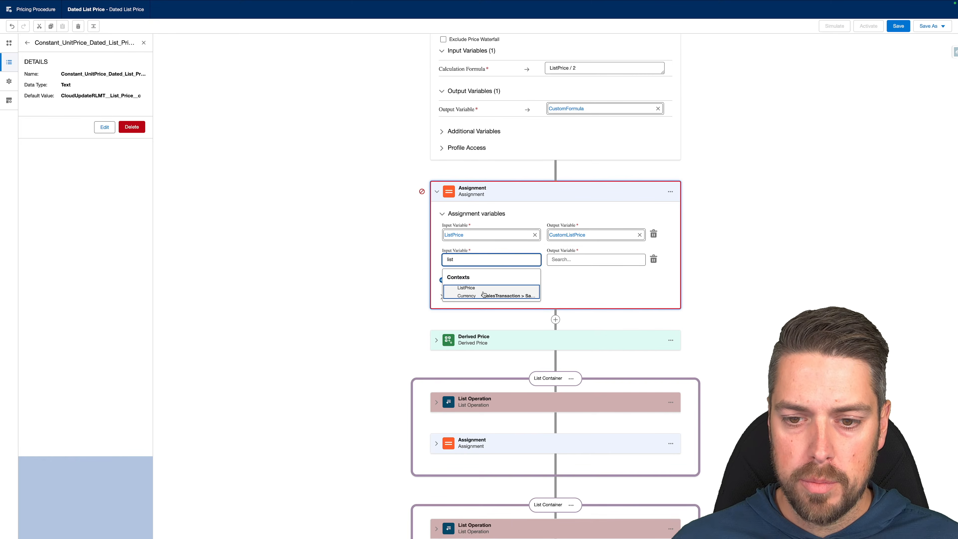
{"action": "left_click", "coordinate": [484, 294]}
{"action": "left_click", "coordinate": [569, 263]}
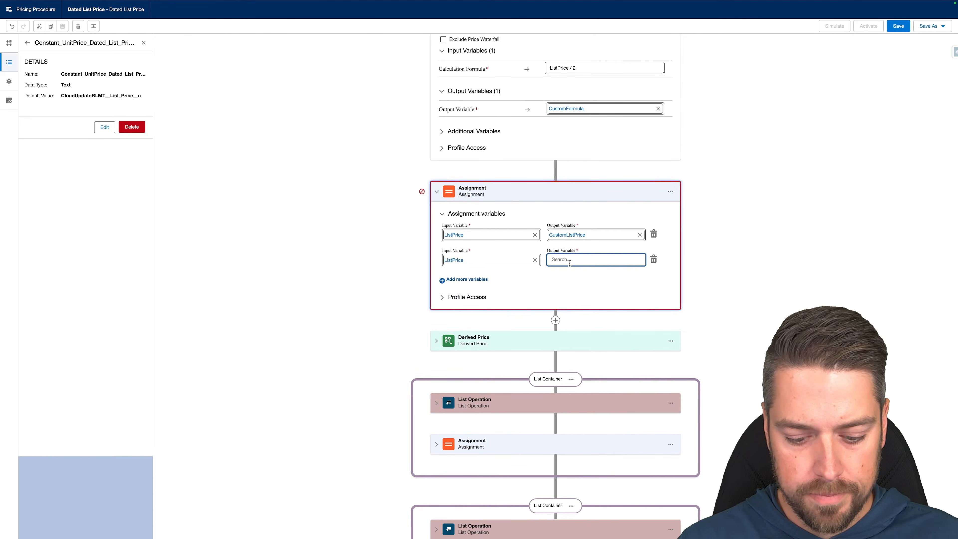
{"action": "type", "text": "input"}
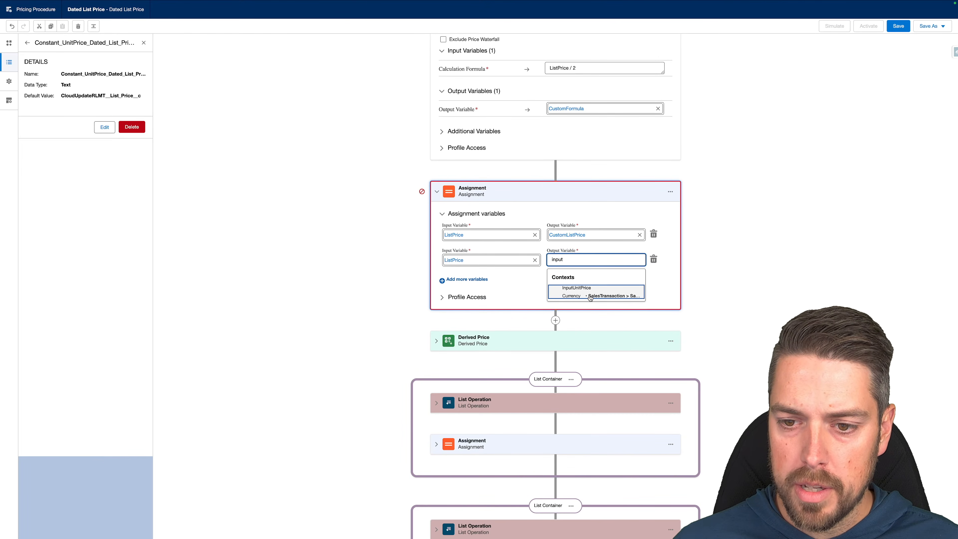
{"action": "left_click", "coordinate": [590, 296]}
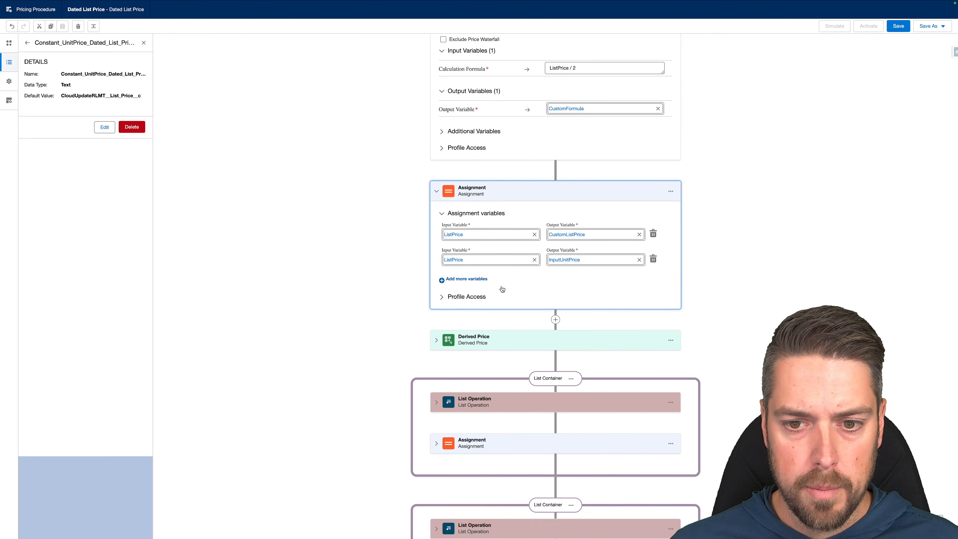
{"action": "scroll", "coordinate": [486, 277], "scroll_direction": "up", "scroll_amount": 12}
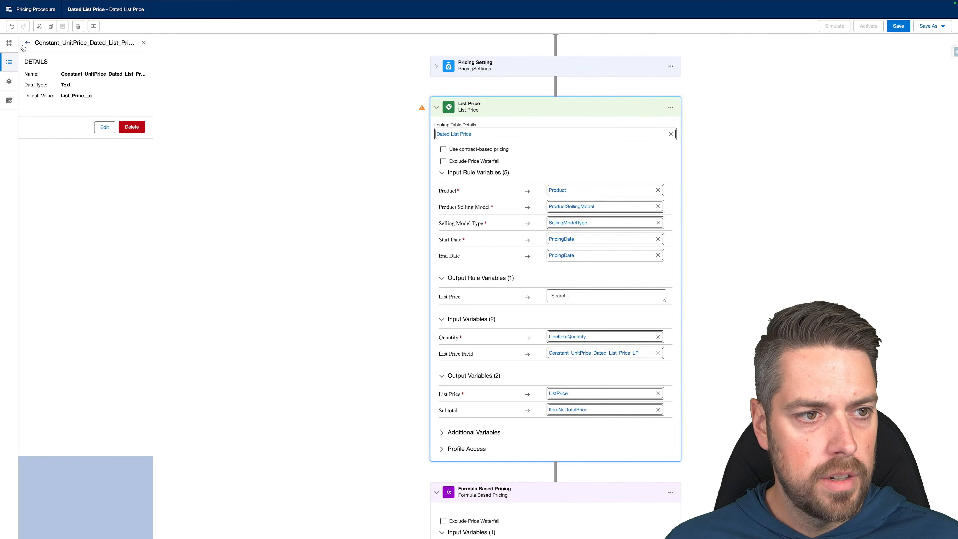
Check Include in Output for the List Price, Formula Based Pricing and Assignment steps.
{"action": "left_click", "coordinate": [8, 81]}
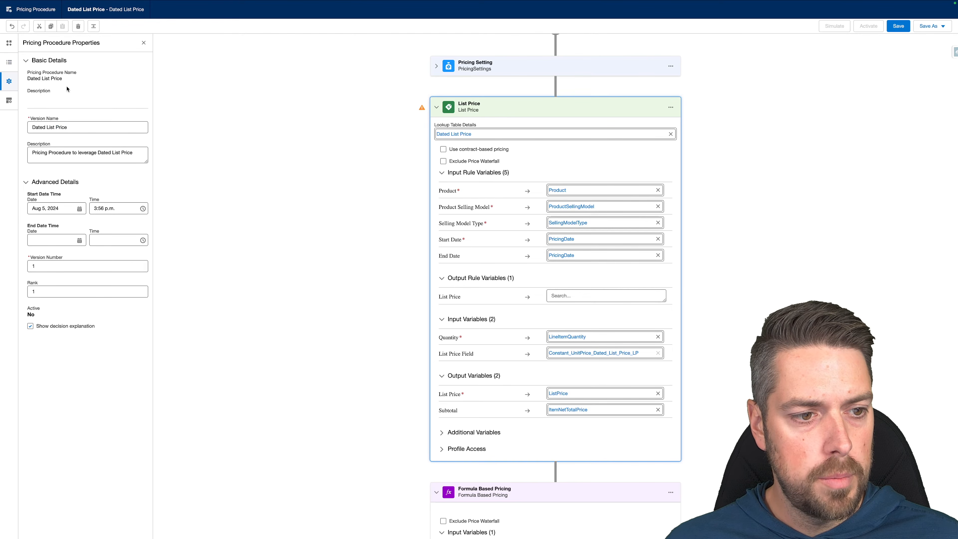
{"action": "left_click", "coordinate": [9, 100]}
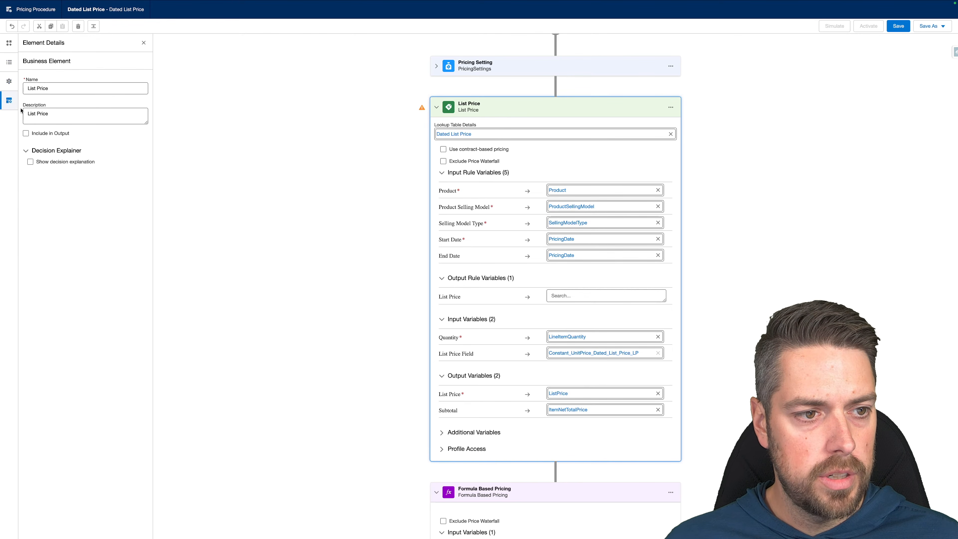
{"action": "left_click", "coordinate": [26, 134]}
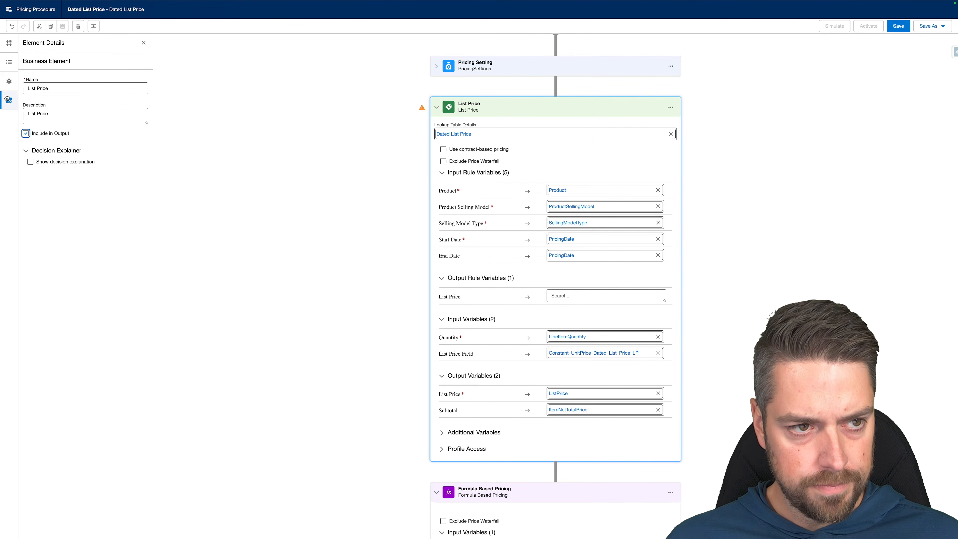
{"action": "scroll", "coordinate": [305, 140], "scroll_direction": "down", "scroll_amount": 5}
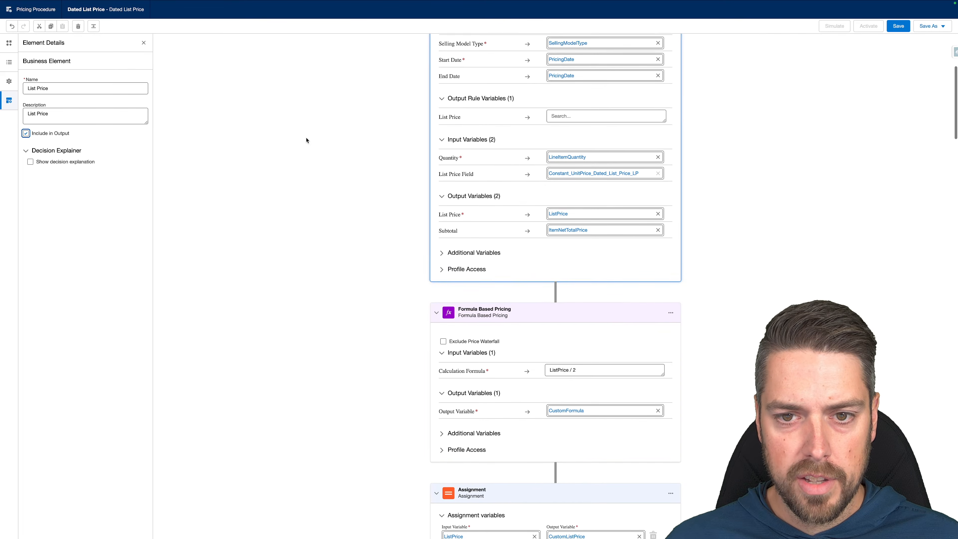
{"action": "left_click", "coordinate": [478, 314]}
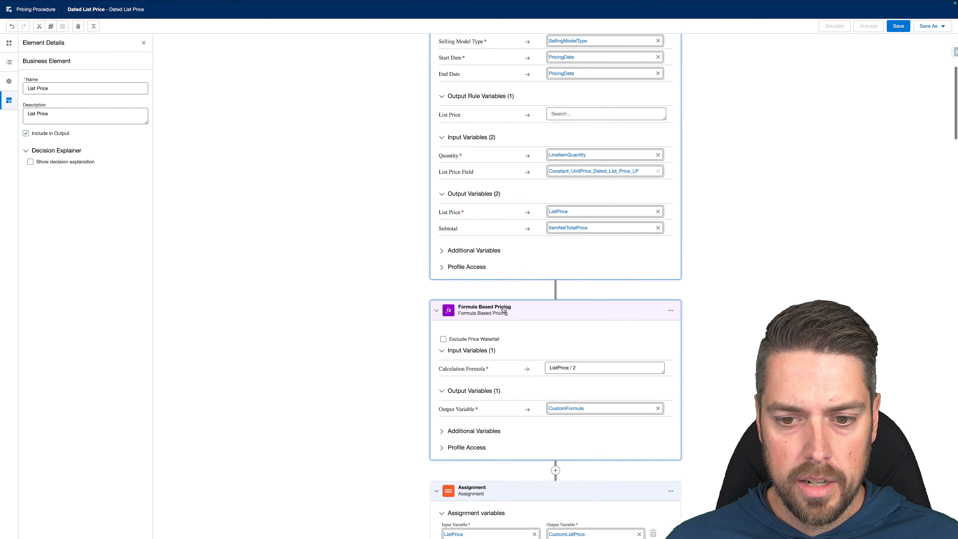
{"action": "left_click", "coordinate": [26, 133]}
{"action": "scroll", "coordinate": [332, 319], "scroll_direction": "down", "scroll_amount": 5}
{"action": "left_click", "coordinate": [527, 287]}
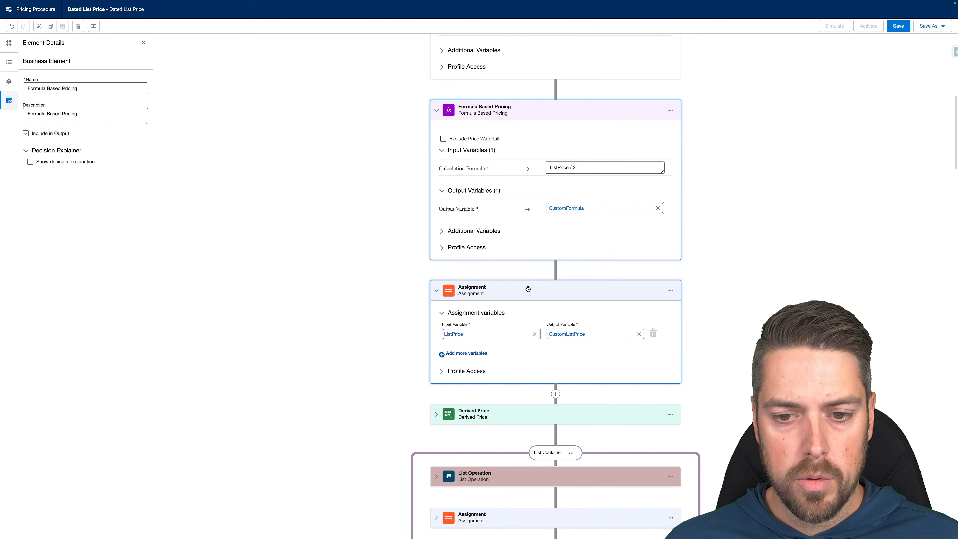
{"action": "left_click", "coordinate": [25, 133]}
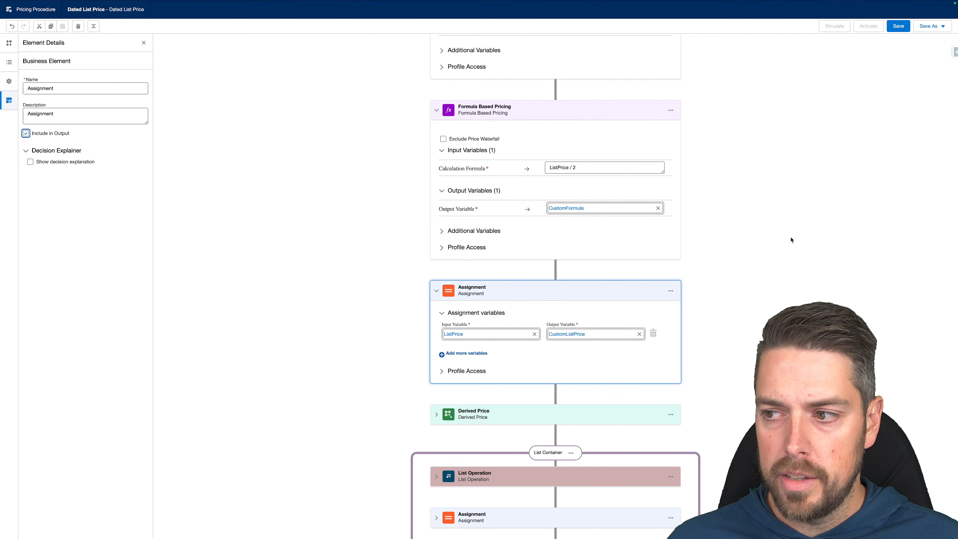
{"action": "left_click", "coordinate": [799, 358]}
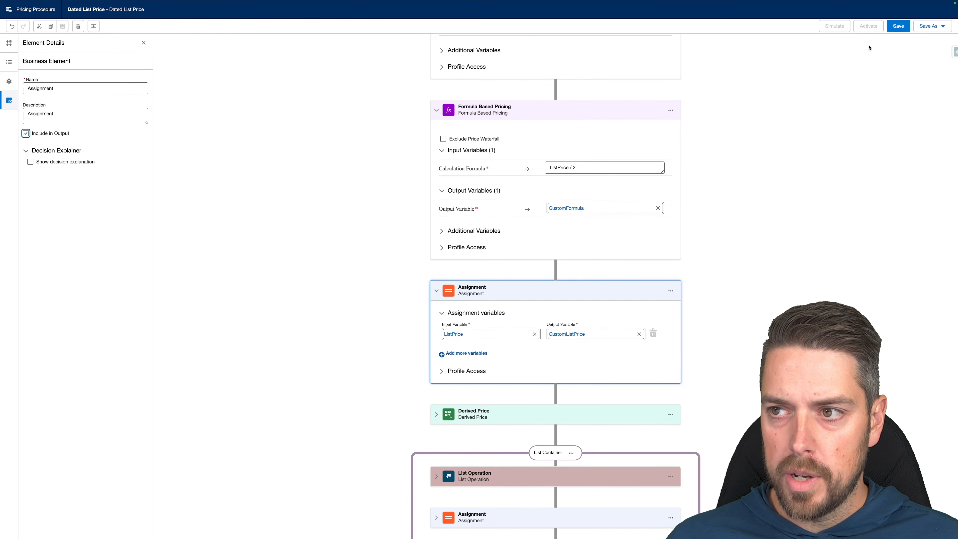
Save and activate the Dated List Price pricing procedure.
{"action": "left_click", "coordinate": [898, 27]}
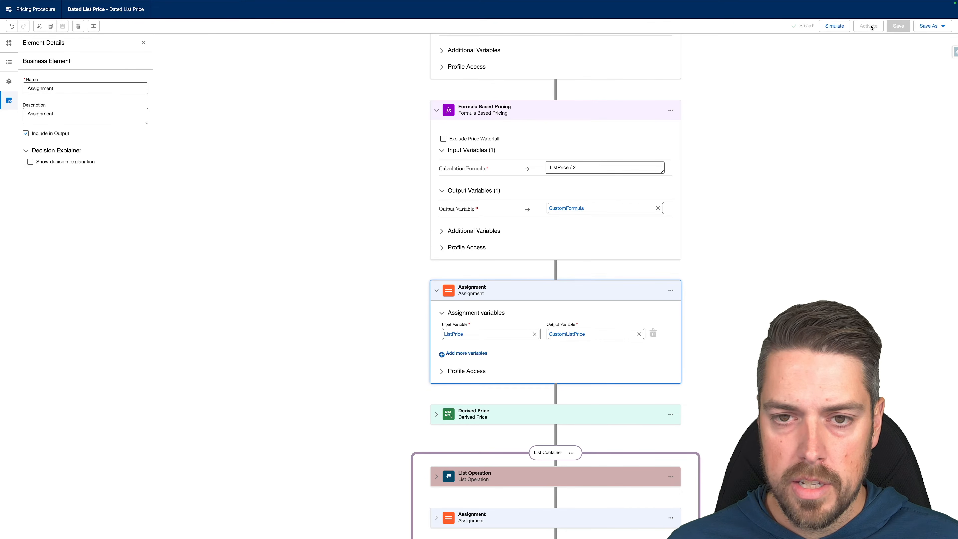
{"action": "left_click", "coordinate": [868, 26]}
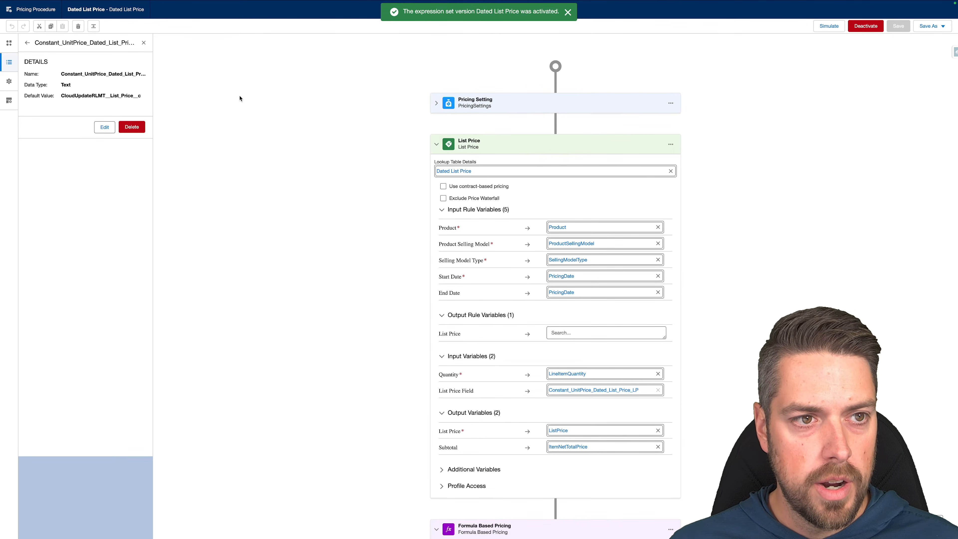
{"action": "mouse_move", "coordinate": [81, 2]}
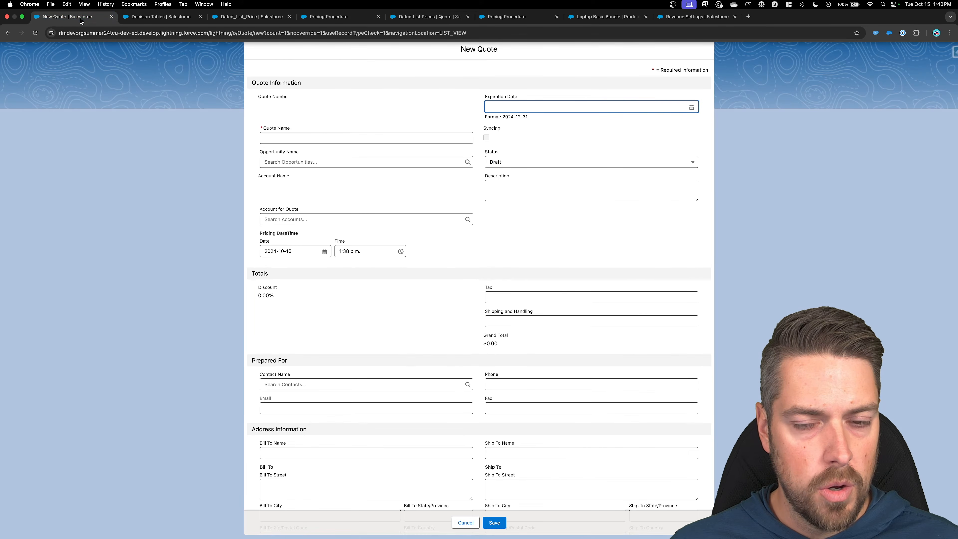
Save a new quote 'Dated List Price Testing' for Any Partner Inc, then browse catalogs.
{"action": "left_click", "coordinate": [337, 132]}
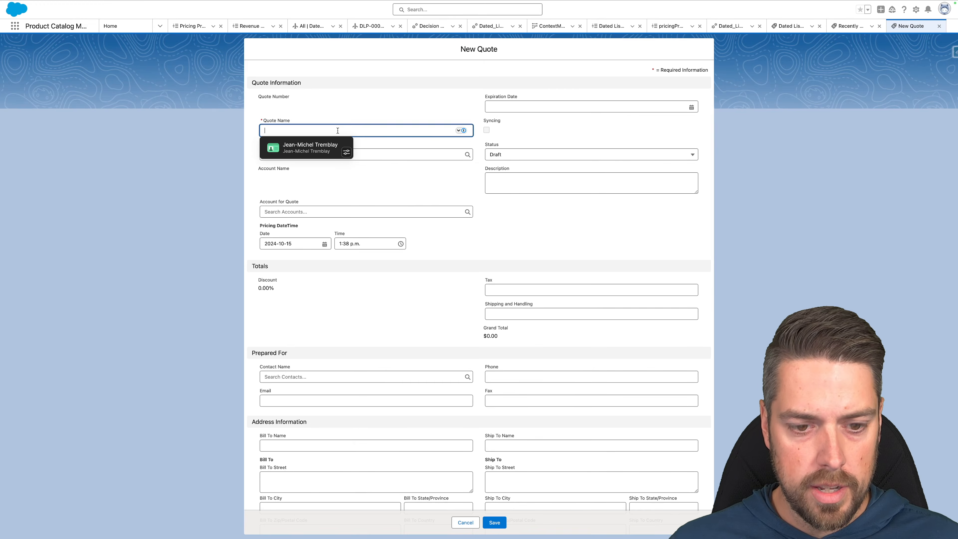
{"action": "type", "text": "Dated List Price Test"}
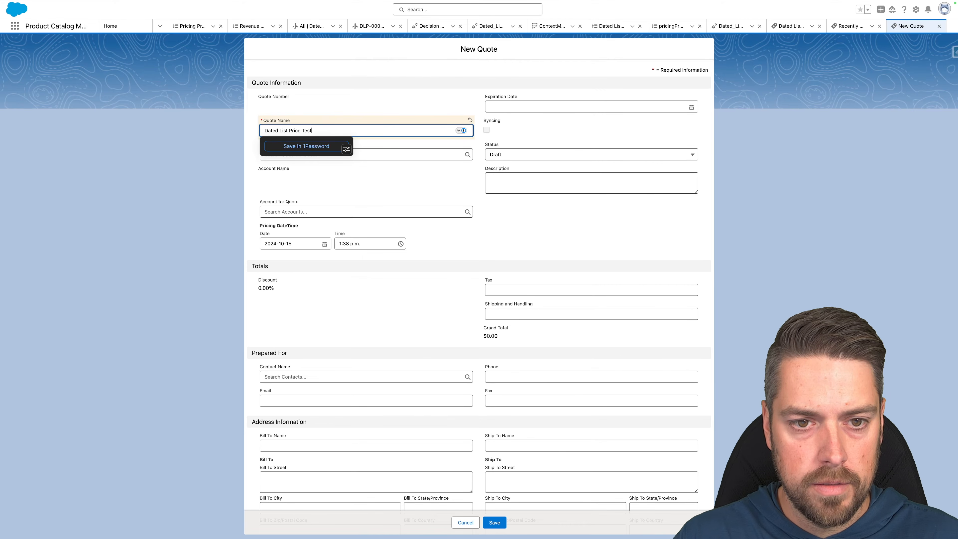
{"action": "type", "text": "ing"}
{"action": "key", "text": "Tab"}
{"action": "left_click", "coordinate": [342, 212]}
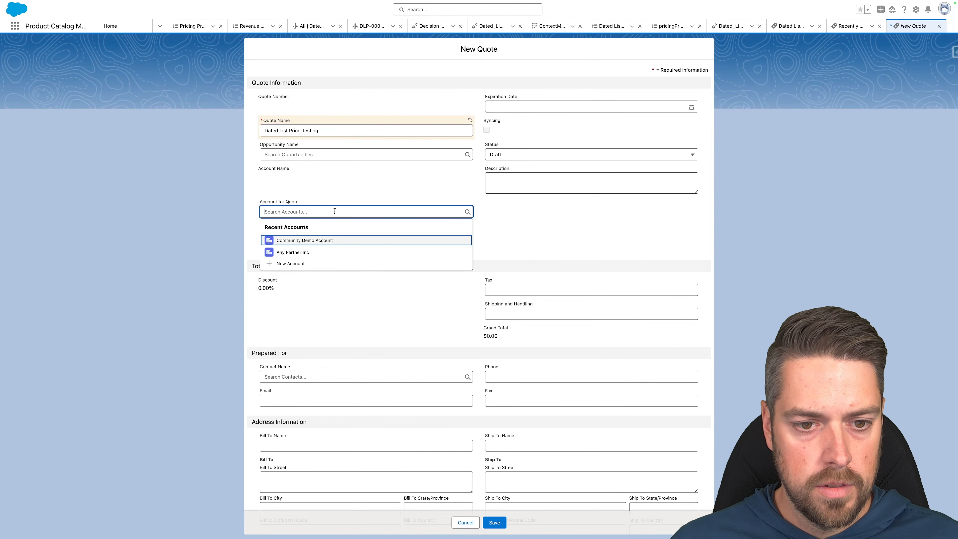
{"action": "left_click", "coordinate": [322, 251]}
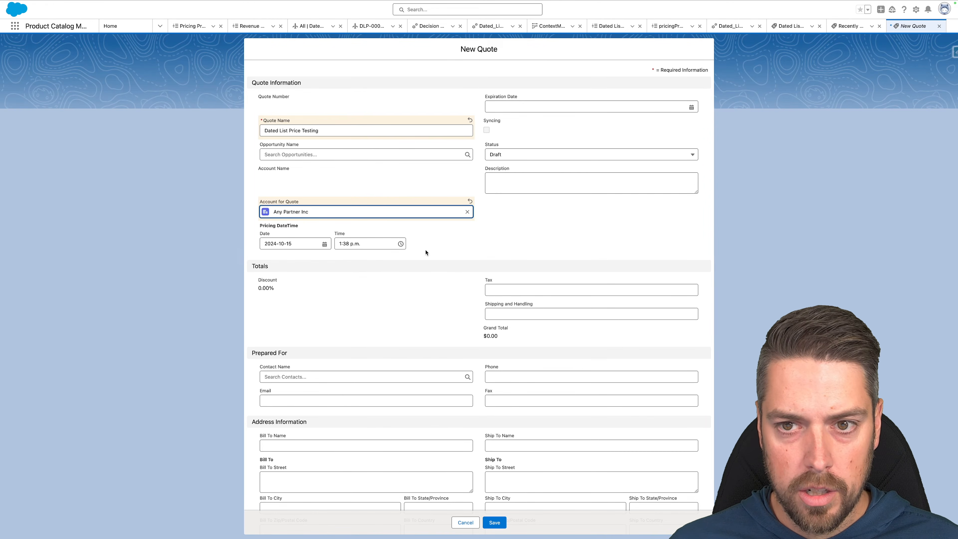
{"action": "left_click", "coordinate": [495, 523]}
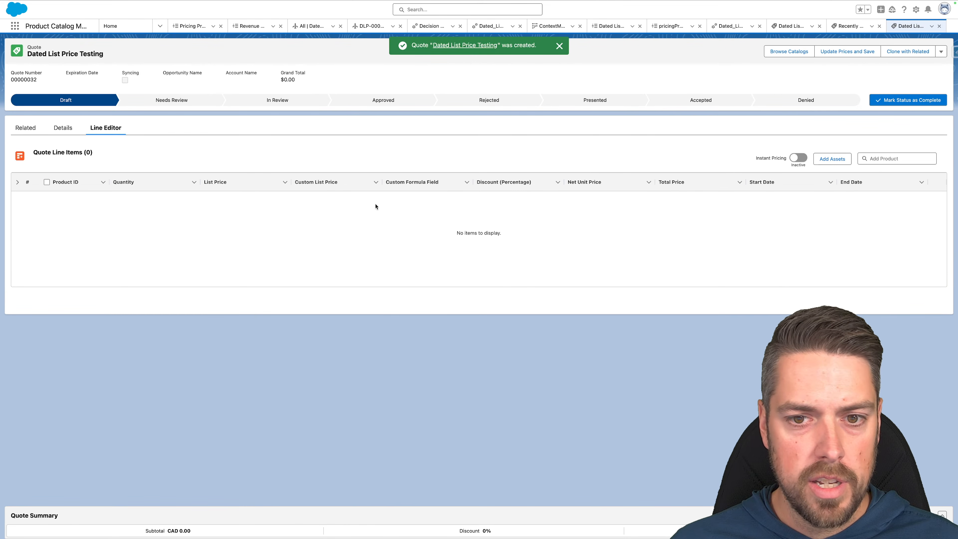
{"action": "left_click", "coordinate": [790, 51]}
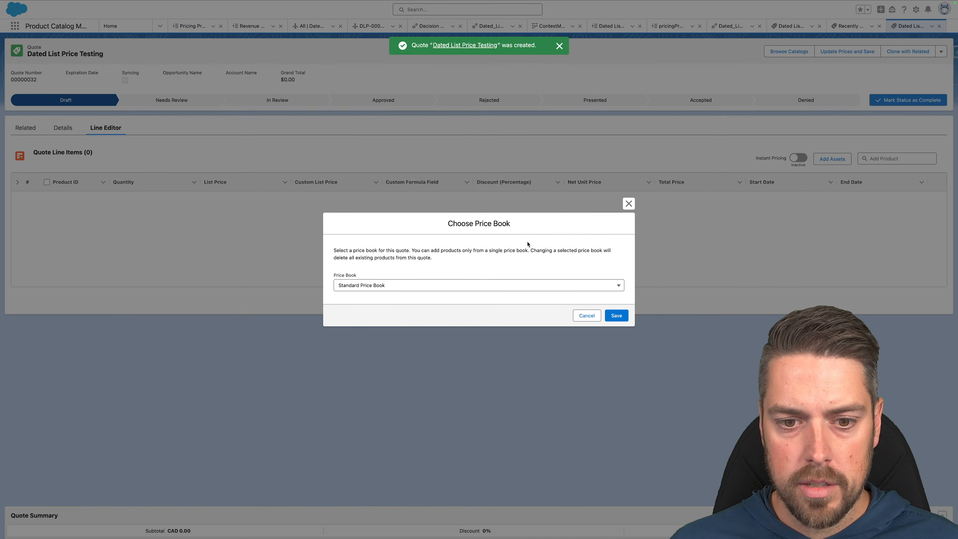
Use Standard Price Book and add one Laptop Basic Bundle from Hardware Catalog to the quote.
{"action": "left_click", "coordinate": [616, 316]}
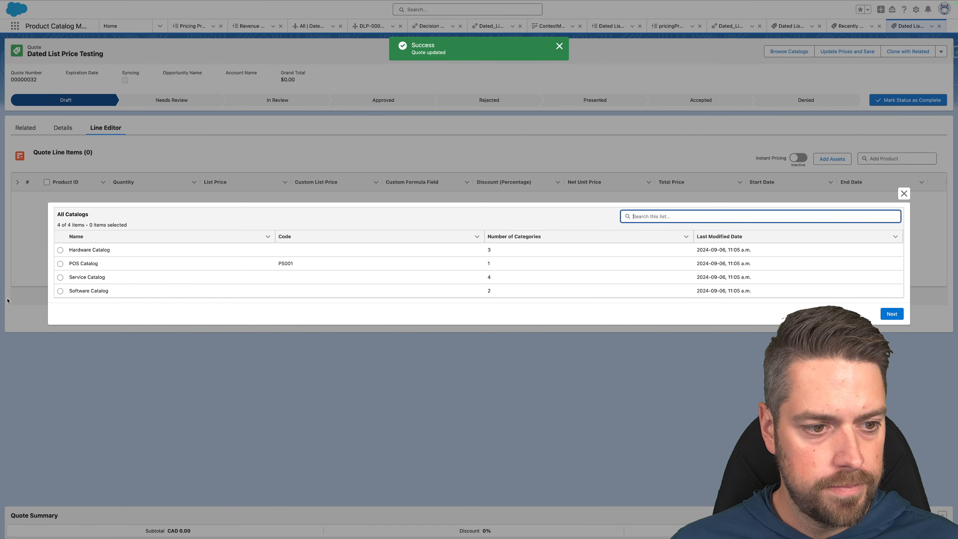
{"action": "left_click", "coordinate": [60, 250]}
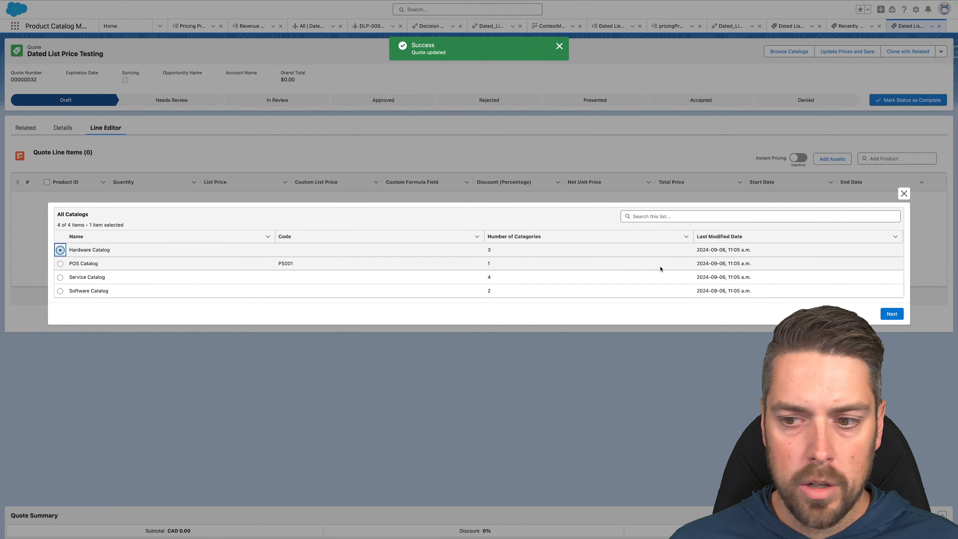
{"action": "left_click", "coordinate": [892, 313]}
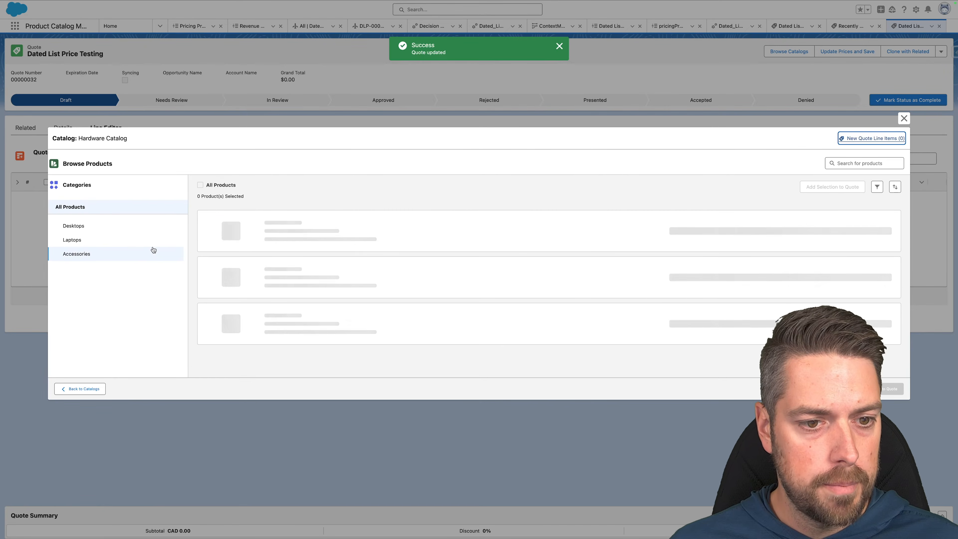
{"action": "scroll", "coordinate": [275, 347], "scroll_direction": "down", "scroll_amount": 10}
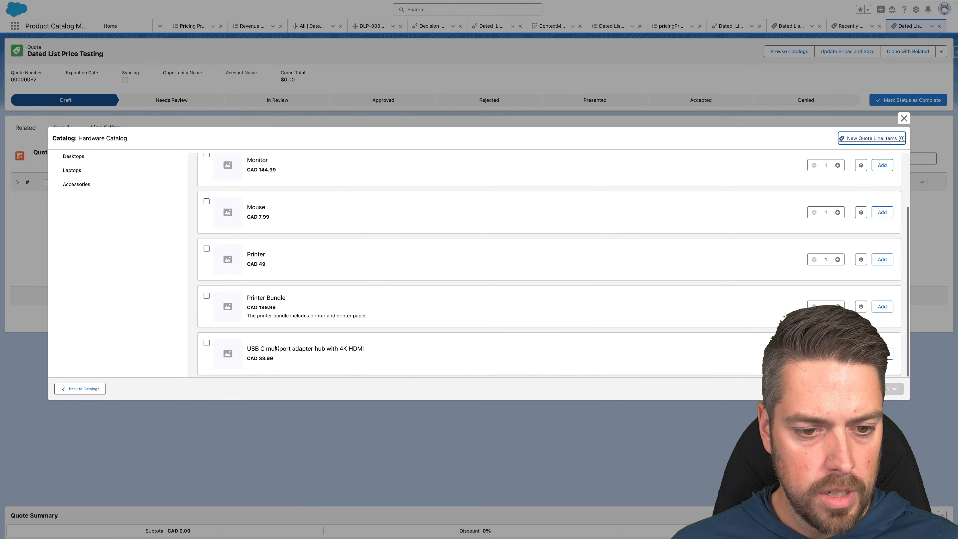
{"action": "scroll", "coordinate": [325, 252], "scroll_direction": "up", "scroll_amount": 4}
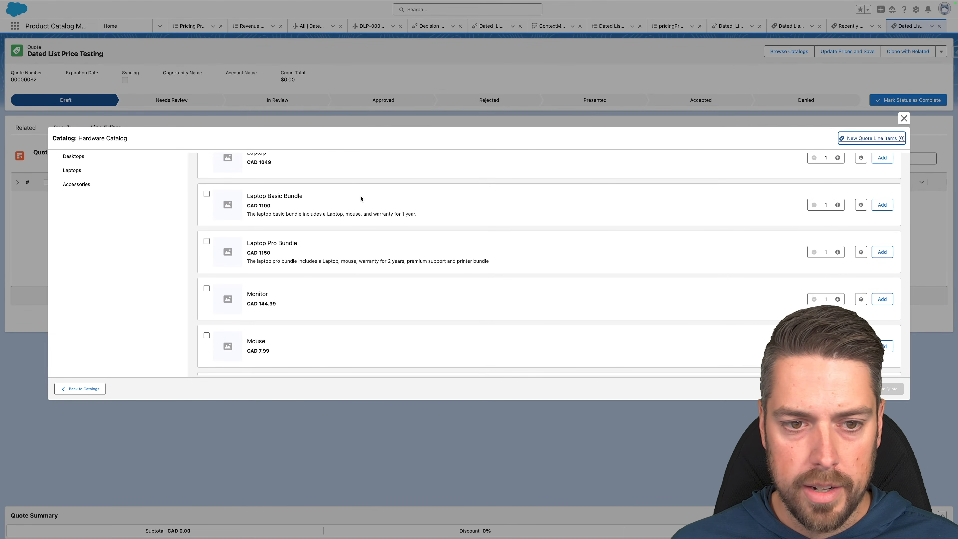
{"action": "left_click_drag", "start_coordinate": [282, 208], "coordinate": [247, 205]}
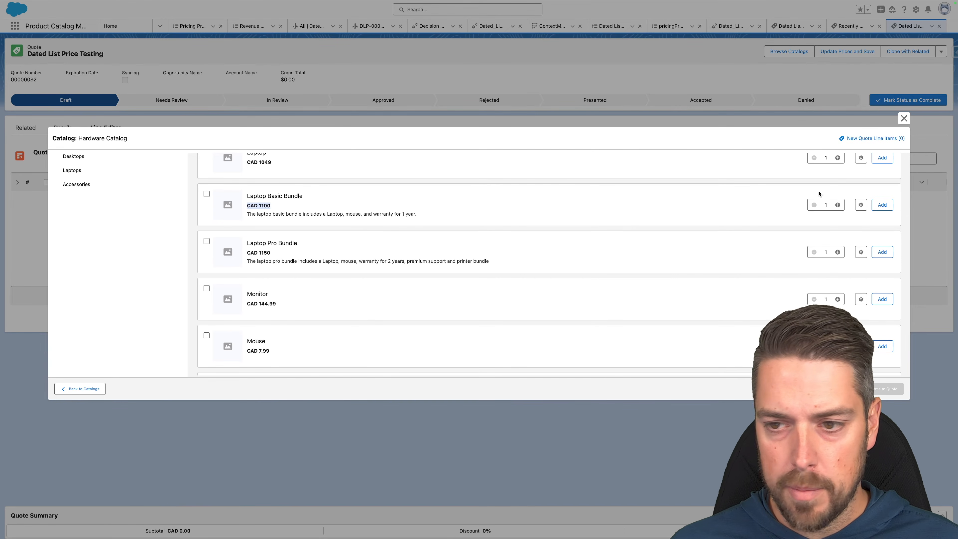
{"action": "left_click", "coordinate": [881, 205]}
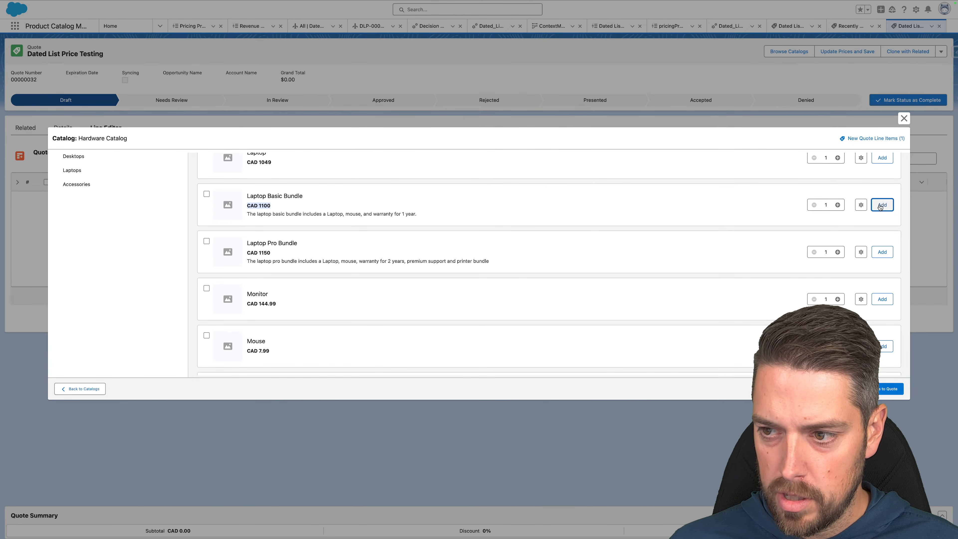
{"action": "left_click", "coordinate": [883, 392]}
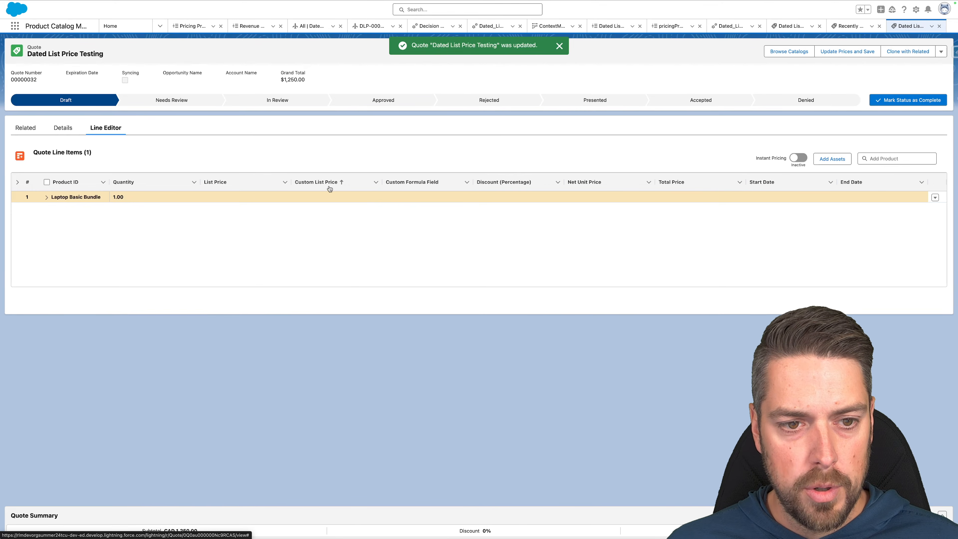
{"action": "left_click", "coordinate": [257, 197]}
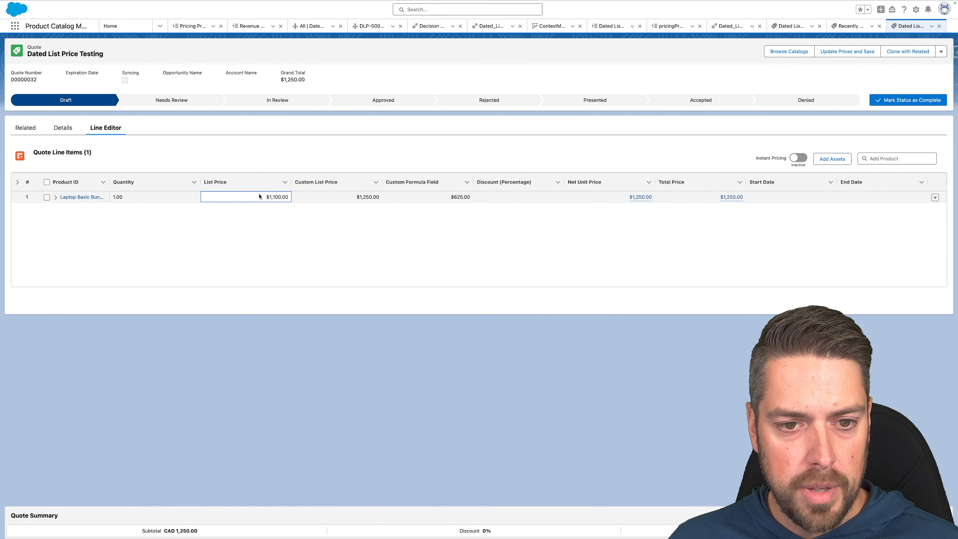
{"action": "left_click", "coordinate": [357, 197]}
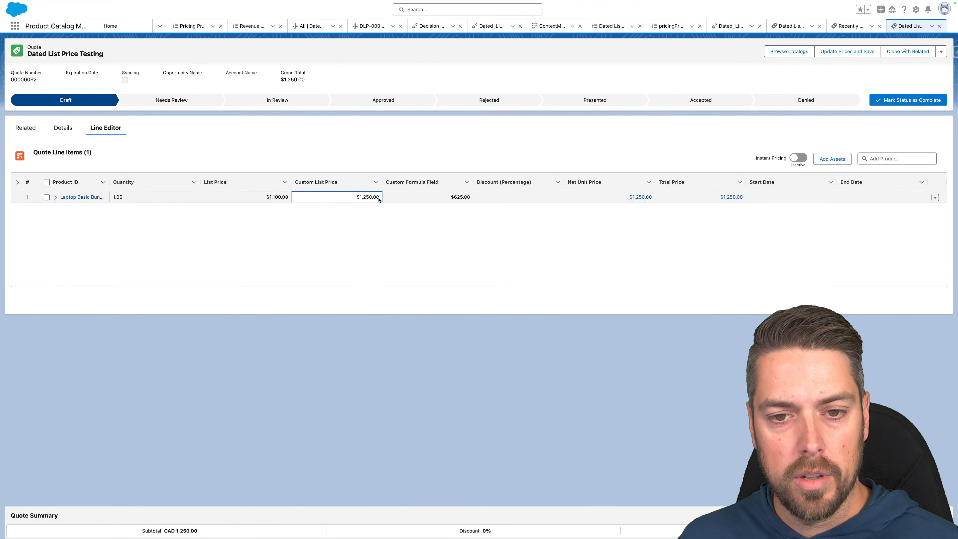
{"action": "left_click", "coordinate": [471, 200]}
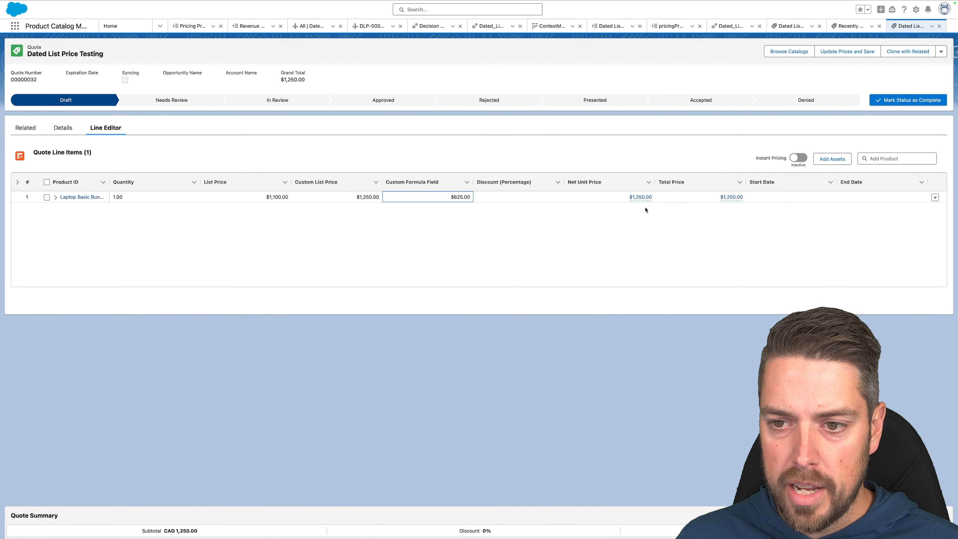
{"action": "left_click", "coordinate": [637, 200]}
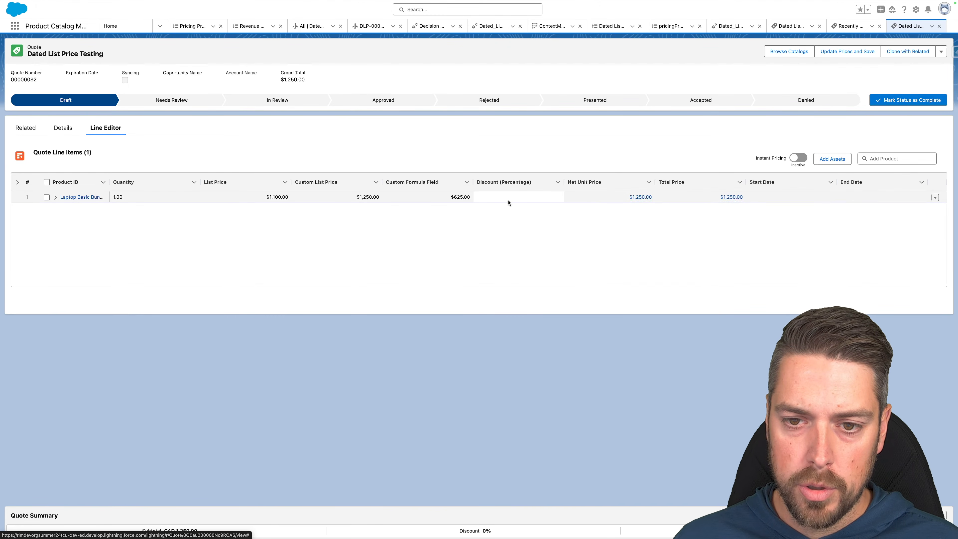
Apply a 10% discount to the Laptop Basic Bundle line and confirm the $1,125.00 net unit price.
{"action": "left_click", "coordinate": [524, 199]}
{"action": "left_click", "coordinate": [525, 198]}
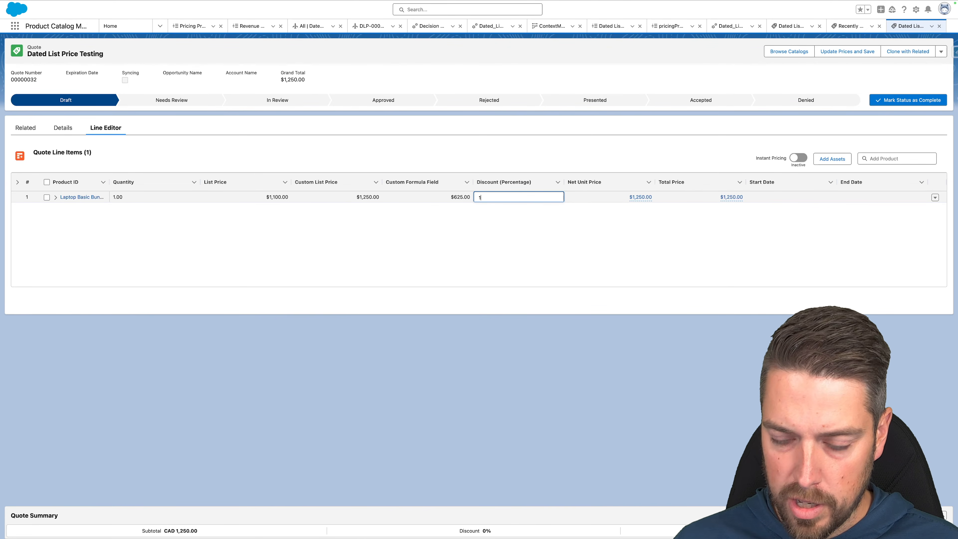
{"action": "left_click", "coordinate": [605, 197]}
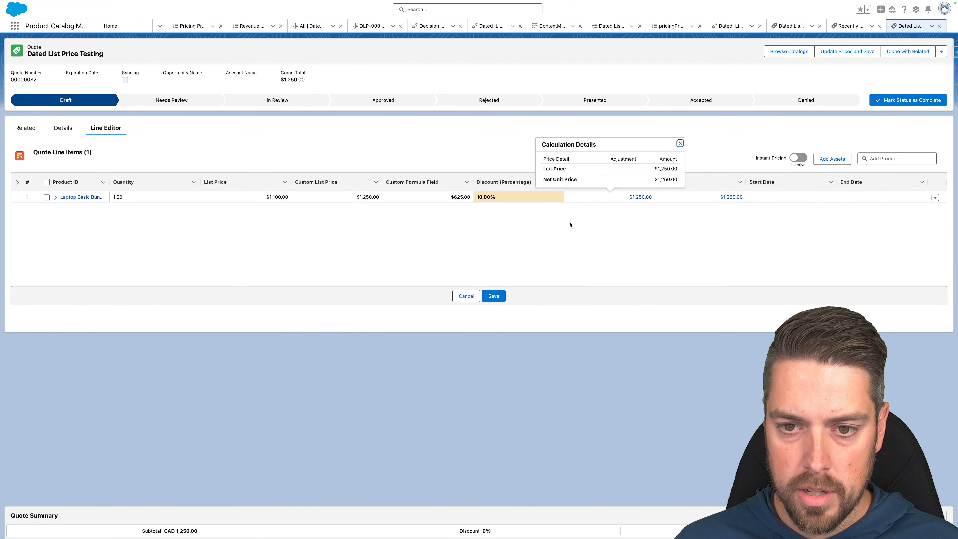
{"action": "left_click", "coordinate": [493, 297]}
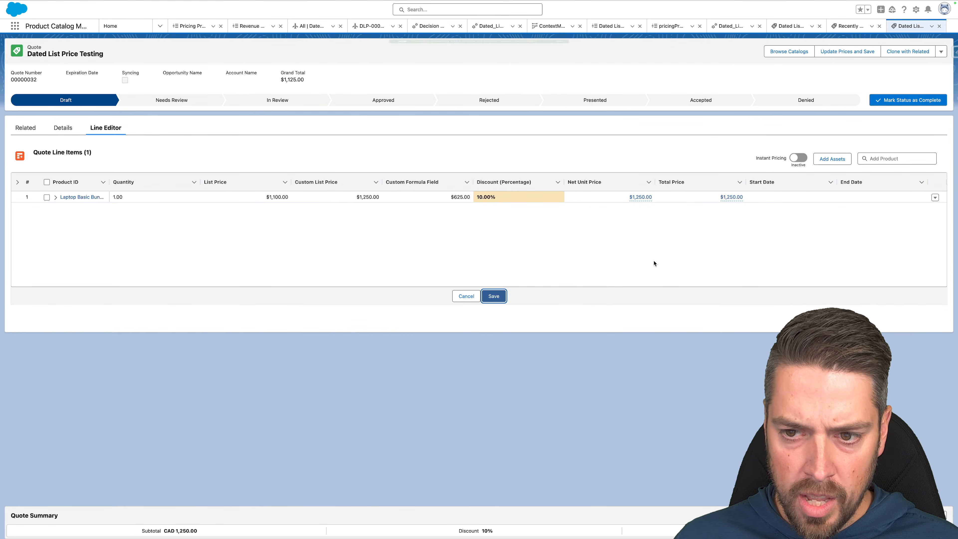
{"action": "left_click", "coordinate": [640, 198]}
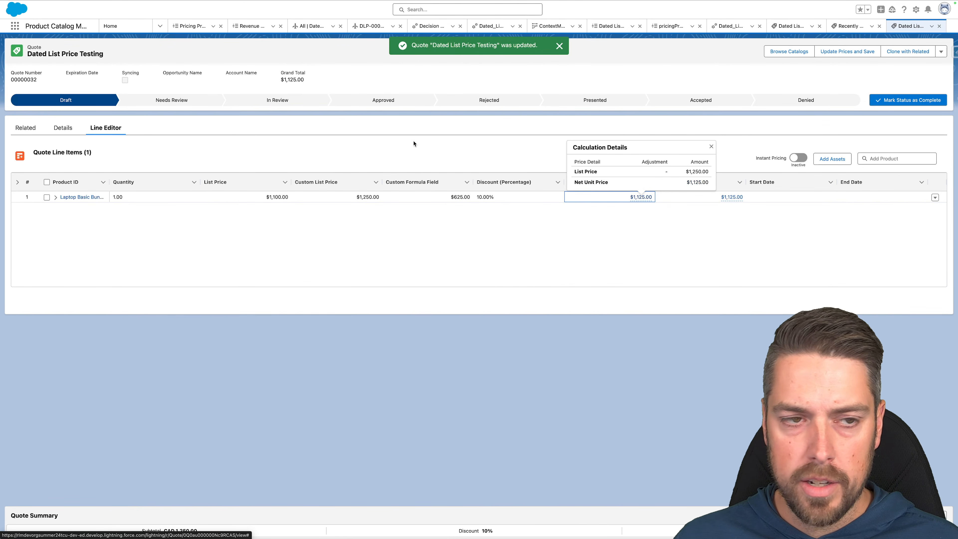
{"action": "mouse_move", "coordinate": [86, 0]}
{"action": "left_click", "coordinate": [36, 33]}
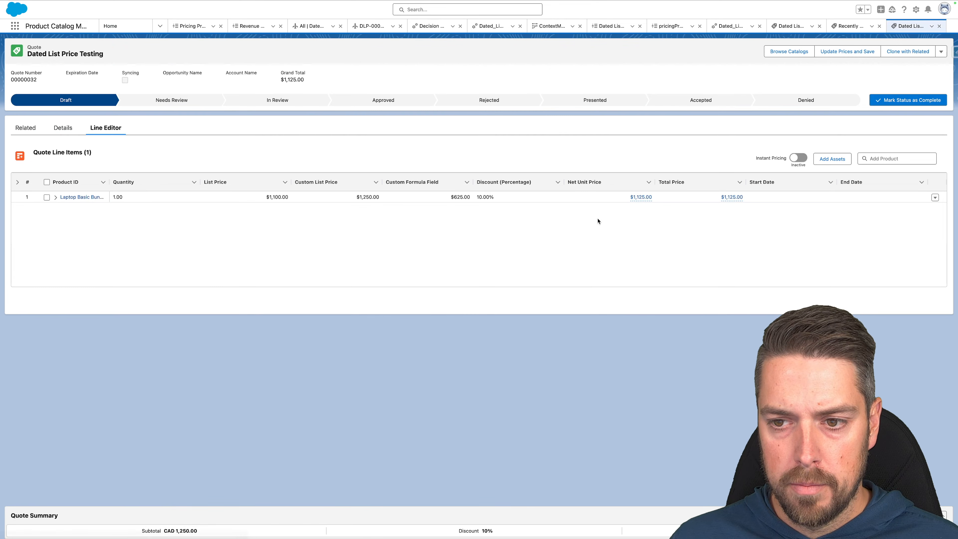
{"action": "left_click", "coordinate": [641, 197]}
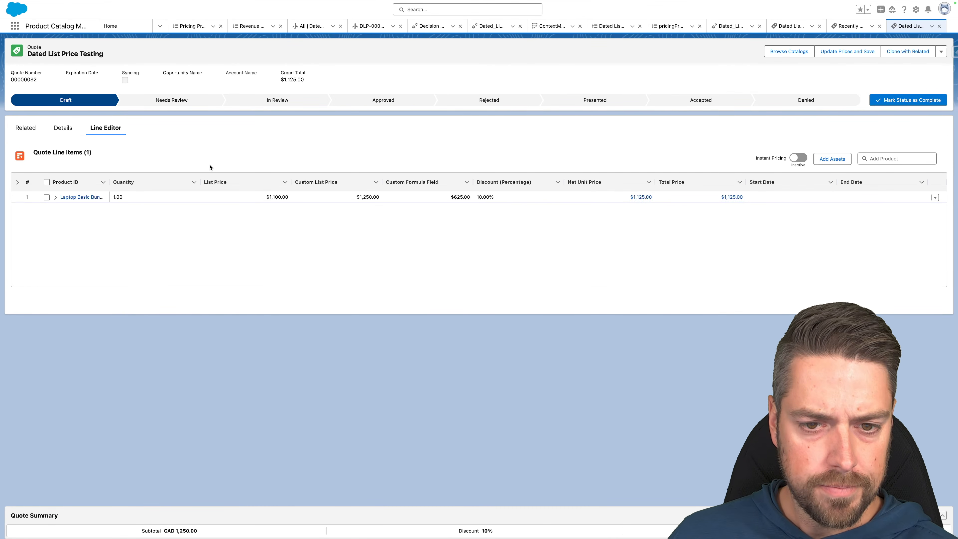
{"action": "left_click", "coordinate": [60, 128]}
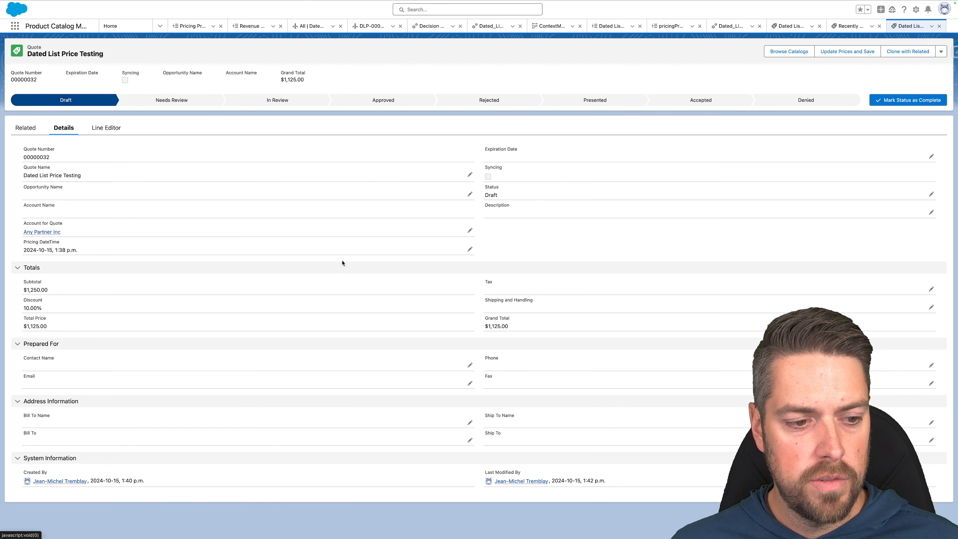
Add the Sales Transaction Type field to the Quote page layout's Quote Information section.
{"action": "left_click", "coordinate": [916, 9]}
{"action": "left_click", "coordinate": [915, 88]}
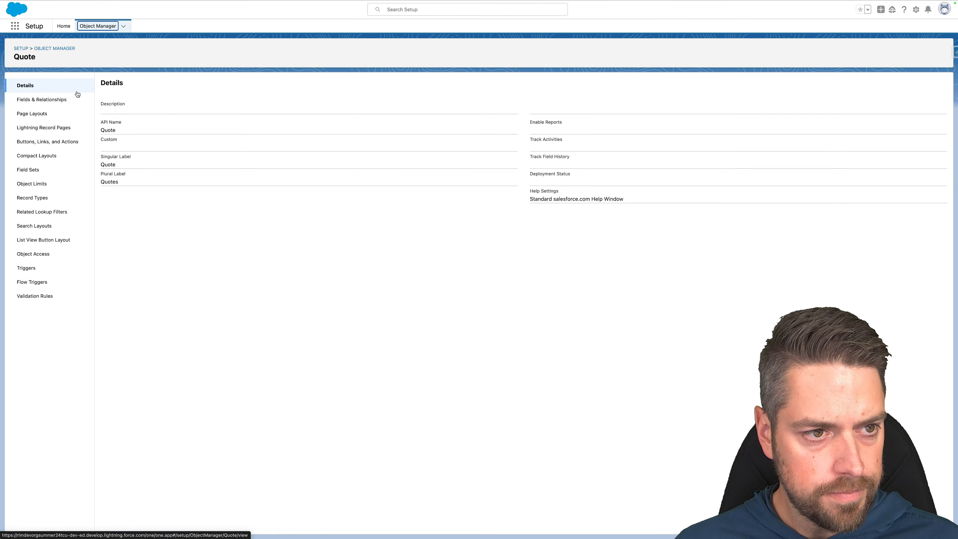
{"action": "left_click", "coordinate": [48, 101]}
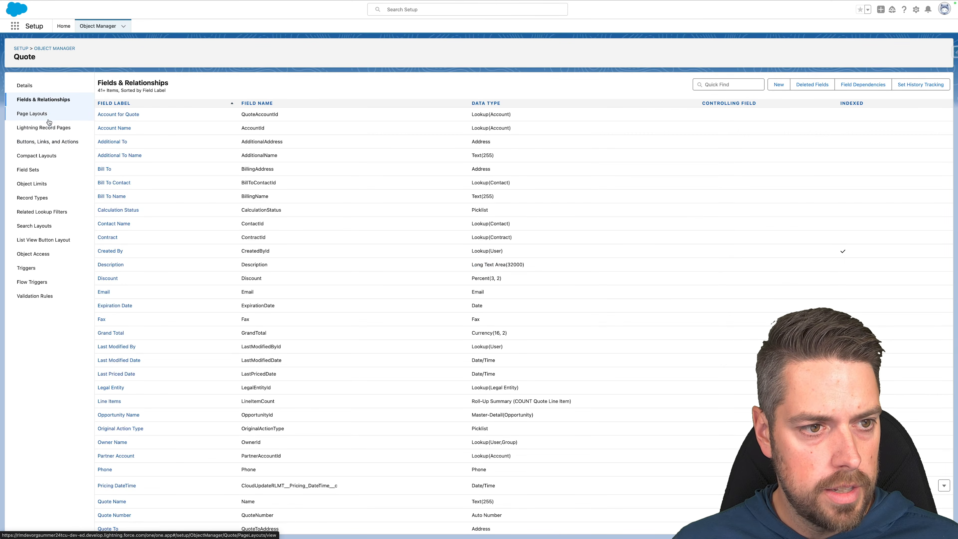
{"action": "left_click", "coordinate": [47, 114]}
{"action": "left_click", "coordinate": [127, 119]}
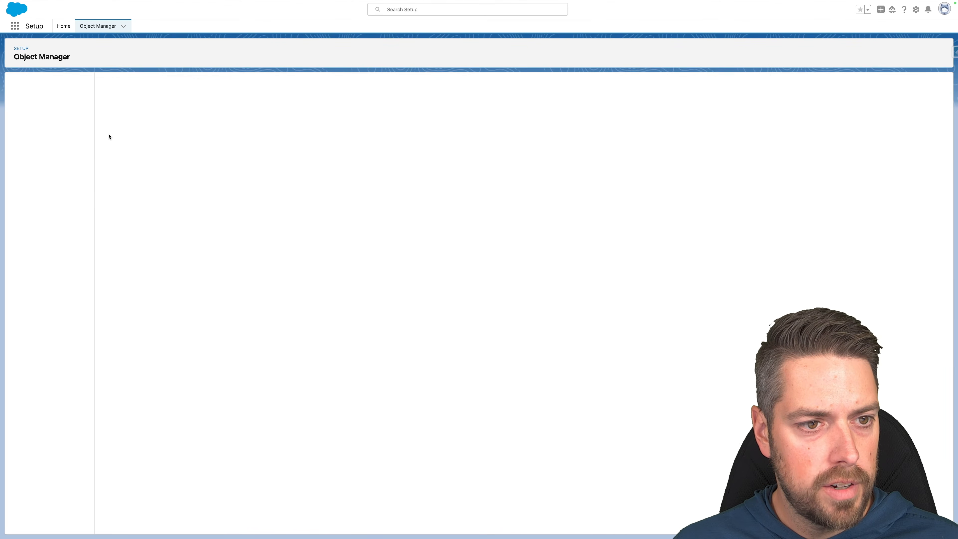
{"action": "left_click", "coordinate": [242, 100]}
{"action": "type", "text": "sale"}
{"action": "left_click_drag", "start_coordinate": [189, 123], "coordinate": [558, 338]}
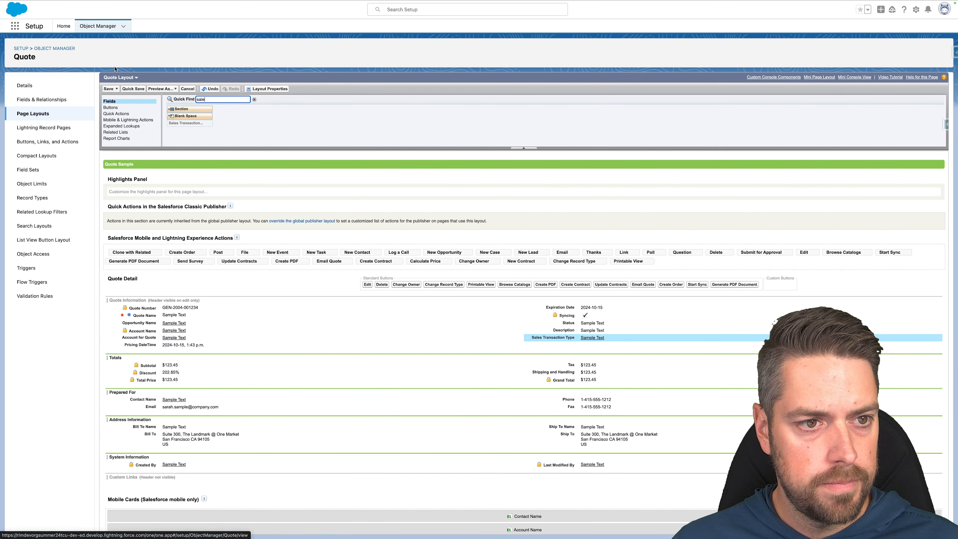
{"action": "left_click", "coordinate": [109, 89]}
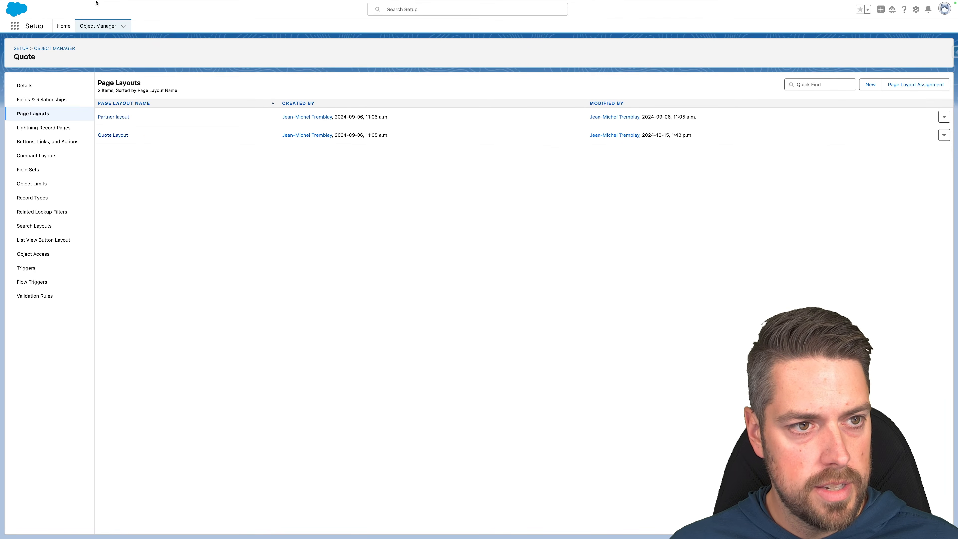
Reload the Dated List Price Testing quote and review its detail fields.
{"action": "left_click", "coordinate": [64, 18]}
{"action": "left_click", "coordinate": [36, 33]}
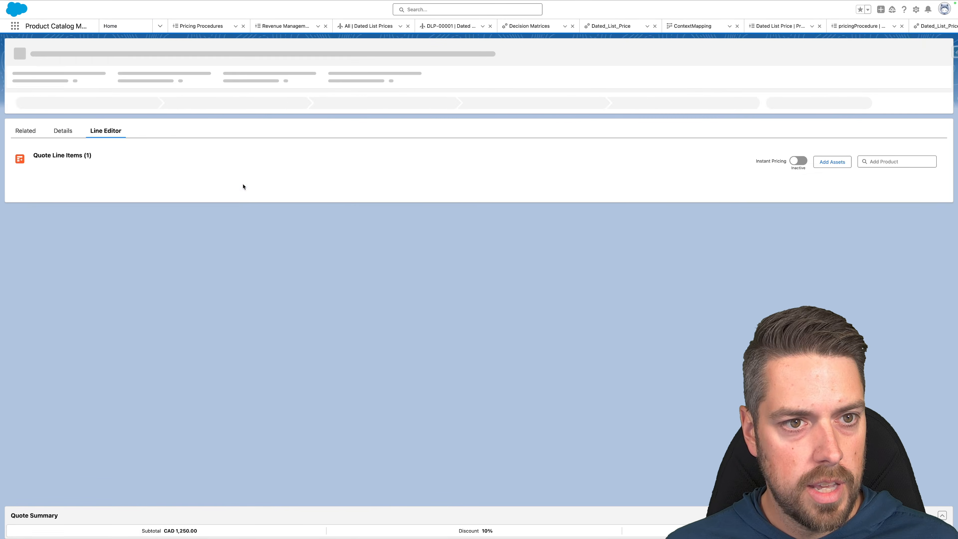
{"action": "left_click", "coordinate": [56, 129]}
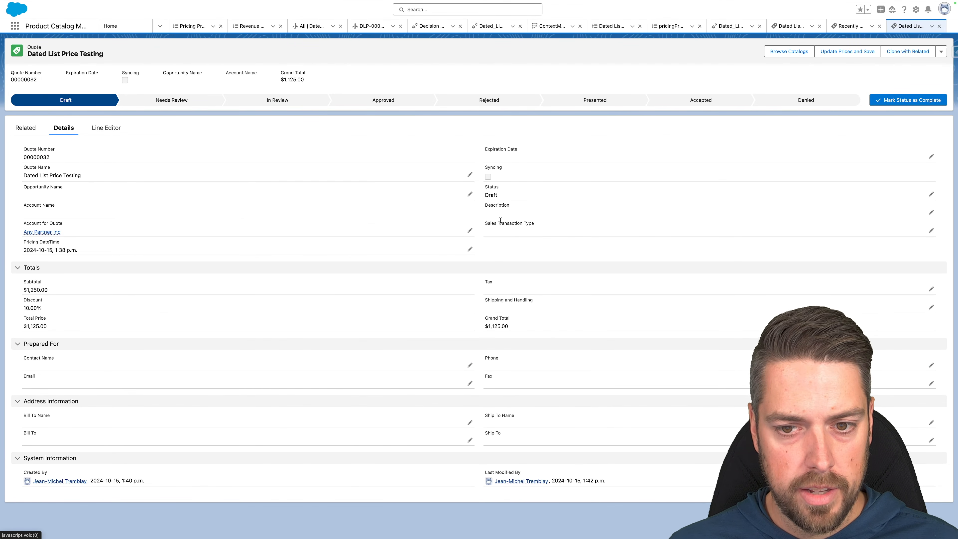
{"action": "left_click", "coordinate": [15, 26]}
Save a new Sales Transaction Type 'Dated List Price' with pricing procedure Dated_List_Price.
{"action": "type", "text": "sales tra"}
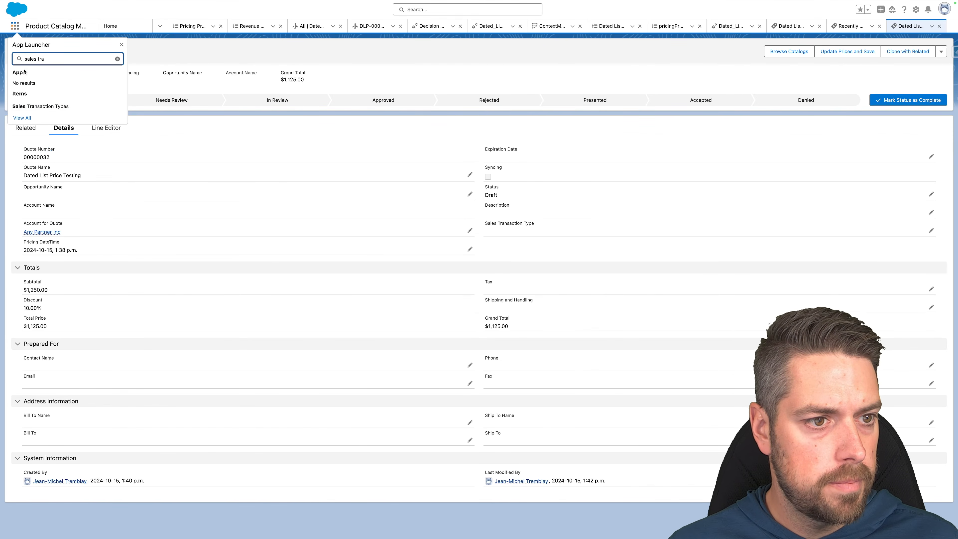
{"action": "left_click", "coordinate": [35, 108]}
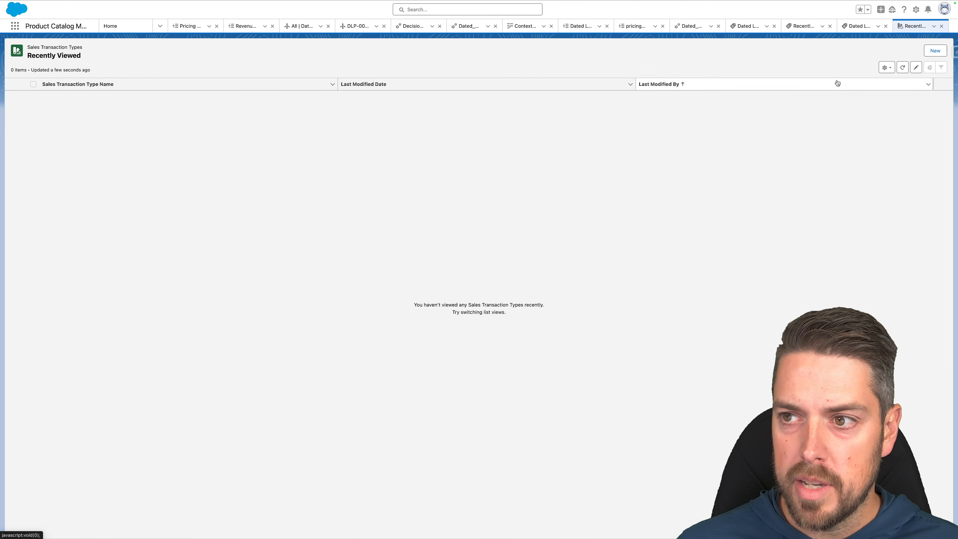
{"action": "left_click", "coordinate": [934, 51]}
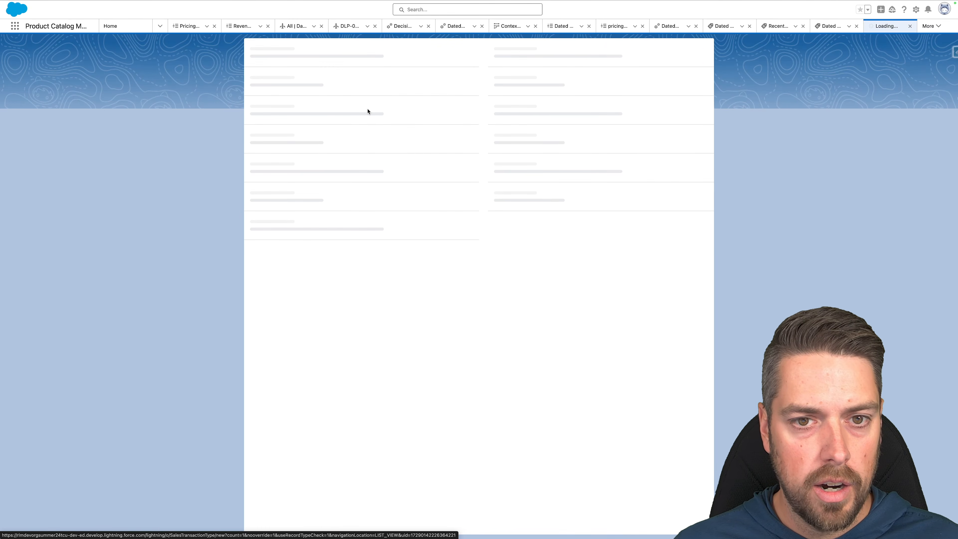
{"action": "type", "text": "Da"}
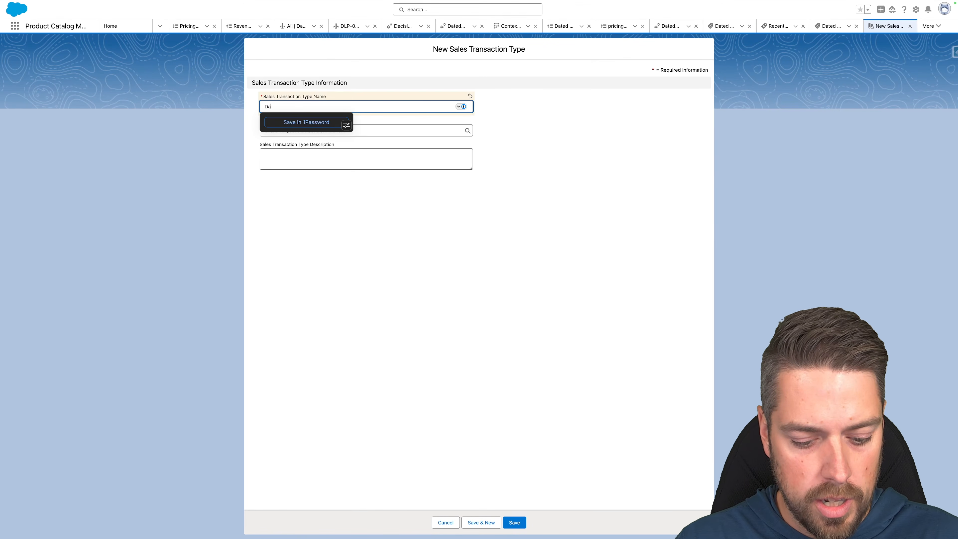
{"action": "type", "text": "ted List Price"}
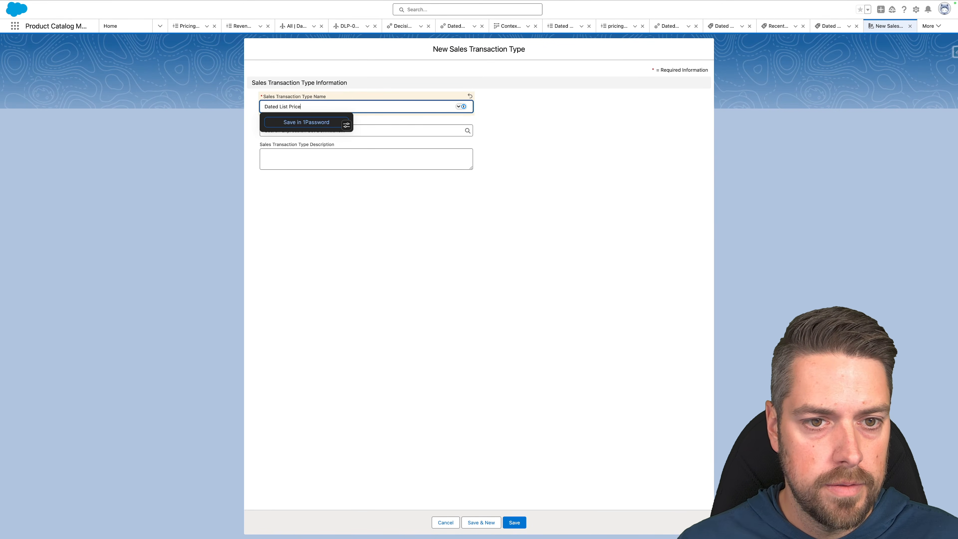
{"action": "left_click", "coordinate": [306, 131]}
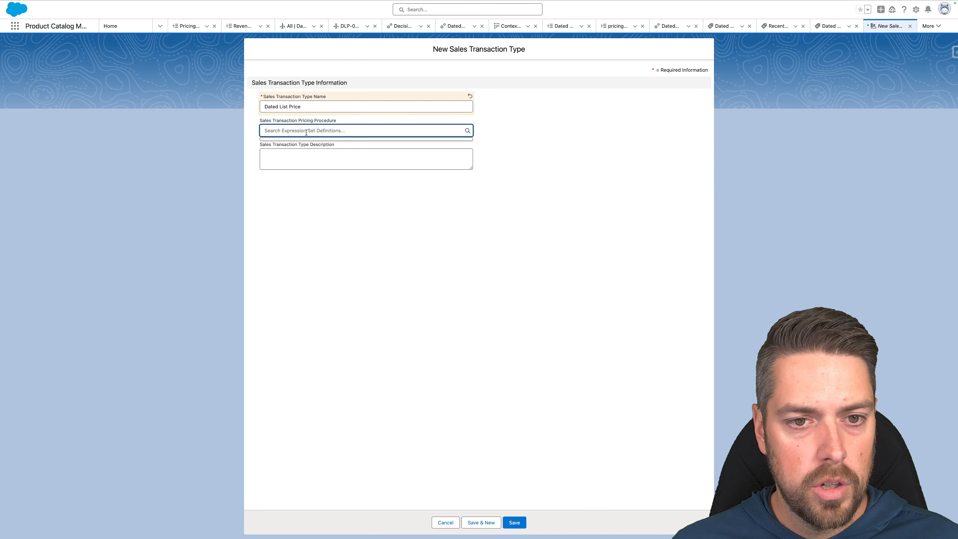
{"action": "type", "text": "dated"}
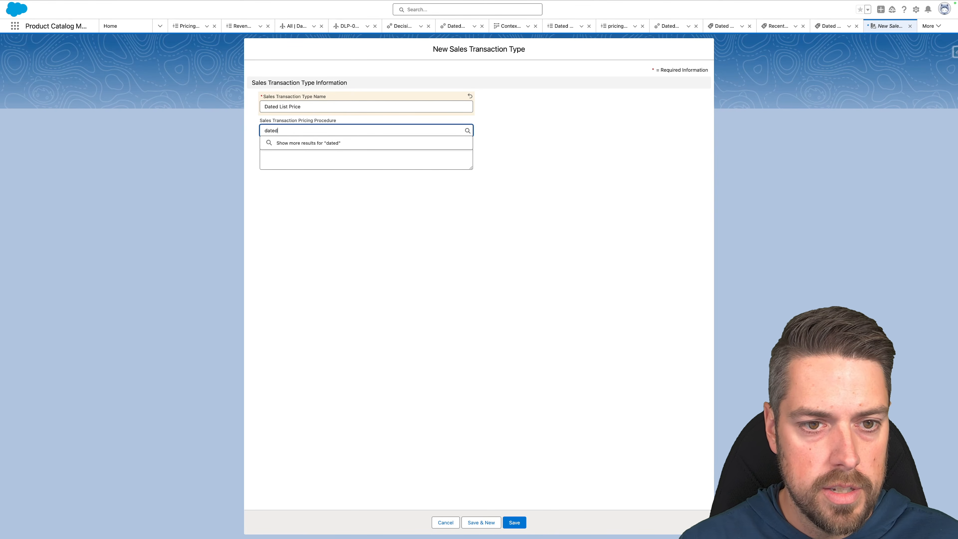
{"action": "left_click", "coordinate": [329, 143]}
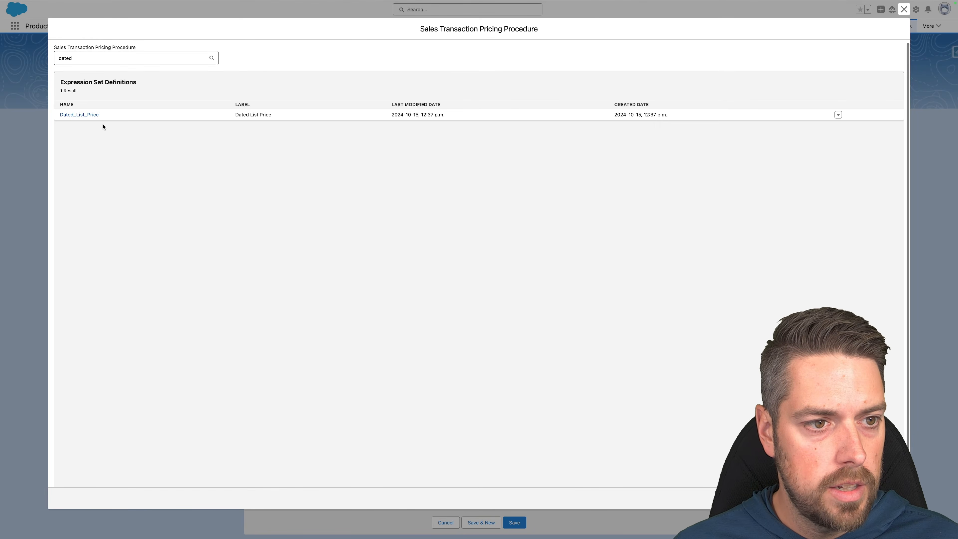
{"action": "left_click", "coordinate": [84, 116]}
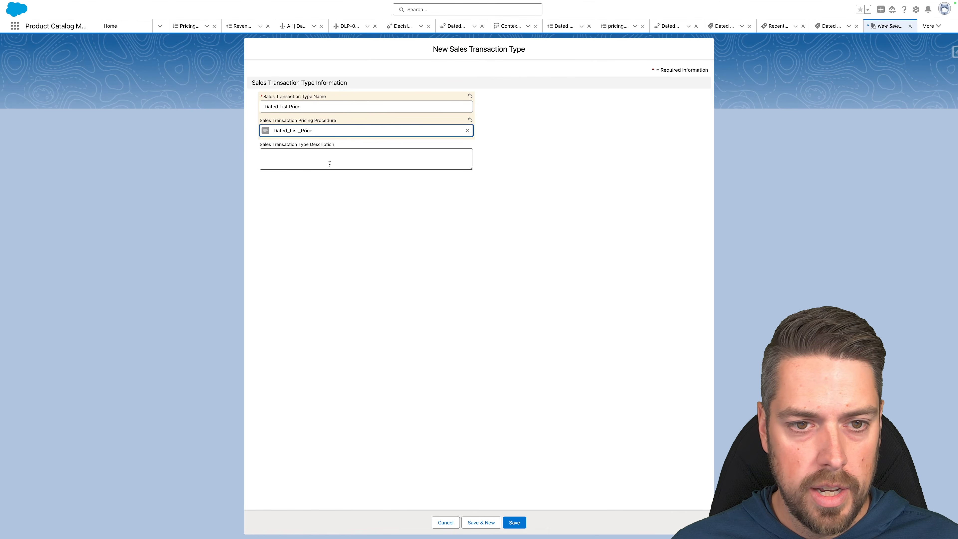
{"action": "left_click", "coordinate": [515, 523]}
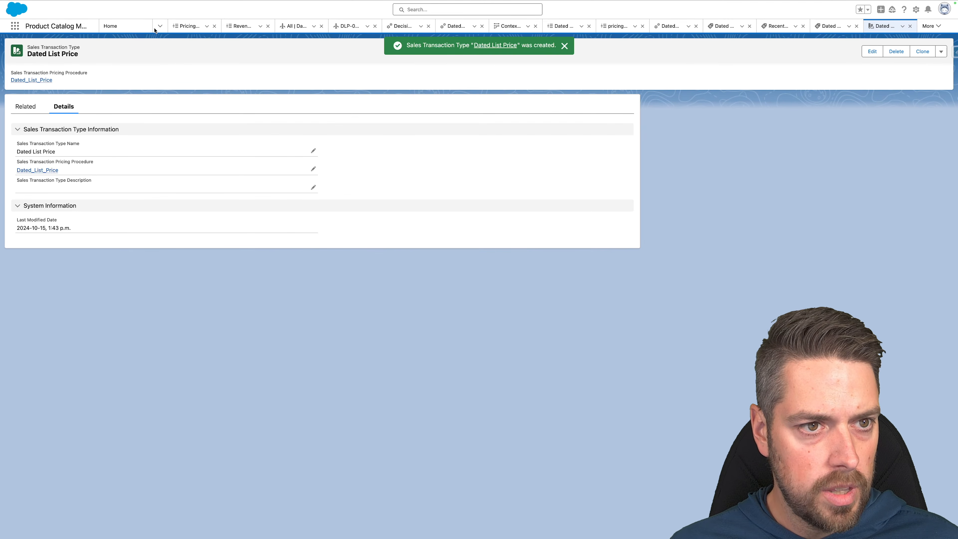
{"action": "left_click", "coordinate": [14, 26]}
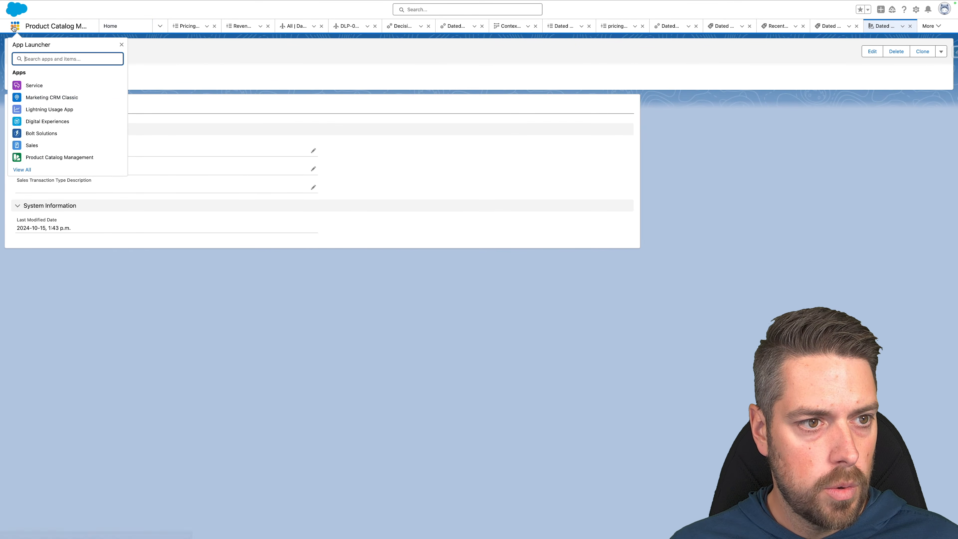
{"action": "type", "text": "sales tra"}
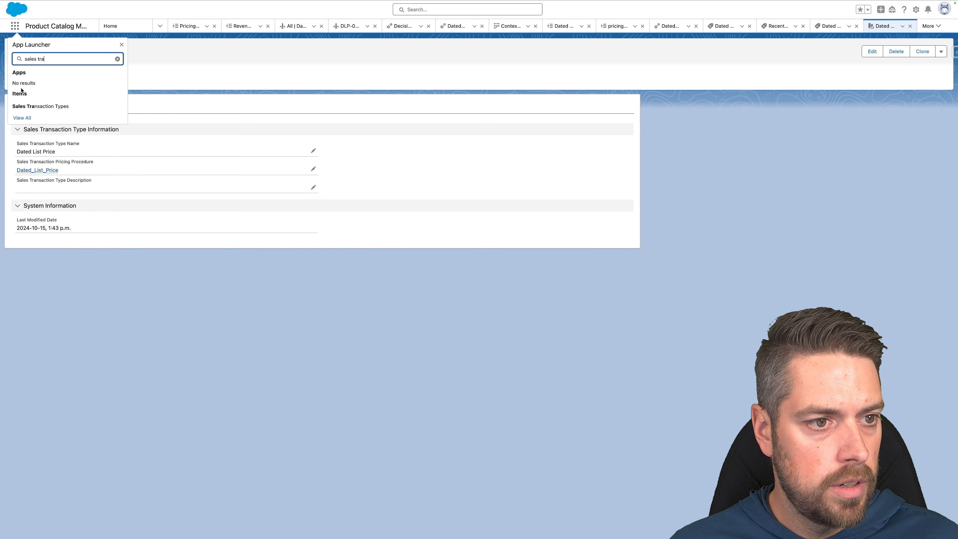
Start a new Sales Transaction Type named Standard Pricing and search pricing procedures for 'Revenue'.
{"action": "left_click", "coordinate": [39, 106]}
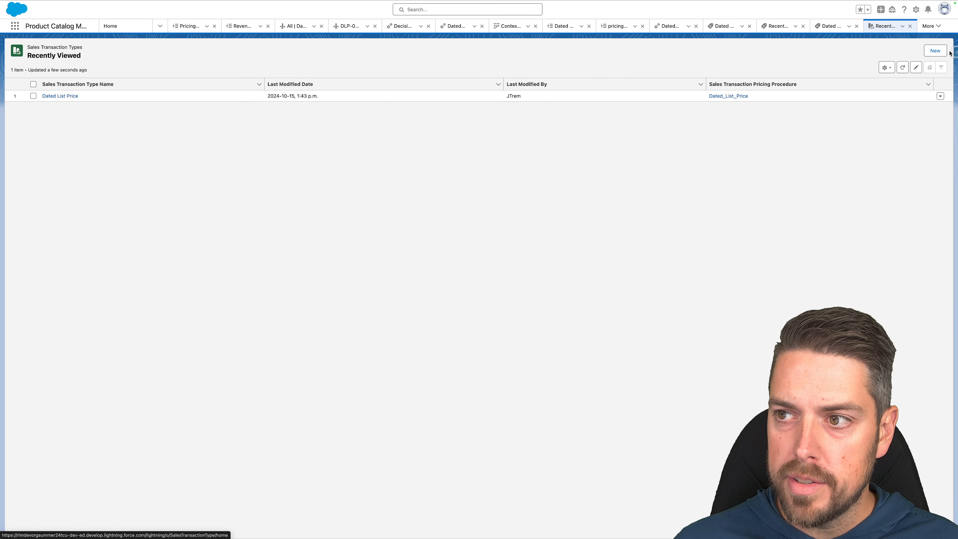
{"action": "left_click", "coordinate": [945, 50]}
{"action": "type", "text": "Standard Pricing"}
{"action": "key", "text": "Tab"}
{"action": "type", "text": "Re"}
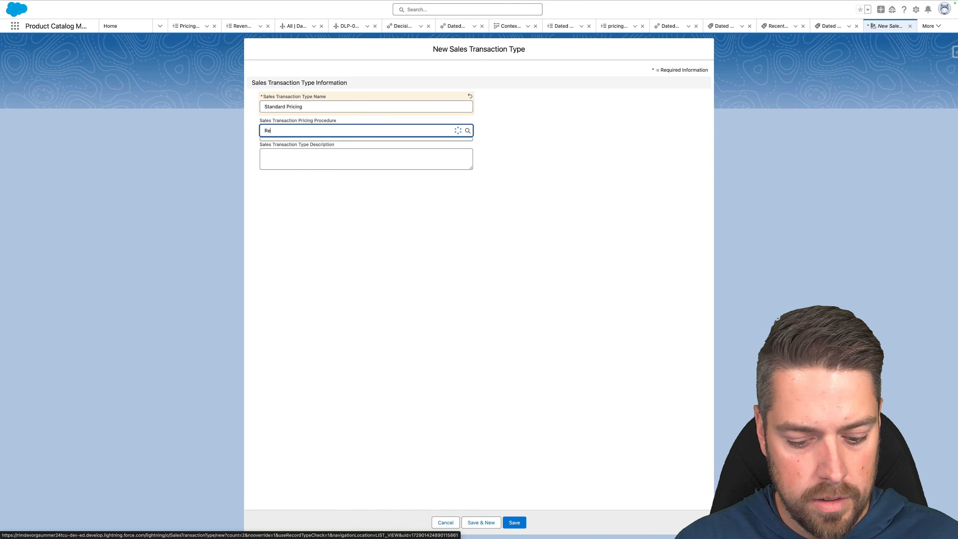
{"action": "type", "text": "venue"}
{"action": "left_click", "coordinate": [323, 142]}
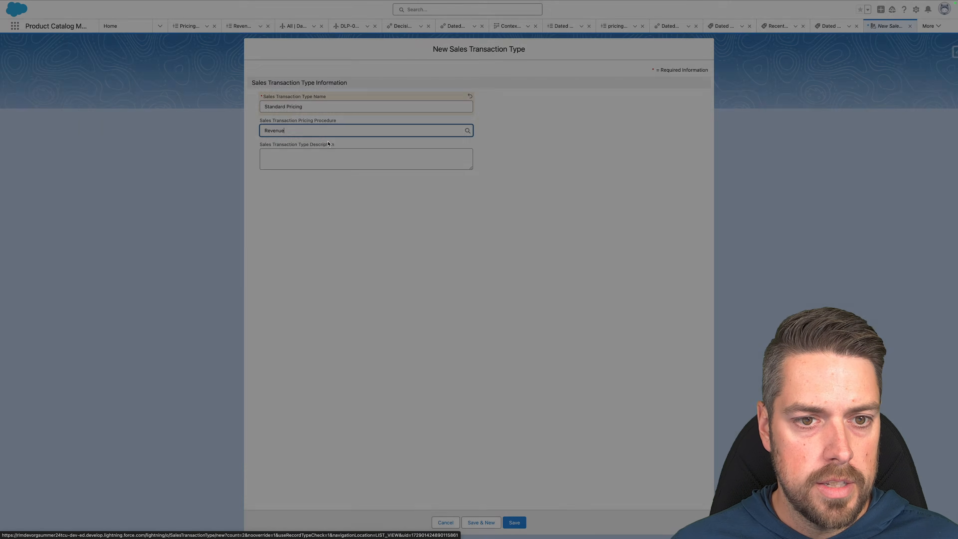
Search 'rev', choose Rev_Mgmt_Default_Pricing_Procedure, and save the Standard Pricing transaction type.
{"action": "left_click", "coordinate": [106, 62]}
{"action": "key", "text": "super+a"}
{"action": "type", "text": "rev"}
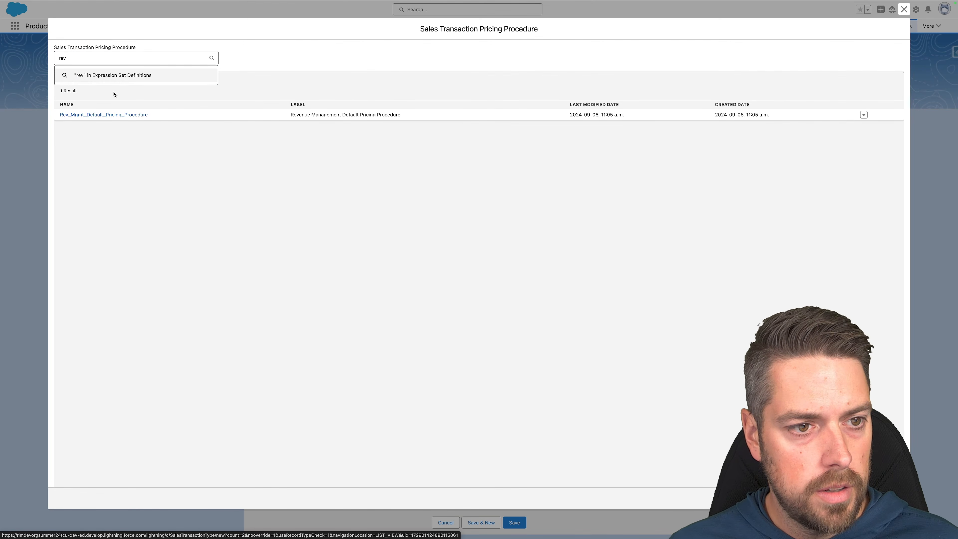
{"action": "left_click", "coordinate": [97, 115]}
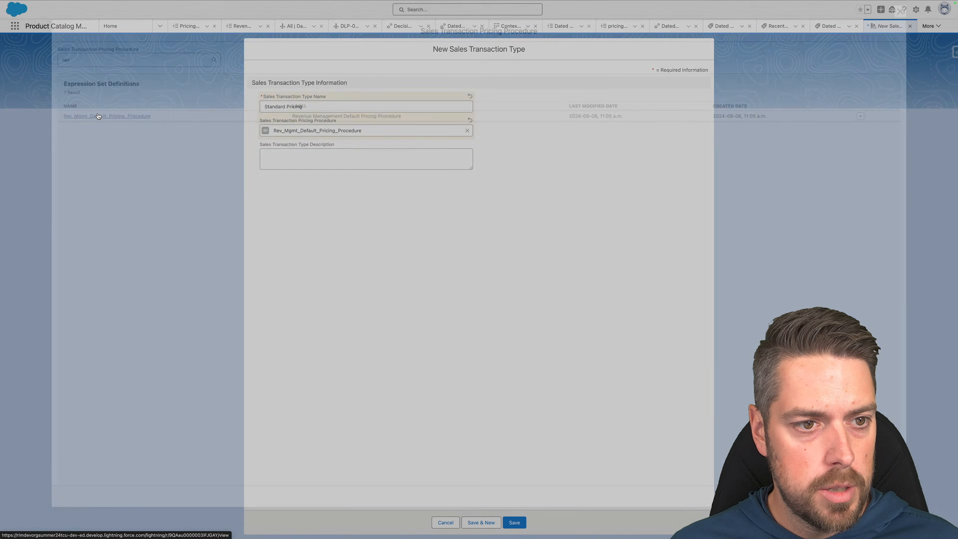
{"action": "left_click", "coordinate": [513, 528]}
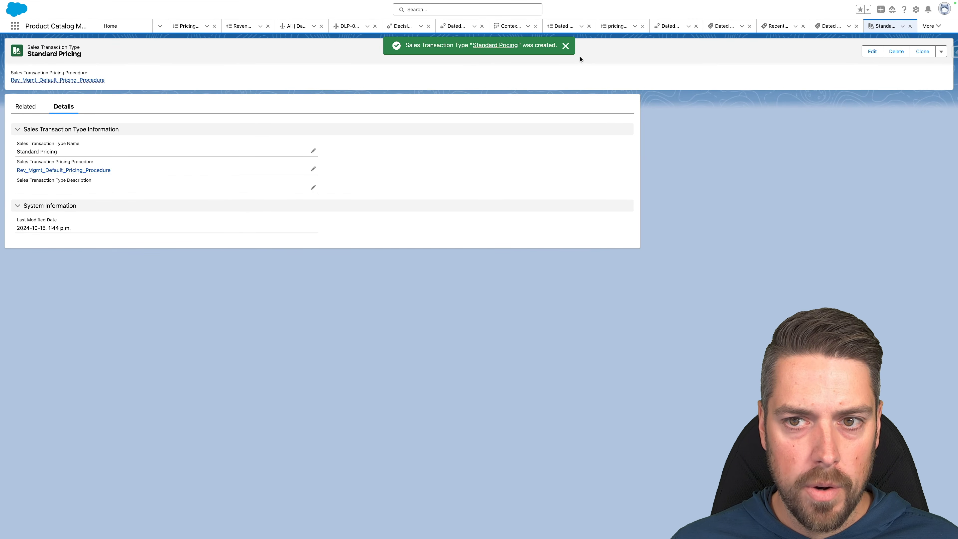
{"action": "left_click", "coordinate": [565, 47]}
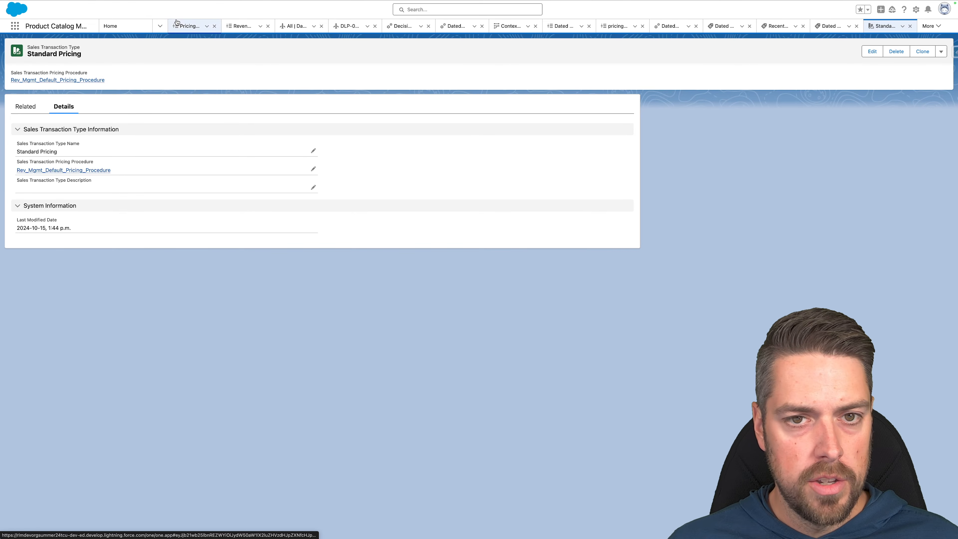
{"action": "left_click", "coordinate": [15, 28]}
Go to the Quotes list, start a new quote, and review the available sales transaction types.
{"action": "type", "text": "quotes"}
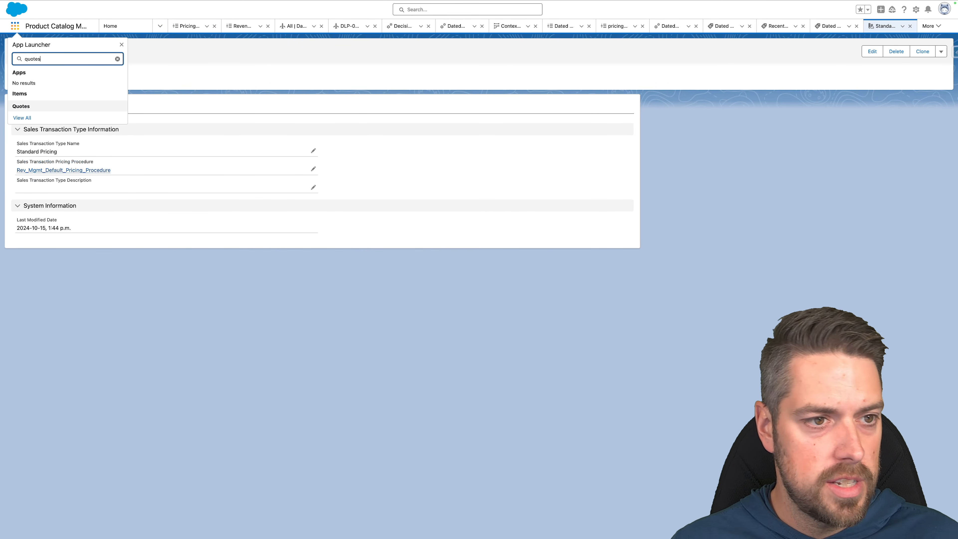
{"action": "left_click", "coordinate": [22, 106]}
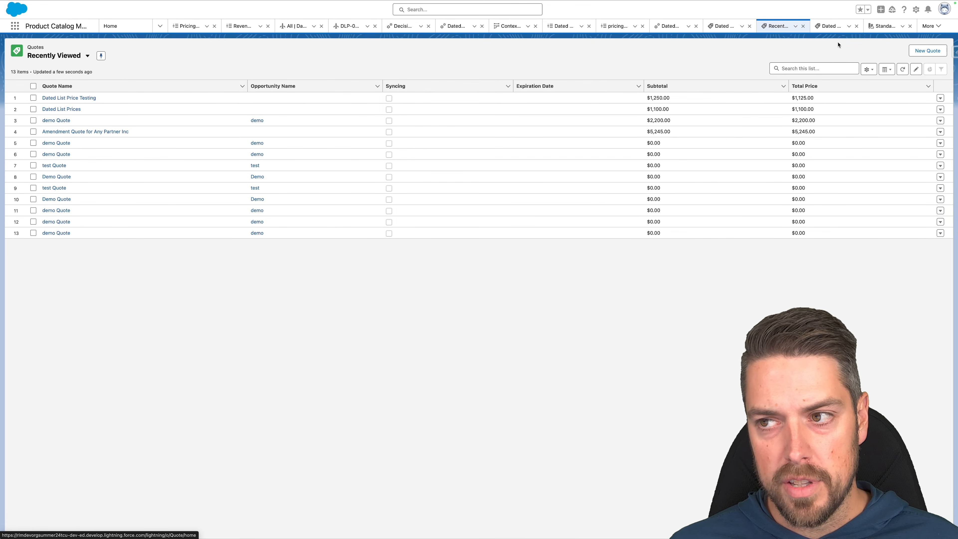
{"action": "left_click", "coordinate": [923, 53]}
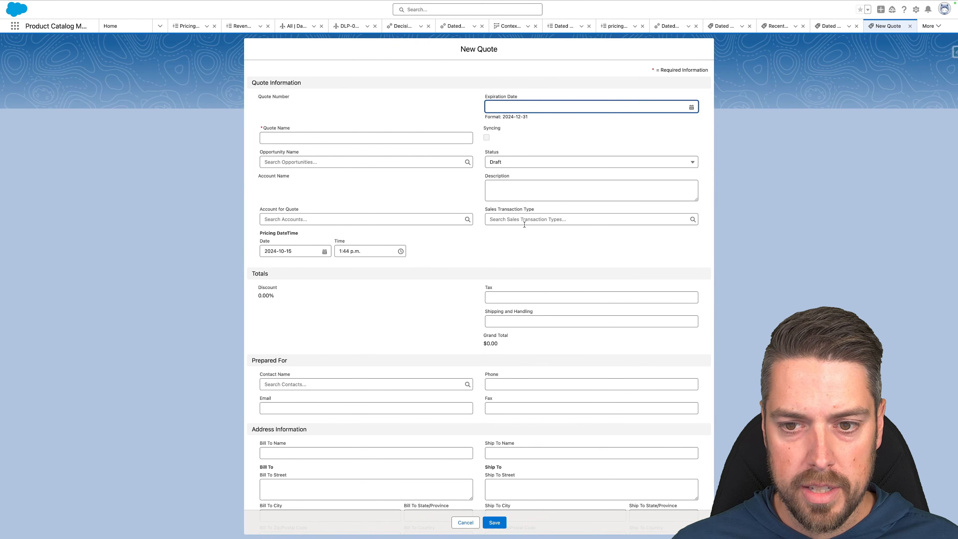
{"action": "left_click", "coordinate": [509, 215]}
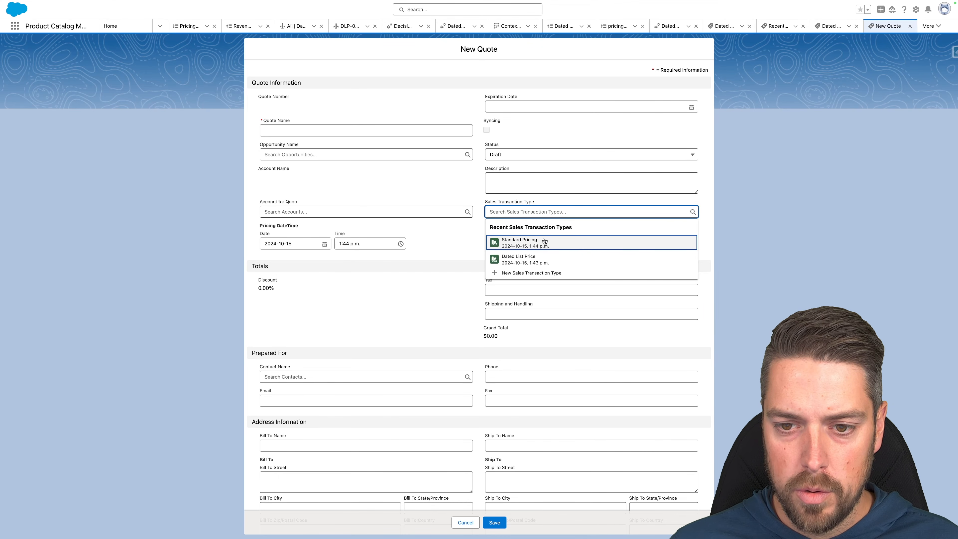
Name the quote Standard Pricing, with account Any Partner Inc and transaction type Standard Pricing, and save.
{"action": "left_click", "coordinate": [340, 130]}
{"action": "type", "text": "S"}
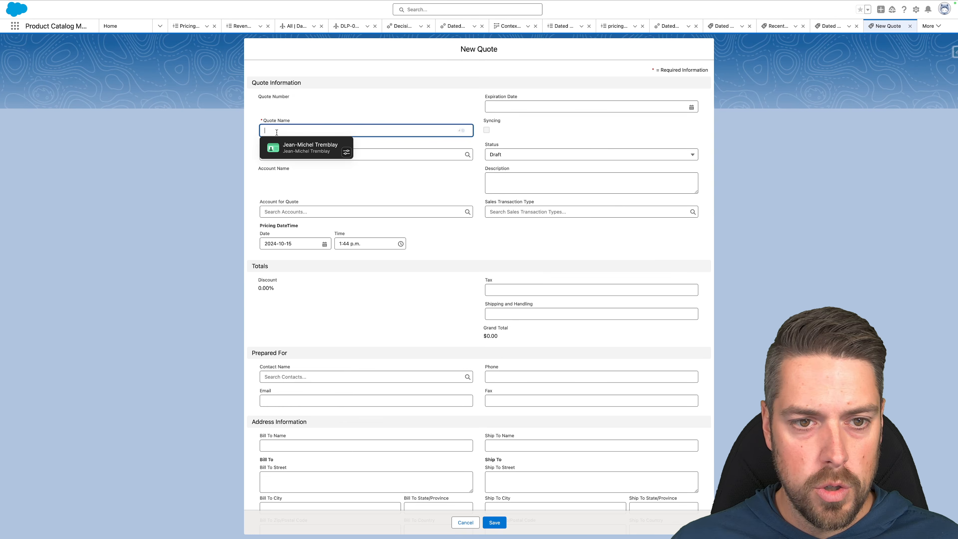
{"action": "type", "text": "tandard Pricing"}
{"action": "key", "text": "Tab"}
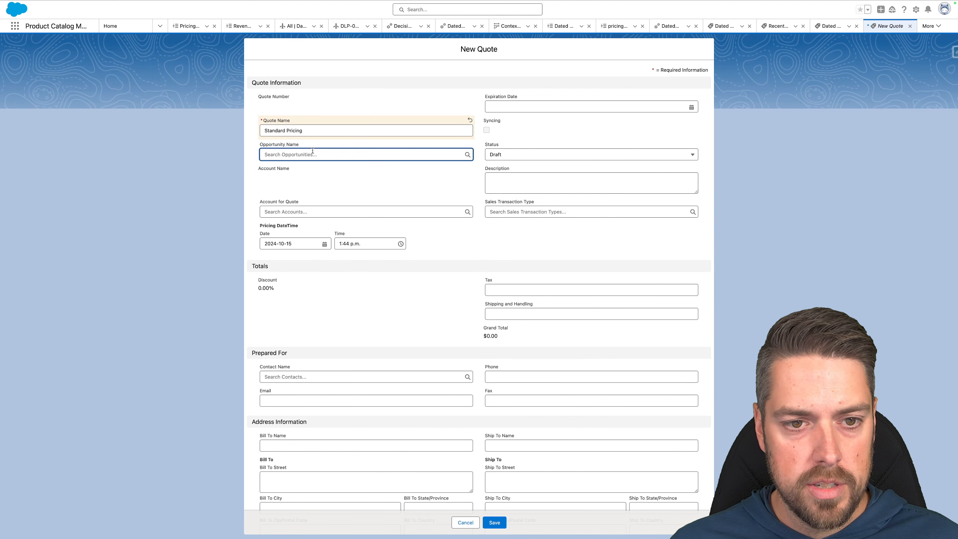
{"action": "left_click", "coordinate": [290, 216]}
{"action": "left_click", "coordinate": [319, 250]}
{"action": "left_click", "coordinate": [517, 211]}
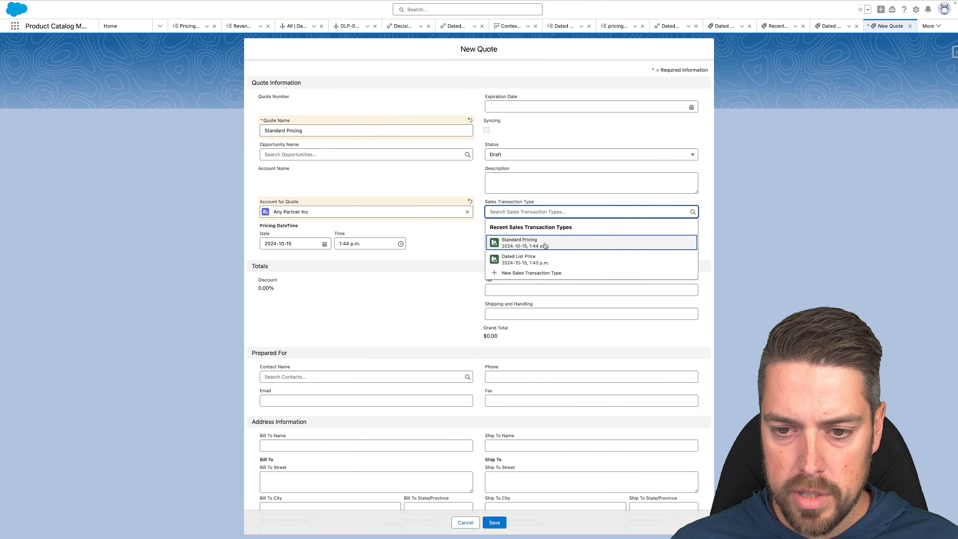
{"action": "left_click", "coordinate": [544, 245]}
{"action": "left_click", "coordinate": [494, 522]}
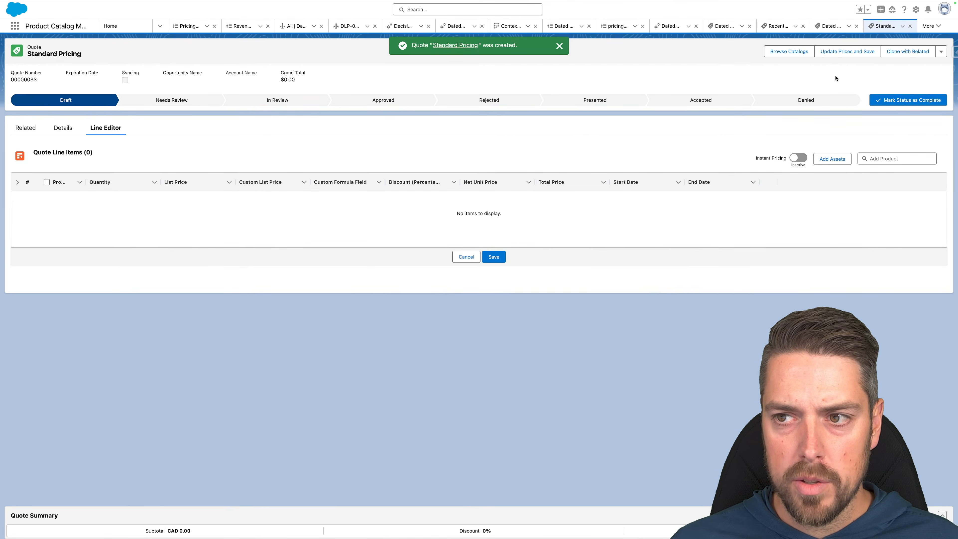
Add one Laptop Basic Bundle from the Hardware Catalog using the Standard Price Book, and save.
{"action": "left_click", "coordinate": [789, 52]}
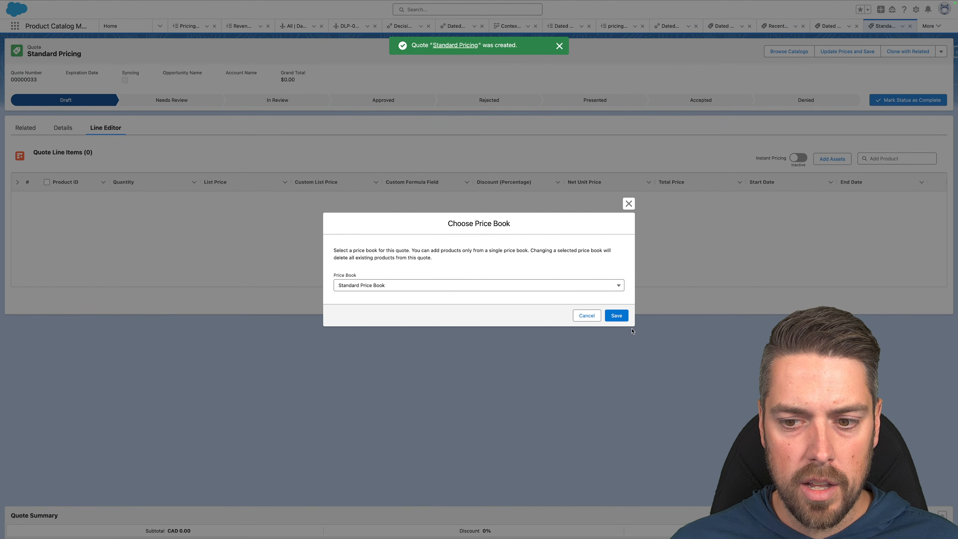
{"action": "left_click", "coordinate": [616, 316]}
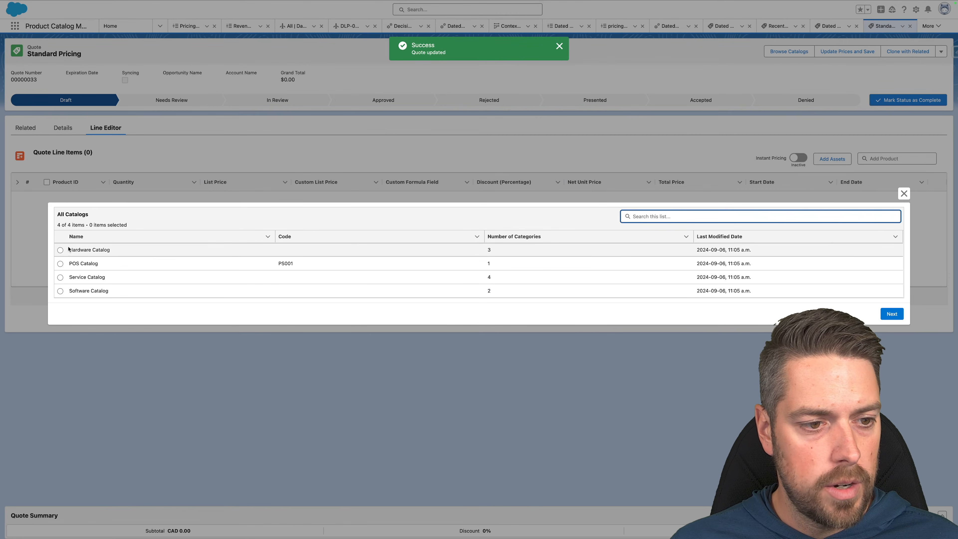
{"action": "left_click", "coordinate": [61, 249]}
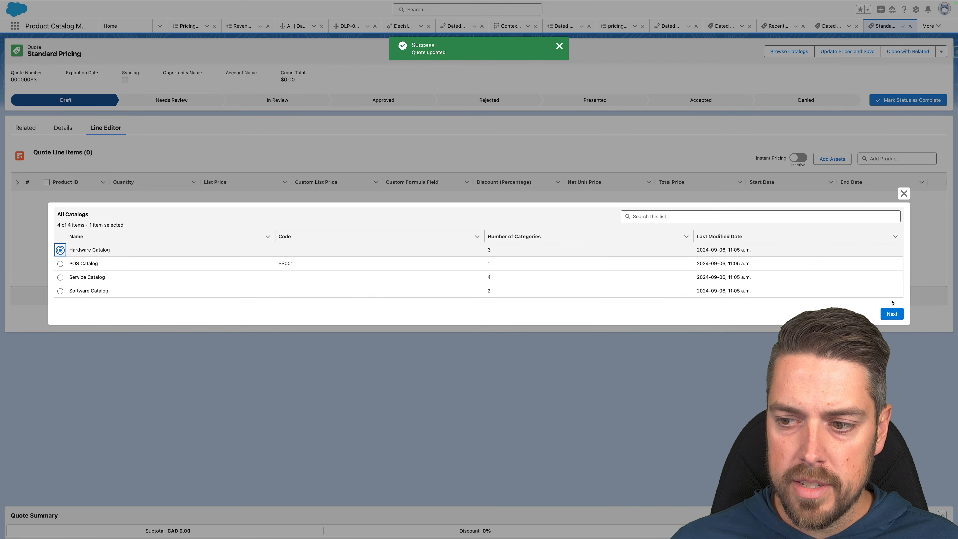
{"action": "left_click", "coordinate": [891, 313]}
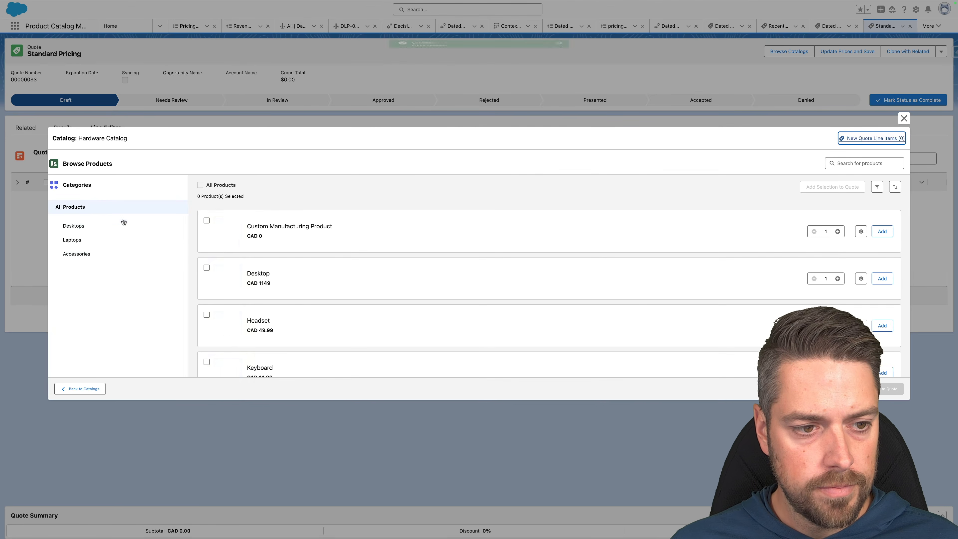
{"action": "scroll", "coordinate": [321, 276], "scroll_direction": "down", "scroll_amount": 6}
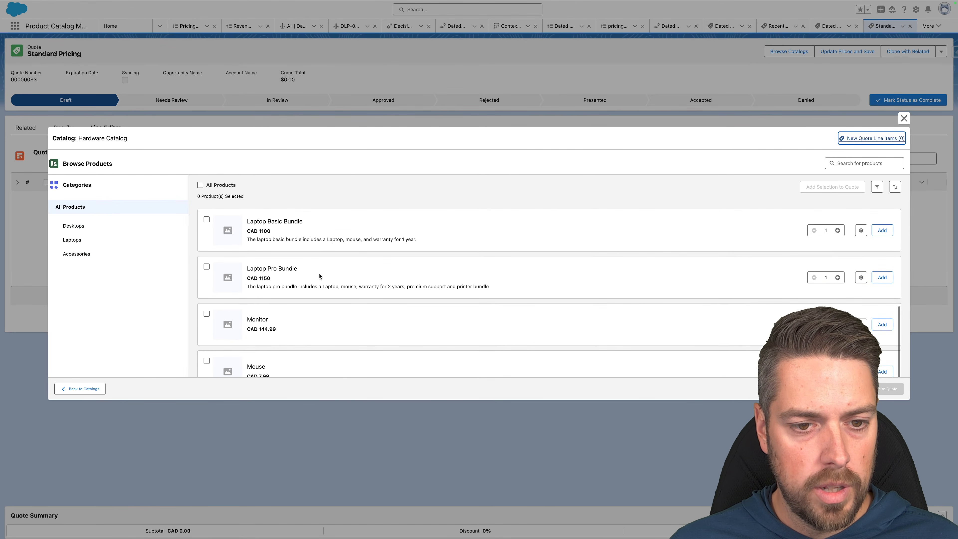
{"action": "left_click", "coordinate": [882, 230]}
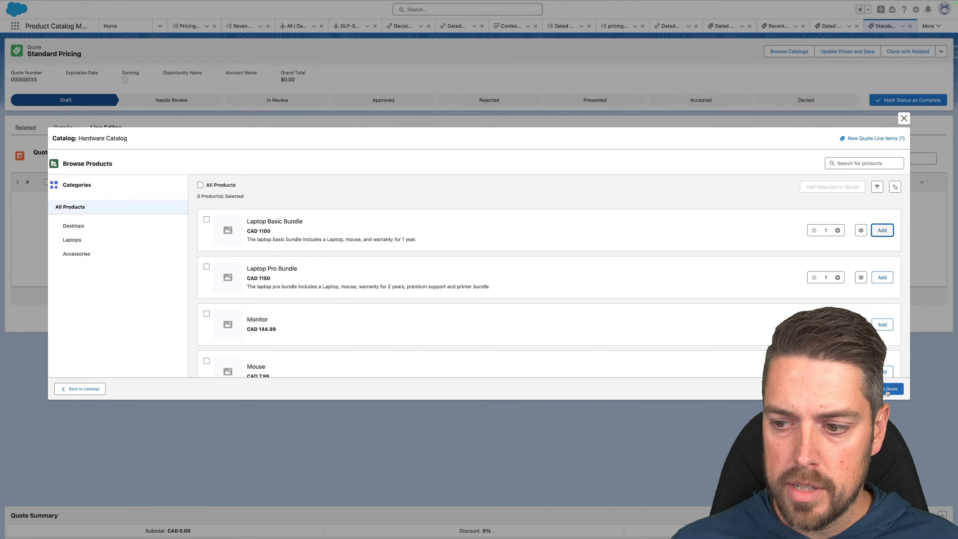
{"action": "left_click", "coordinate": [887, 389]}
{"action": "left_click", "coordinate": [497, 297]}
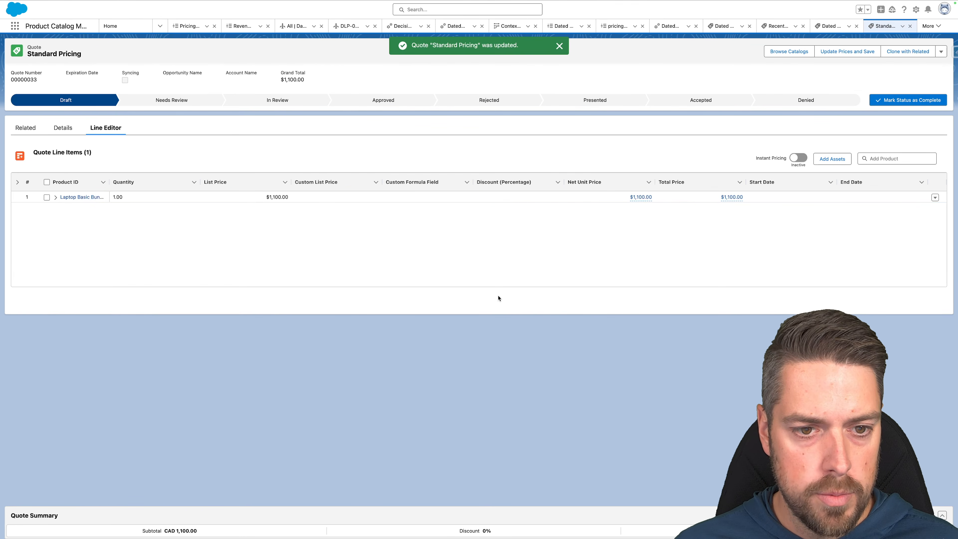
Check the Laptop Basic Bundle's $1,100.00 list price and open the quote's additional actions.
{"action": "left_click", "coordinate": [268, 199]}
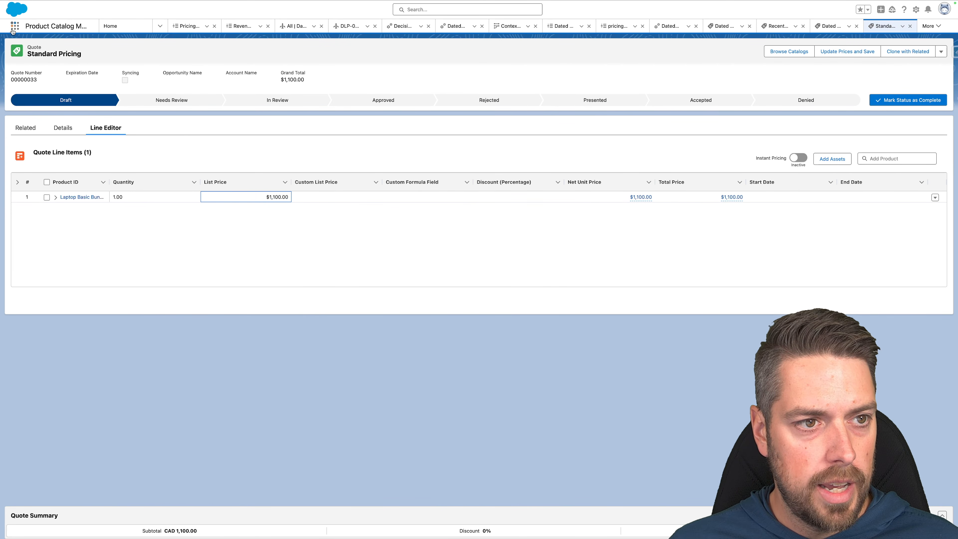
{"action": "left_click", "coordinate": [941, 52]}
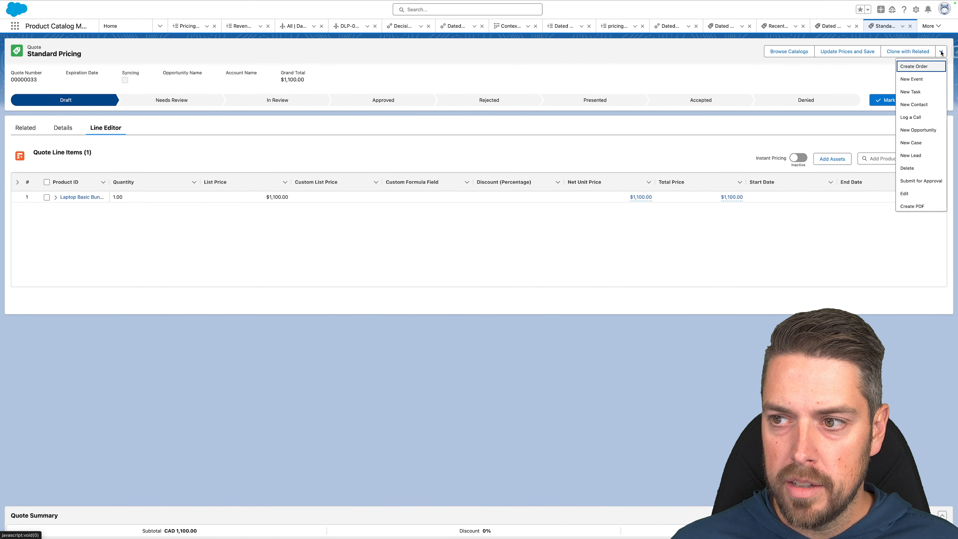
{"action": "scroll", "coordinate": [915, 188], "scroll_direction": "down", "scroll_amount": 3}
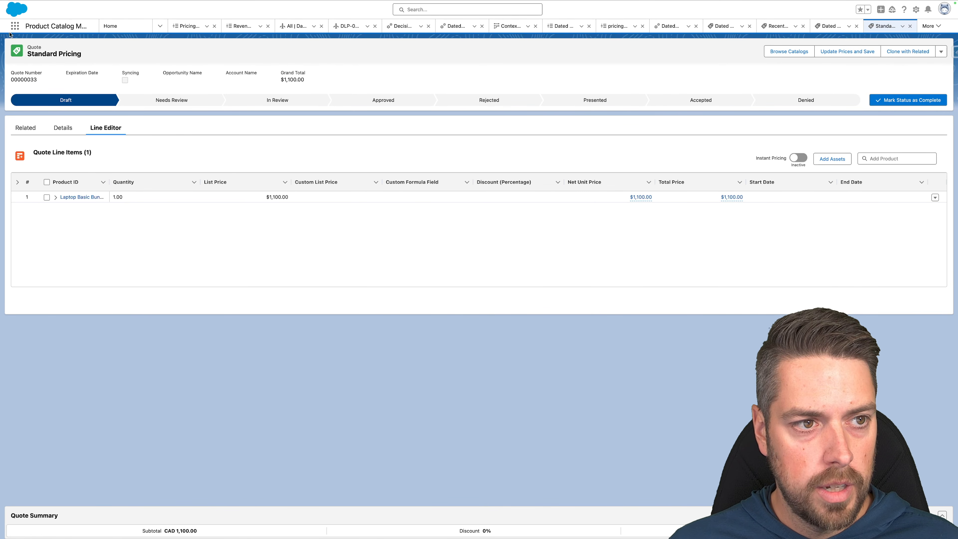
Find Quotes in the App Launcher and start a new quote.
{"action": "left_click", "coordinate": [15, 25]}
{"action": "type", "text": "quotes"}
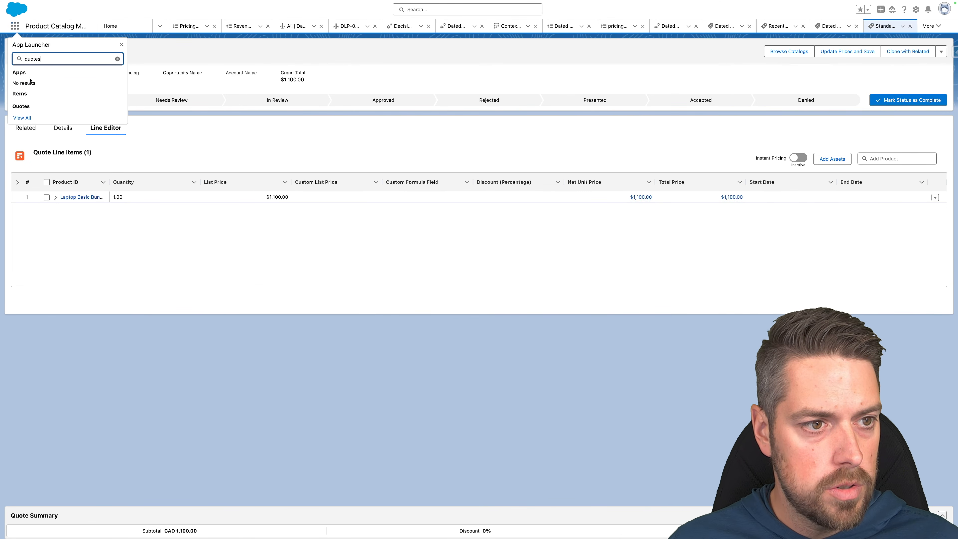
{"action": "left_click", "coordinate": [23, 106]}
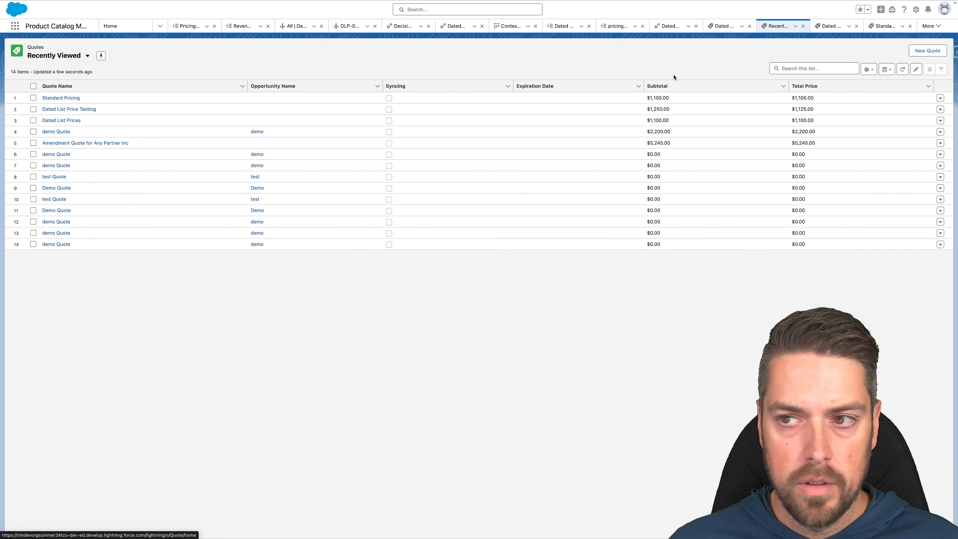
{"action": "left_click", "coordinate": [928, 51]}
Name the quote Dated List Price, with account Any Partner Inc and transaction type Dated List Price, and save.
{"action": "type", "text": "Dated Liu"}
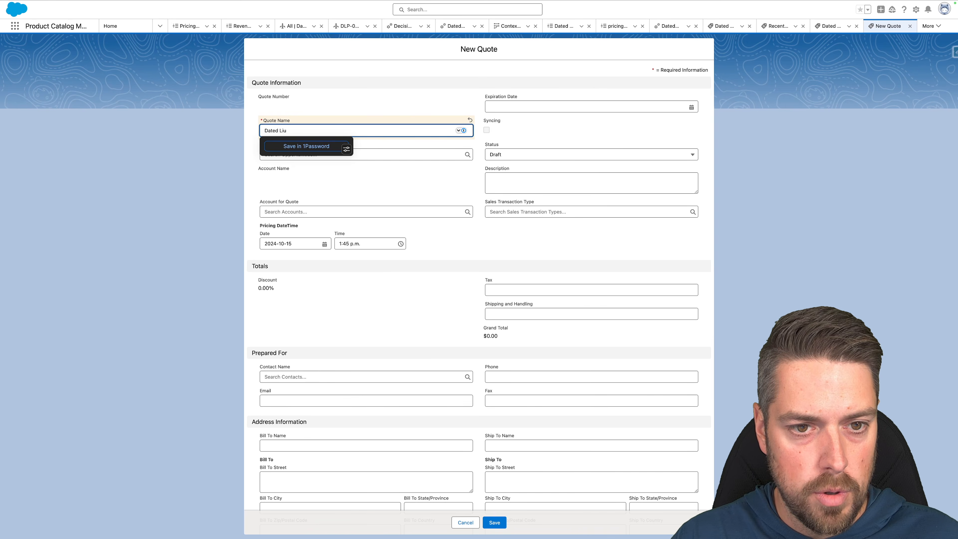
{"action": "type", "text": "st Price"}
{"action": "key", "text": "Tab"}
{"action": "left_click", "coordinate": [352, 212]}
{"action": "left_click", "coordinate": [316, 256]}
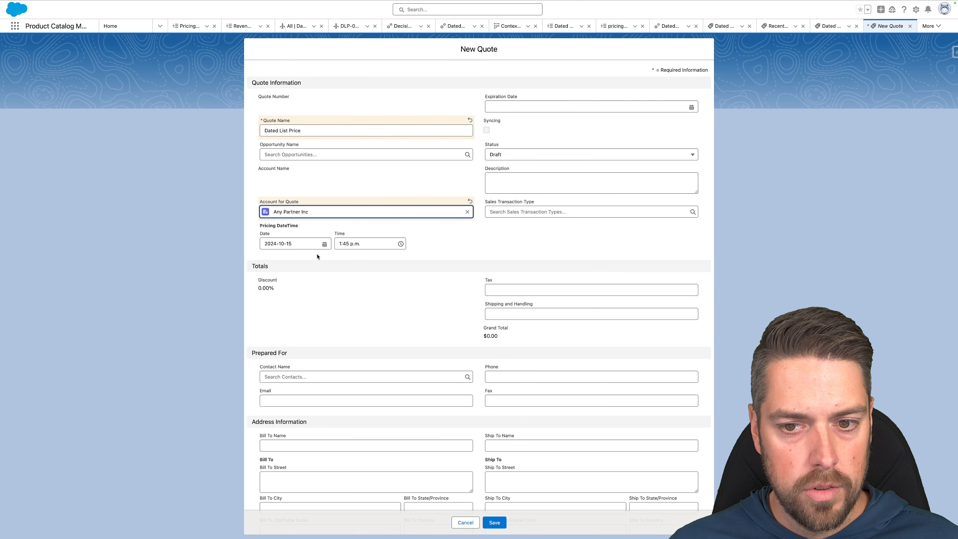
{"action": "left_click", "coordinate": [544, 209]}
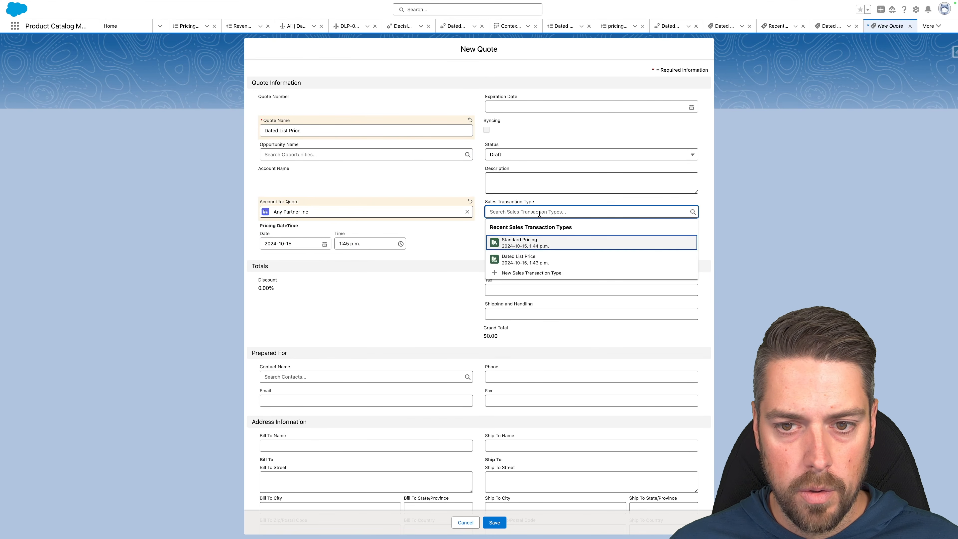
{"action": "left_click", "coordinate": [532, 260]}
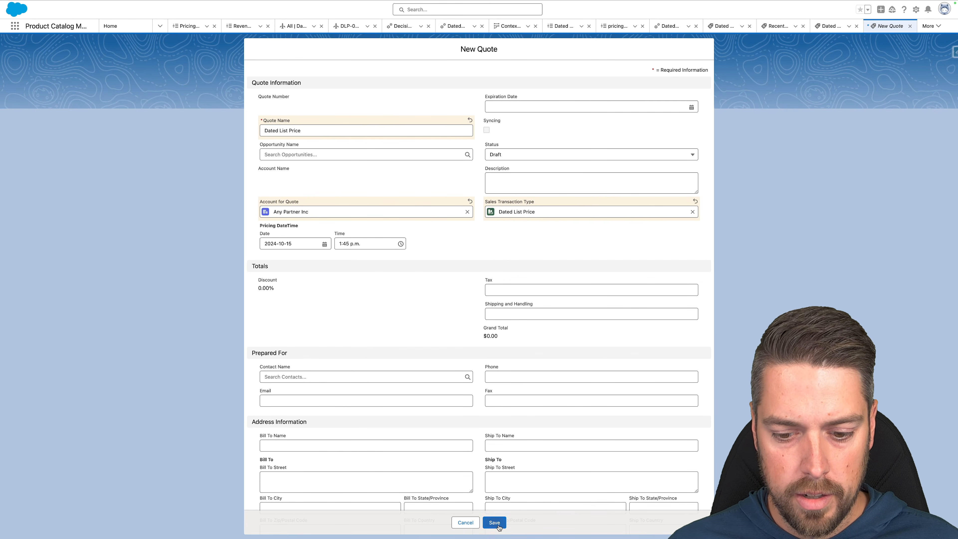
{"action": "left_click", "coordinate": [498, 526]}
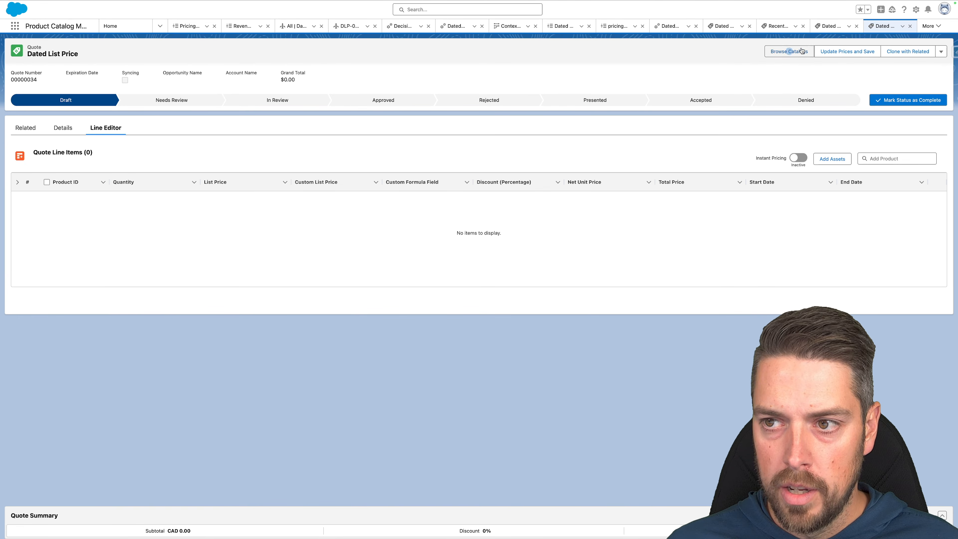
Confirm the Standard Price Book and add one Laptop Basic Bundle from the Hardware Catalog to the quote.
{"action": "left_click", "coordinate": [789, 52]}
{"action": "left_click", "coordinate": [617, 316]}
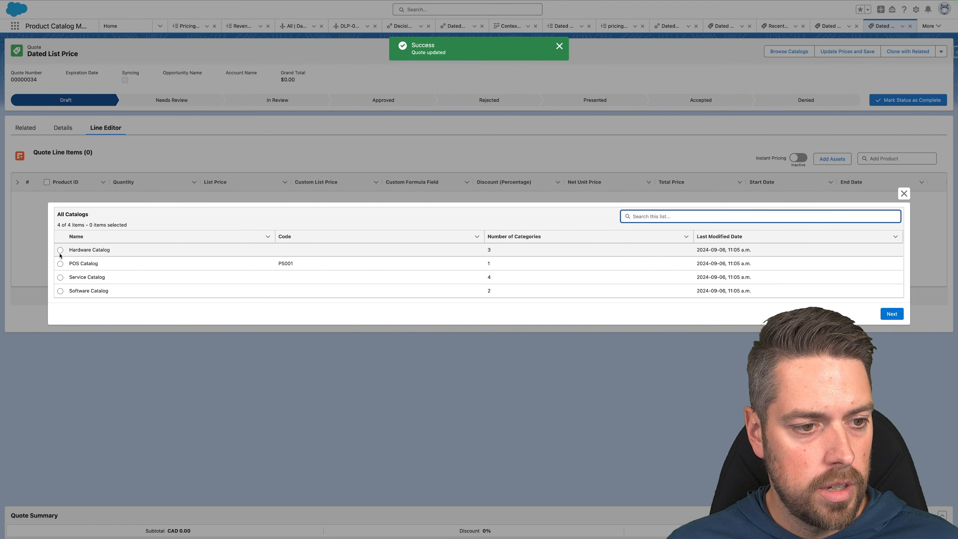
{"action": "left_click", "coordinate": [61, 250]}
{"action": "left_click", "coordinate": [891, 314]}
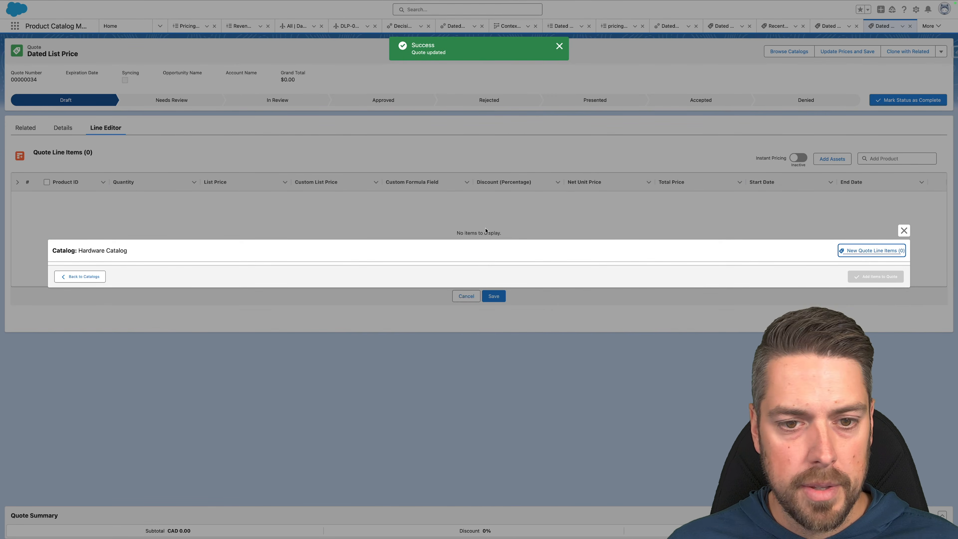
{"action": "scroll", "coordinate": [305, 257], "scroll_direction": "down", "scroll_amount": 5}
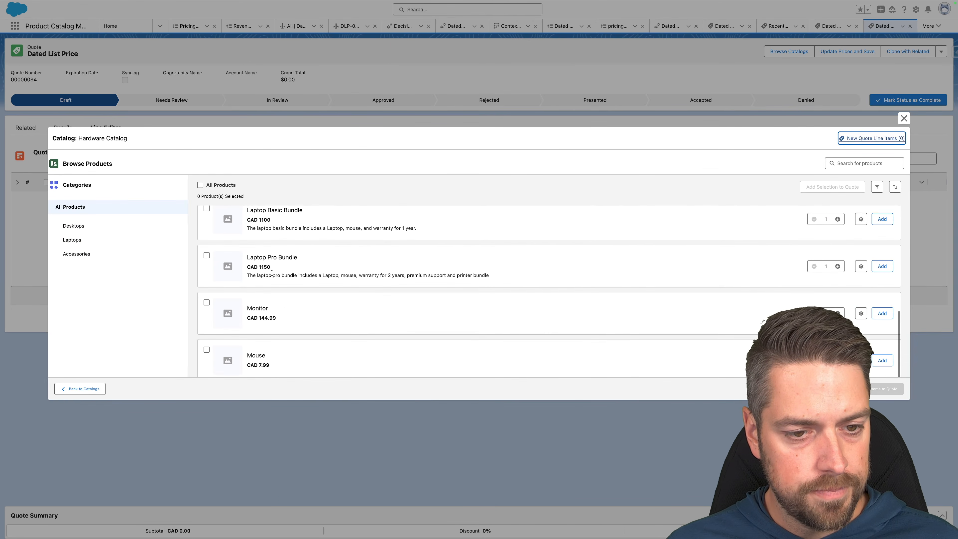
{"action": "left_click", "coordinate": [882, 217]}
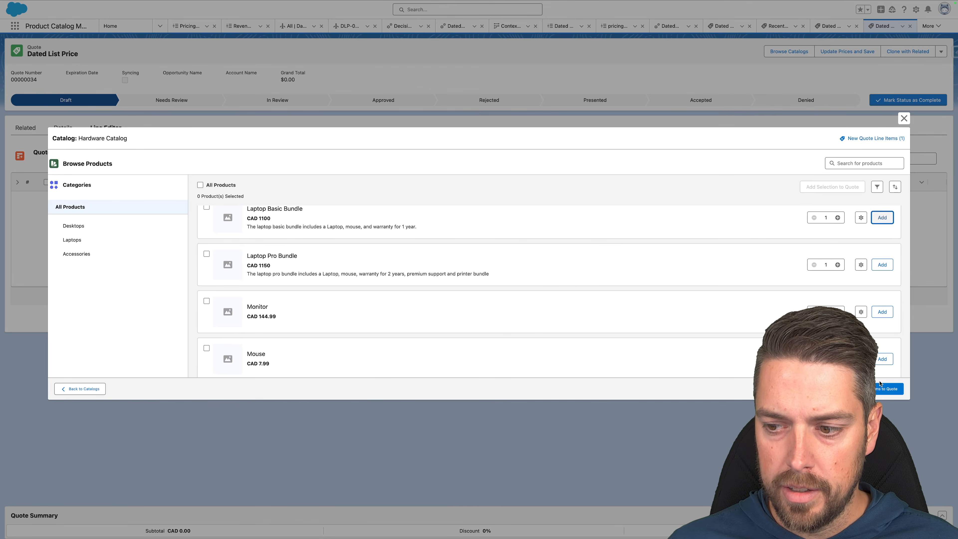
{"action": "left_click", "coordinate": [888, 388]}
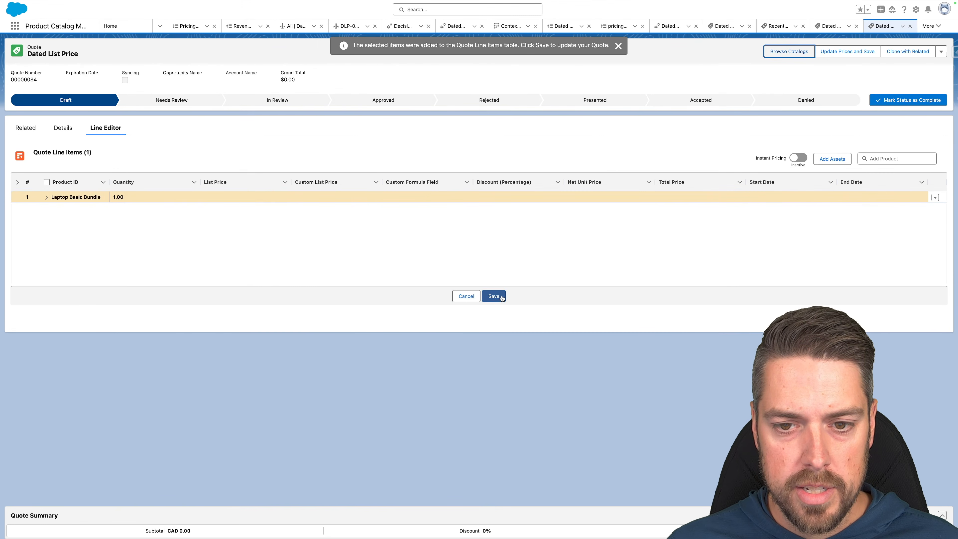
{"action": "left_click", "coordinate": [502, 297]}
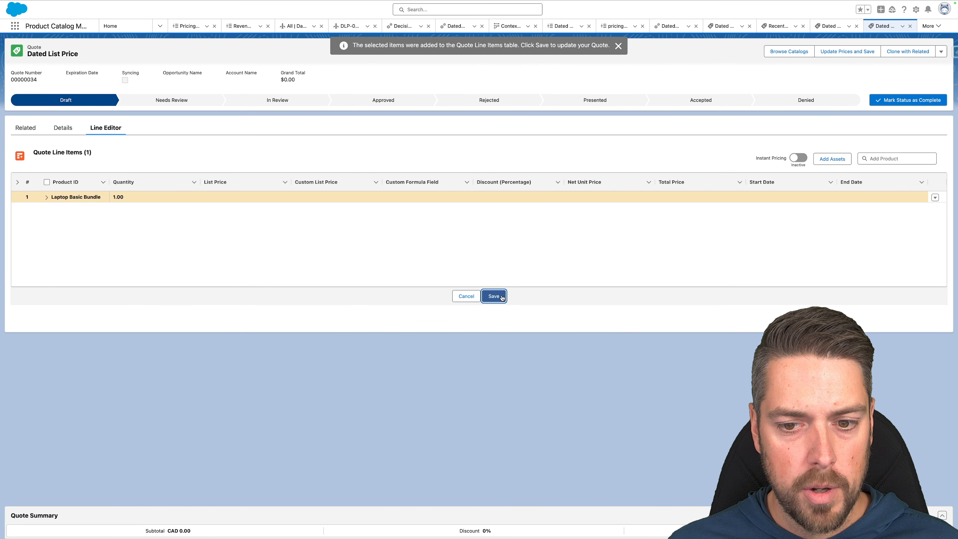